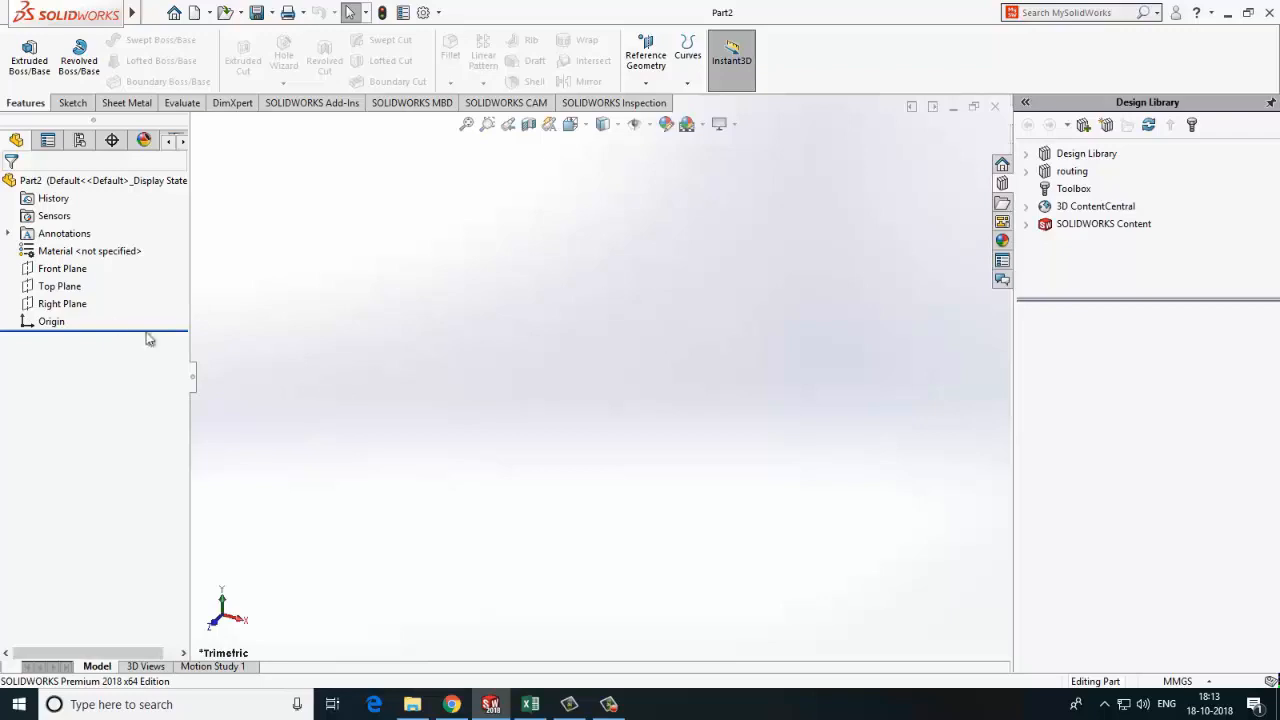
Sketch a circle with a radius of about 82 mm centred on the origin on the Top Plane
left_click(81, 263)
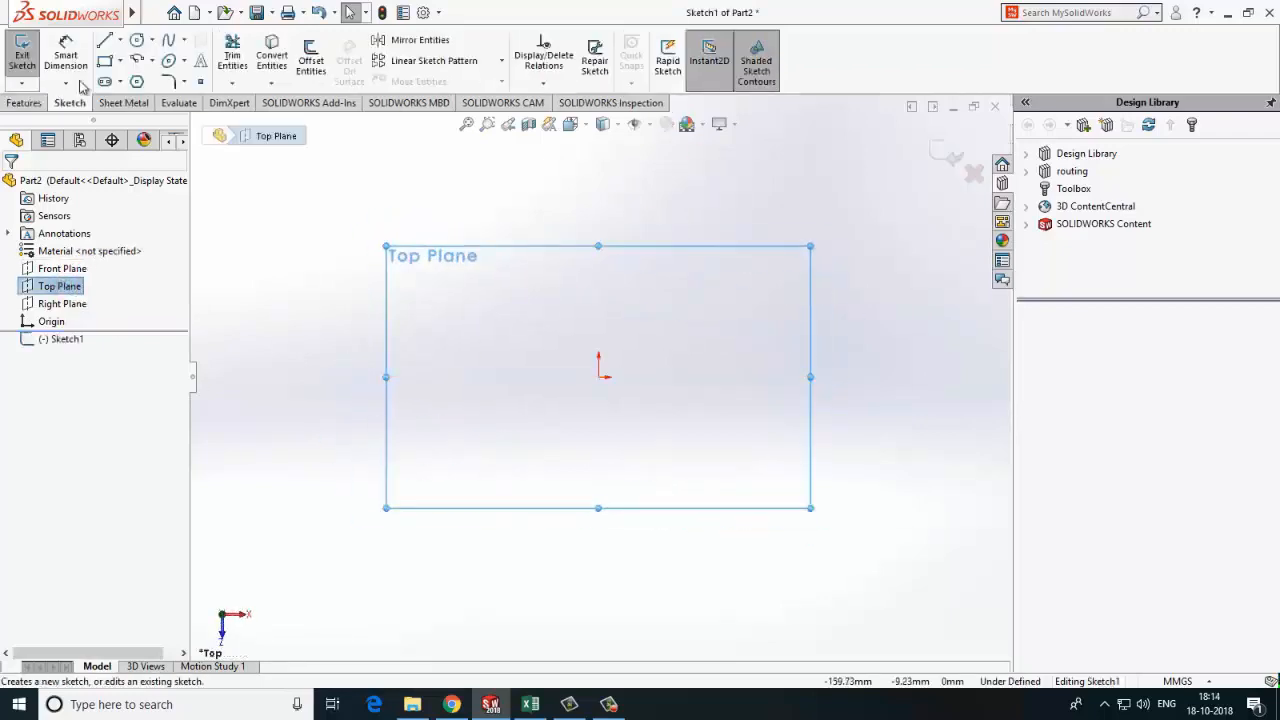
left_click(139, 42)
left_click(598, 377)
left_click(786, 421)
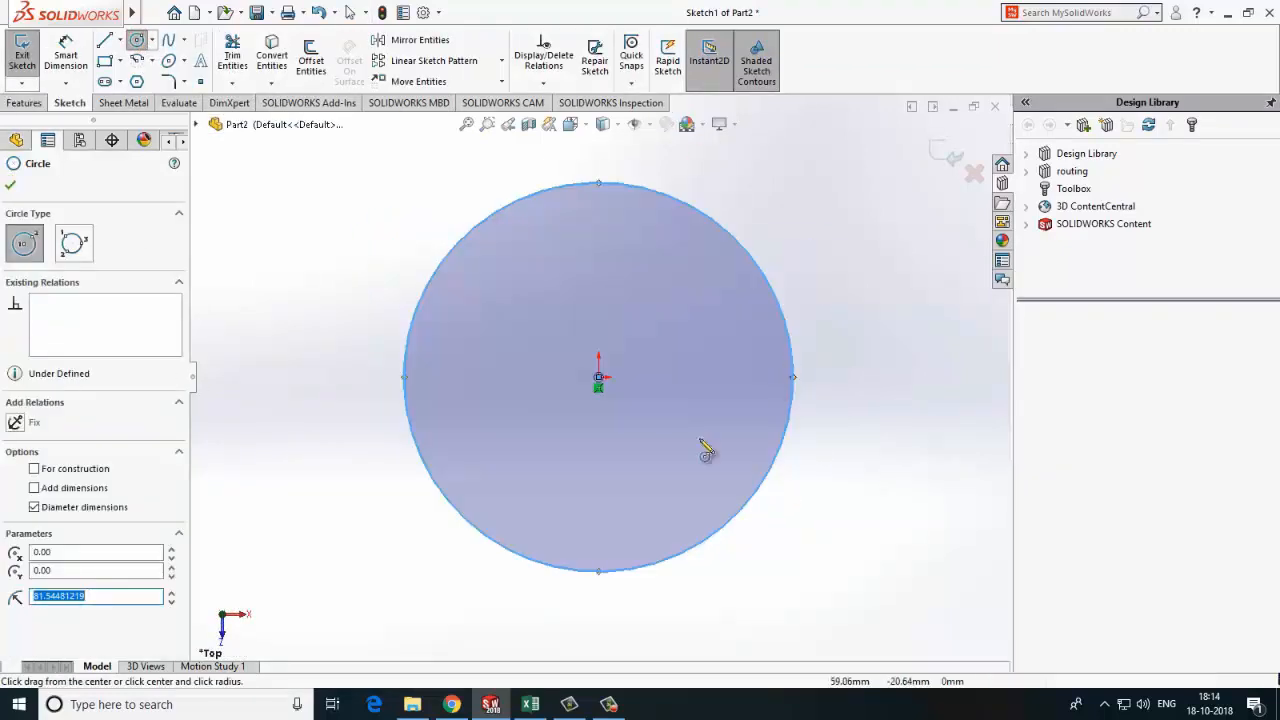
Dimension the circle's diameter to 2000 mm
left_click(25, 102)
left_click(72, 102)
left_click(75, 55)
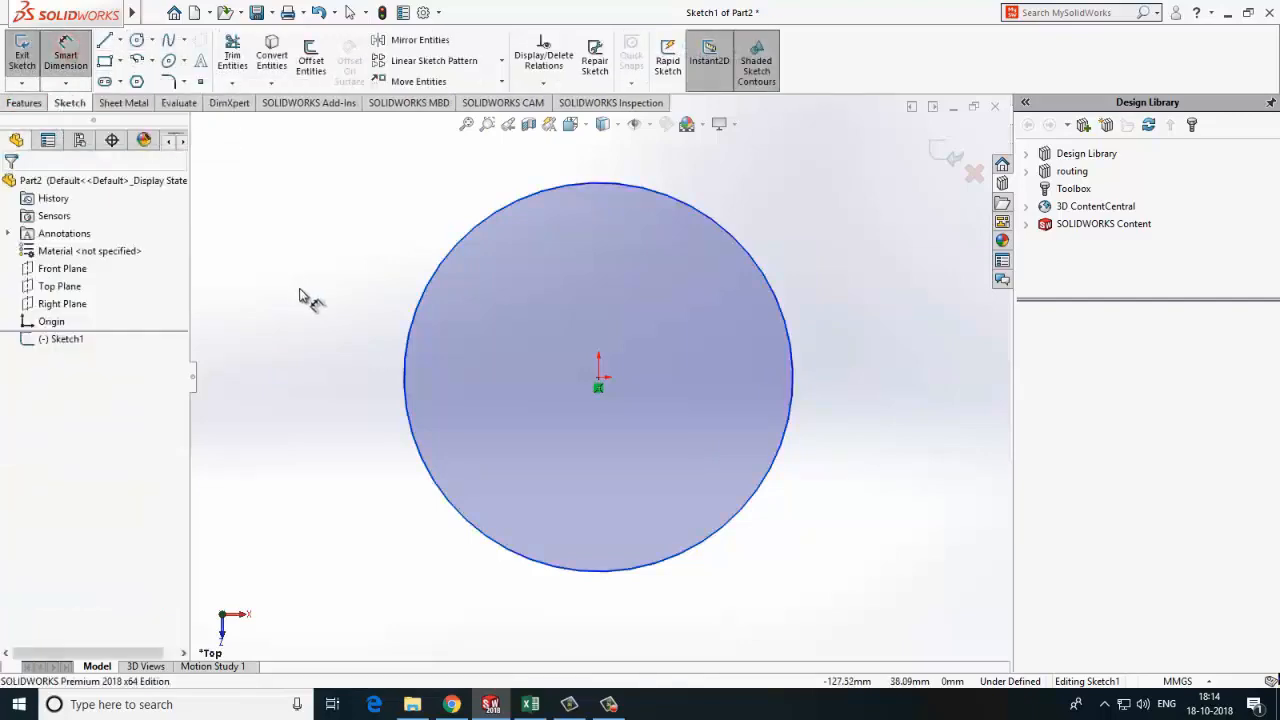
left_click(411, 328)
left_click(140, 350)
type("2000")
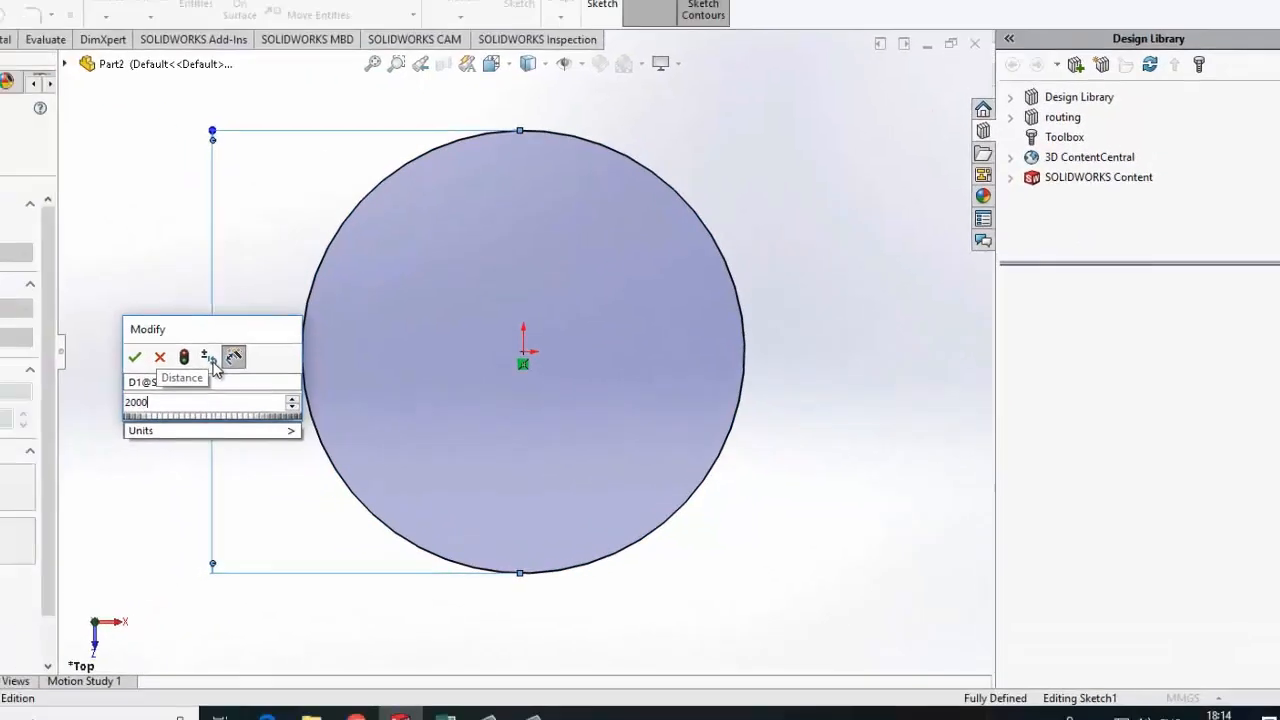
key("Return")
key("Escape")
Extrude the circle 3500 mm blind into a solid cylinder
left_click(25, 102)
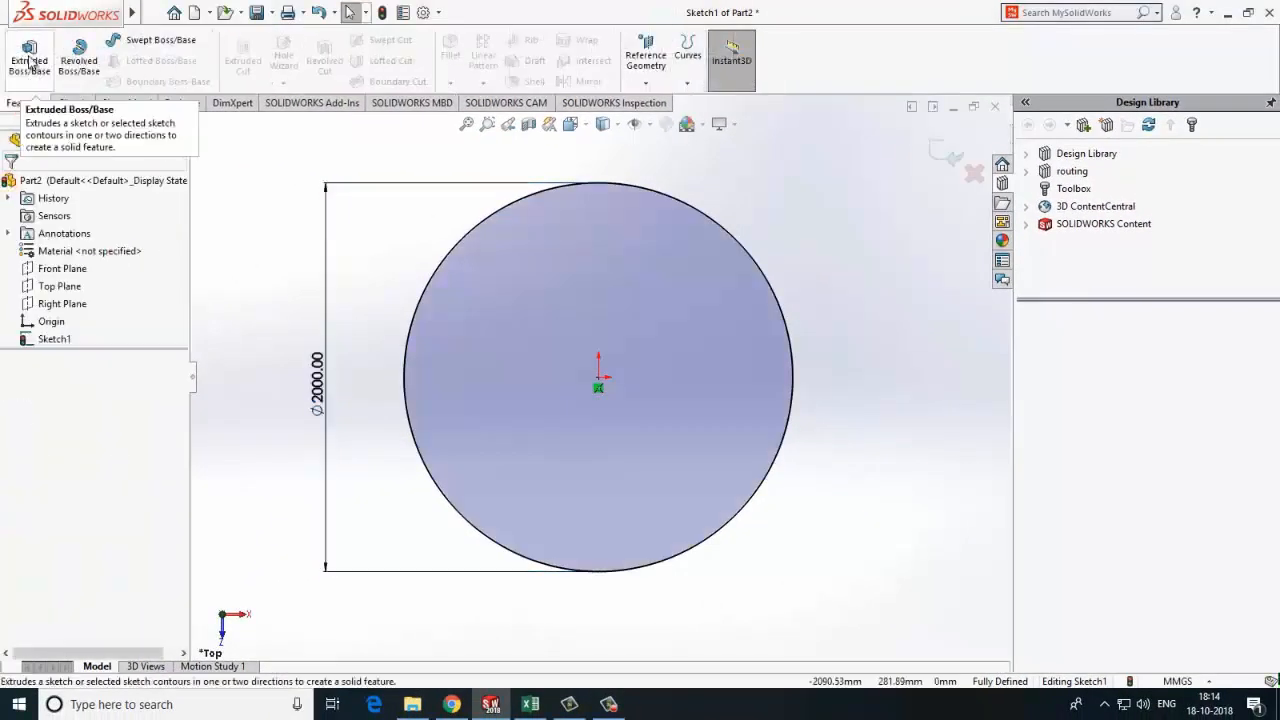
left_click(29, 55)
type("3500")
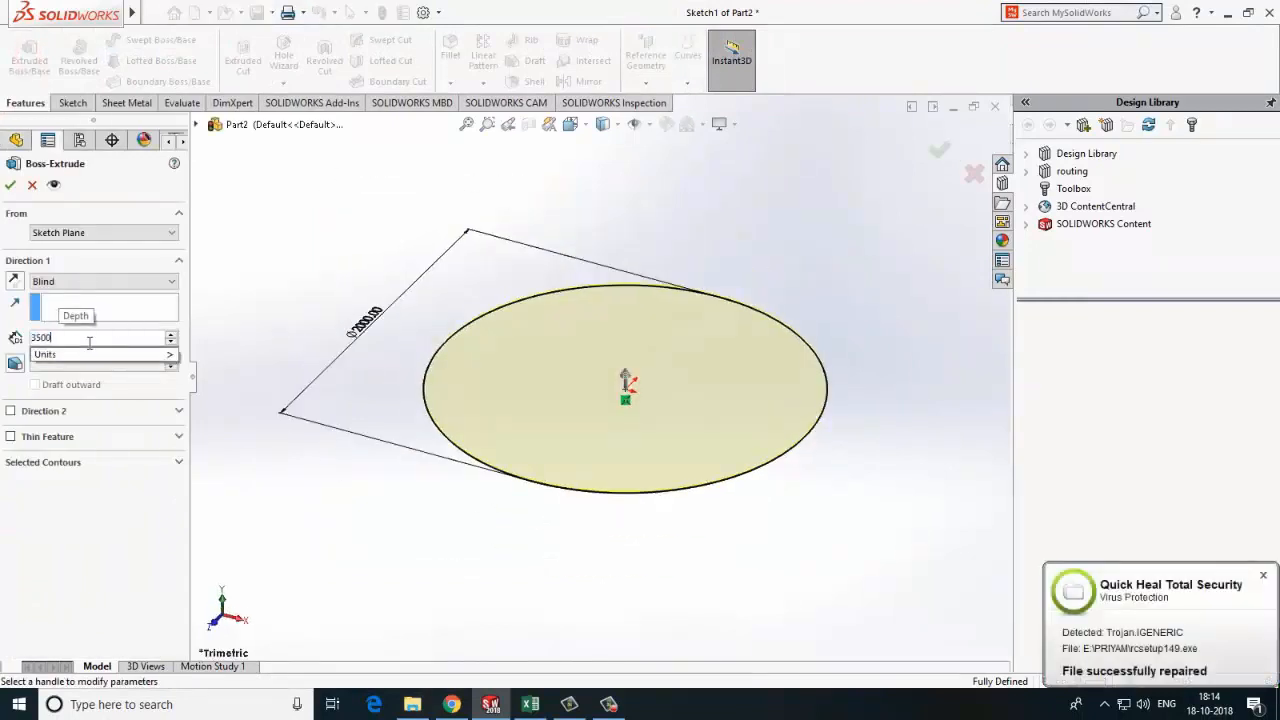
type("0.00mm")
key("Return")
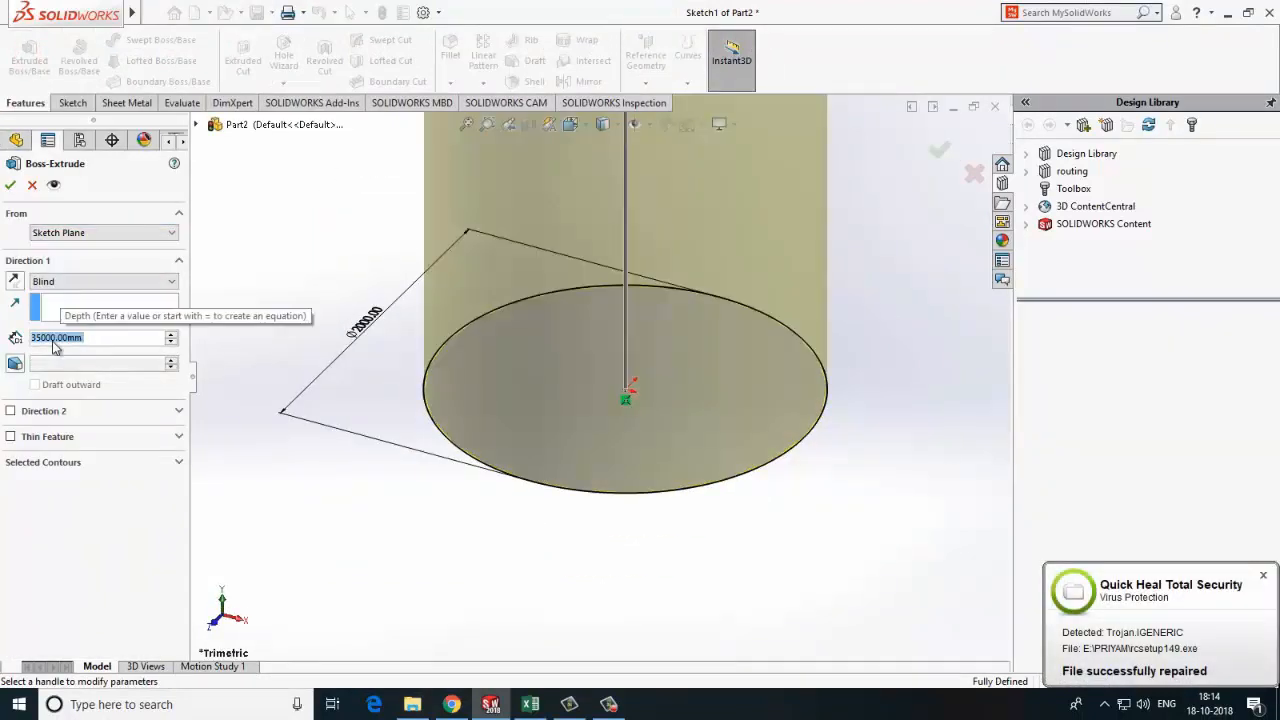
left_click(51, 338)
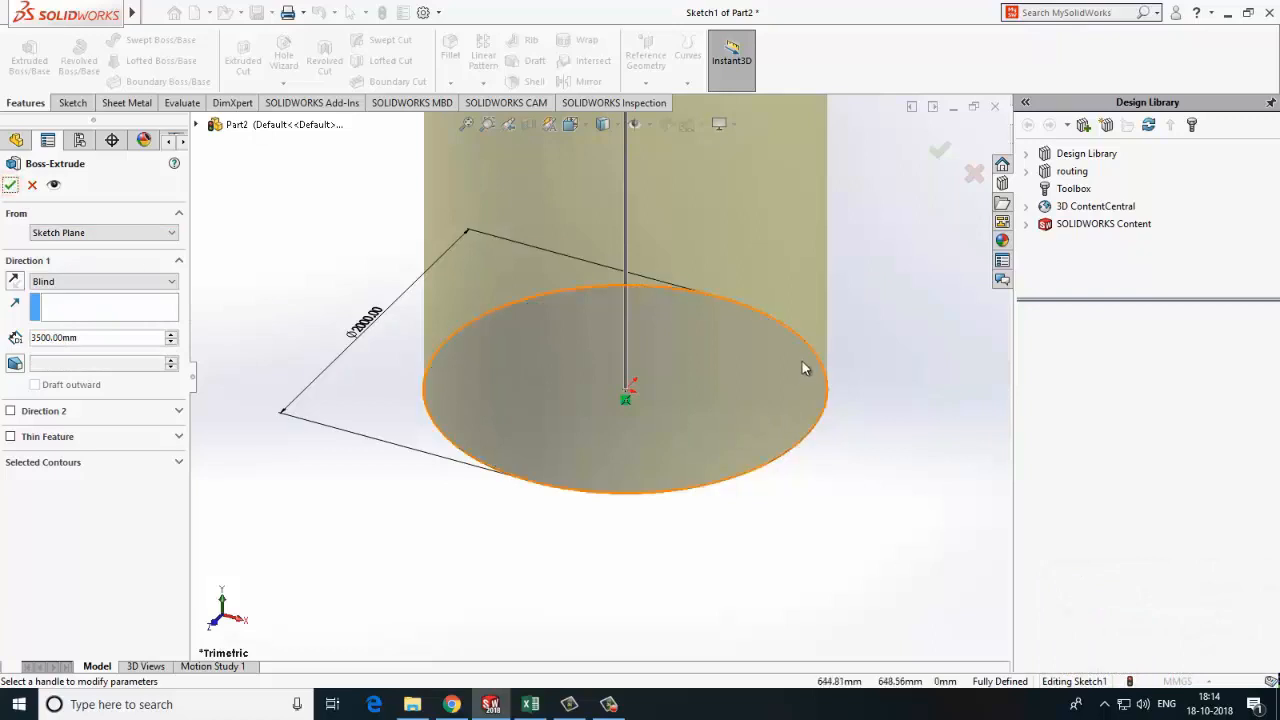
left_click(10, 185)
Create a reference plane offset 300 mm above the cylinder's top face
scroll(694, 406, "up", 3)
scroll(709, 289, "down", 2)
scroll(591, 300, "up", 2)
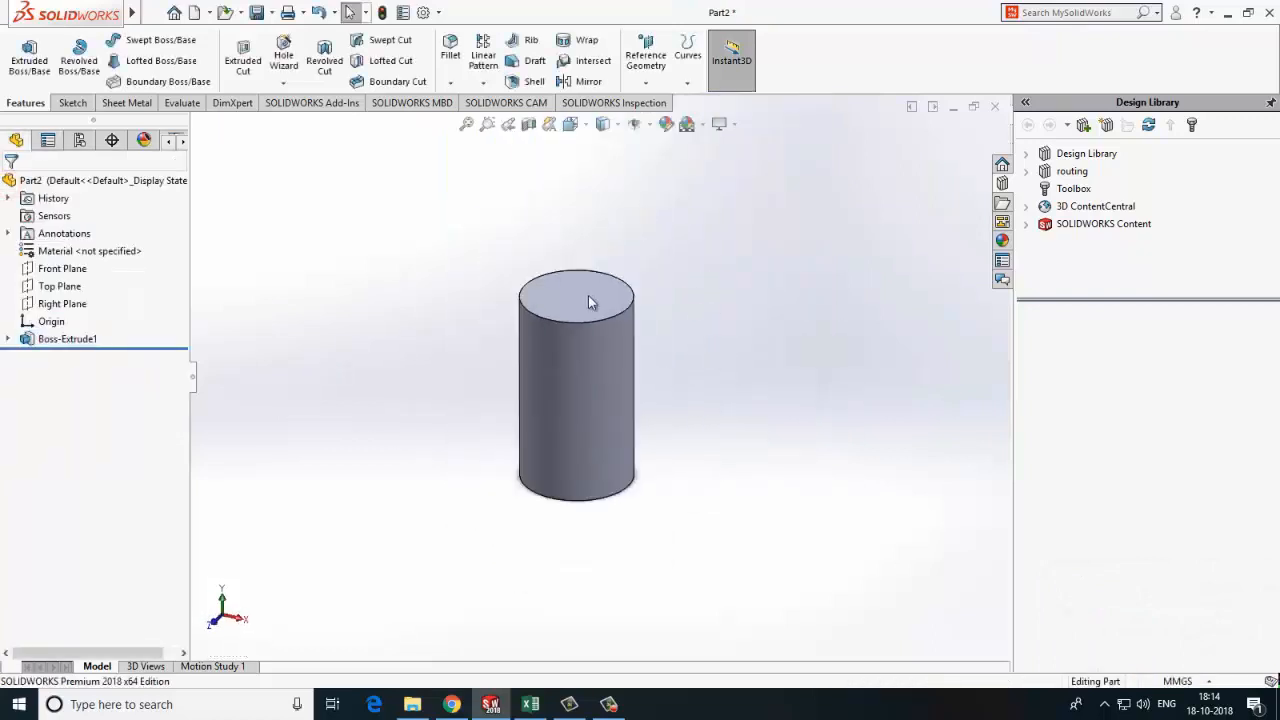
scroll(562, 340, "down", 4)
left_click(562, 341)
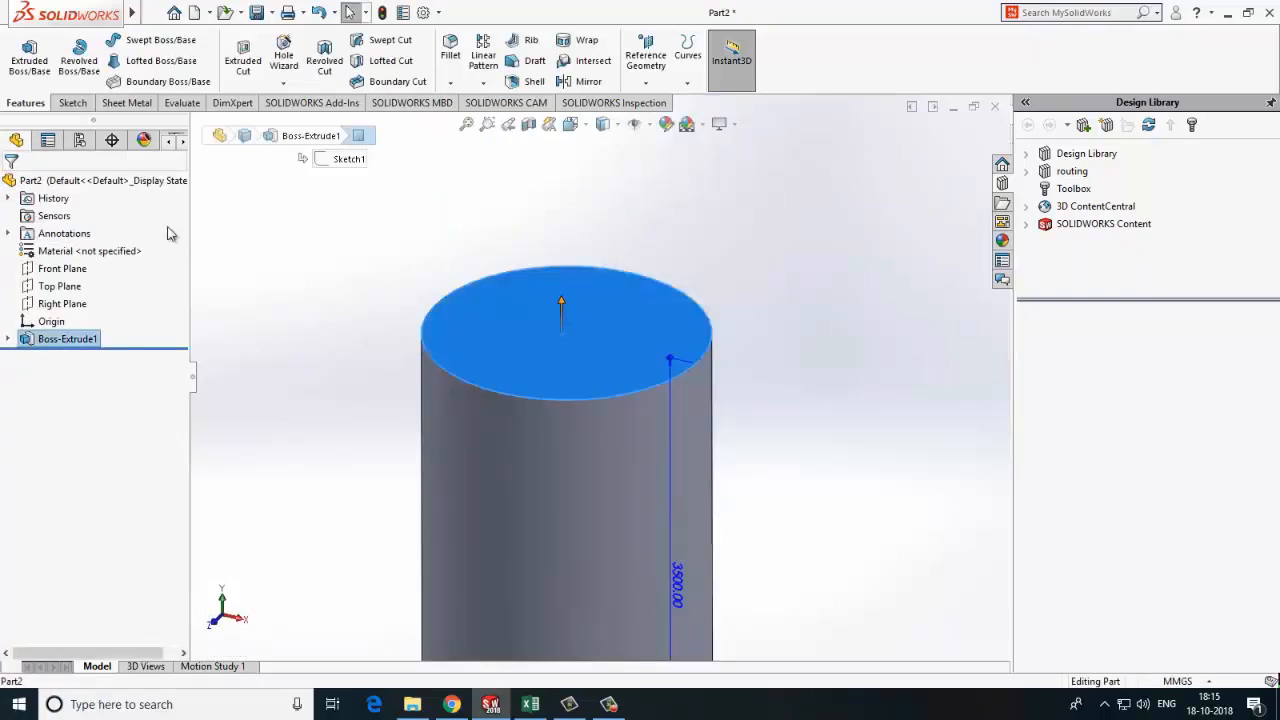
left_click(645, 60)
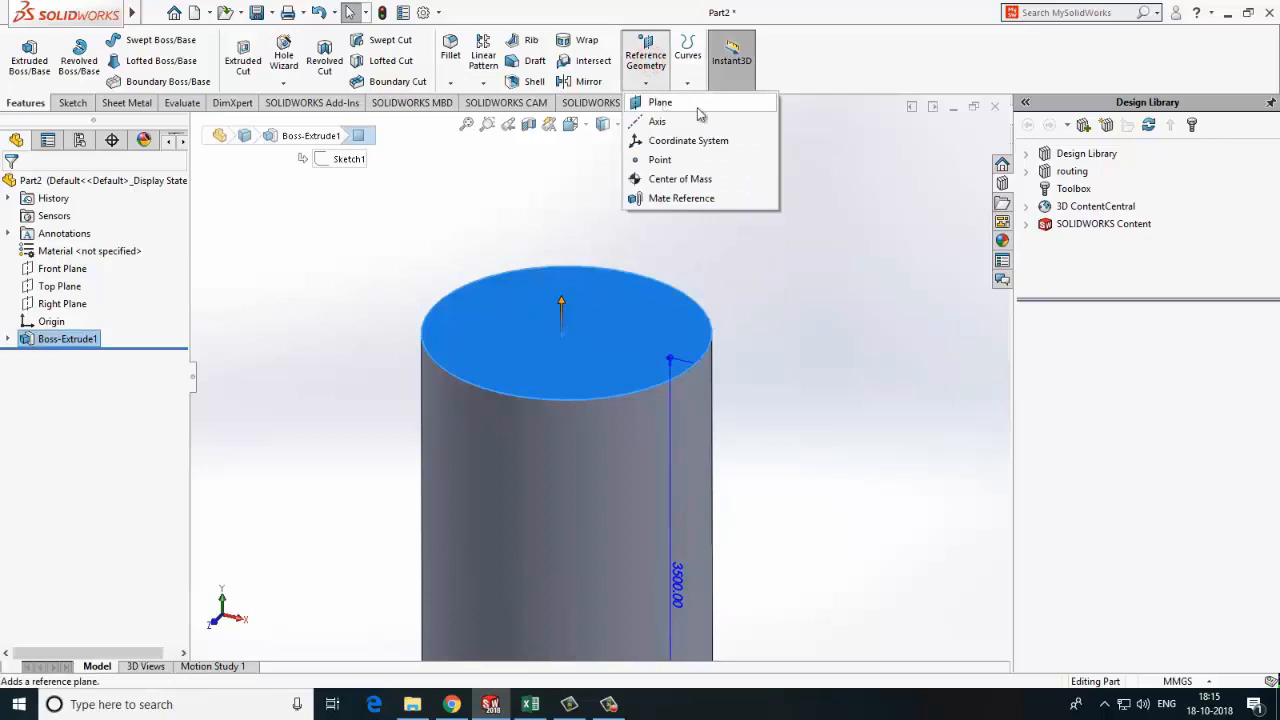
left_click(678, 108)
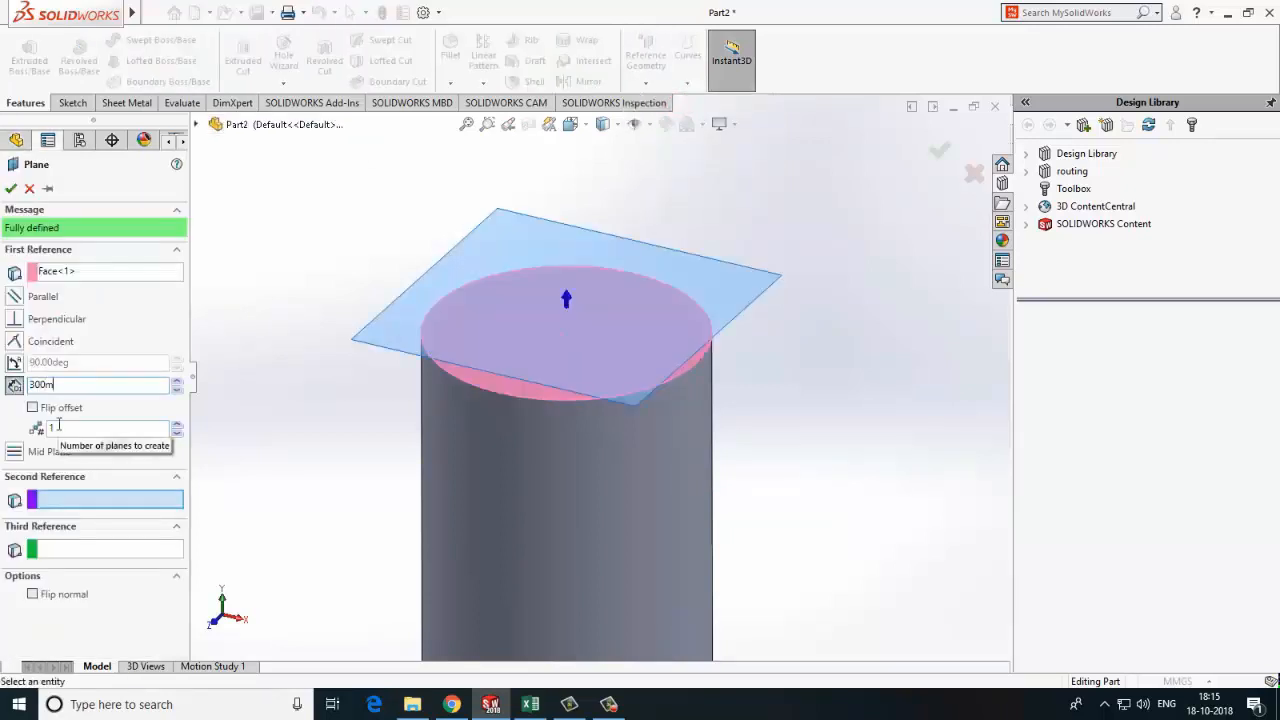
left_click(10, 189)
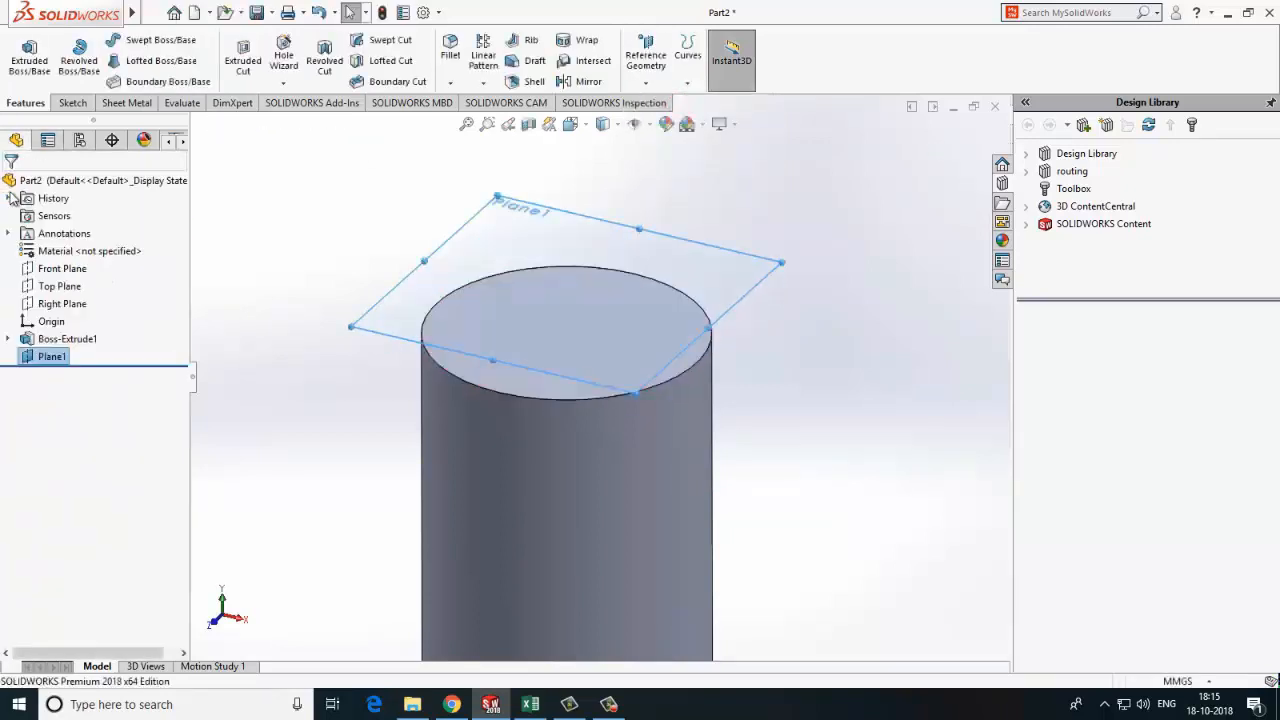
Sketch a circle about 425 mm in diameter on the offset plane, centred on the origin
left_click(72, 103)
left_click(22, 55)
left_click(137, 40)
left_click(566, 294)
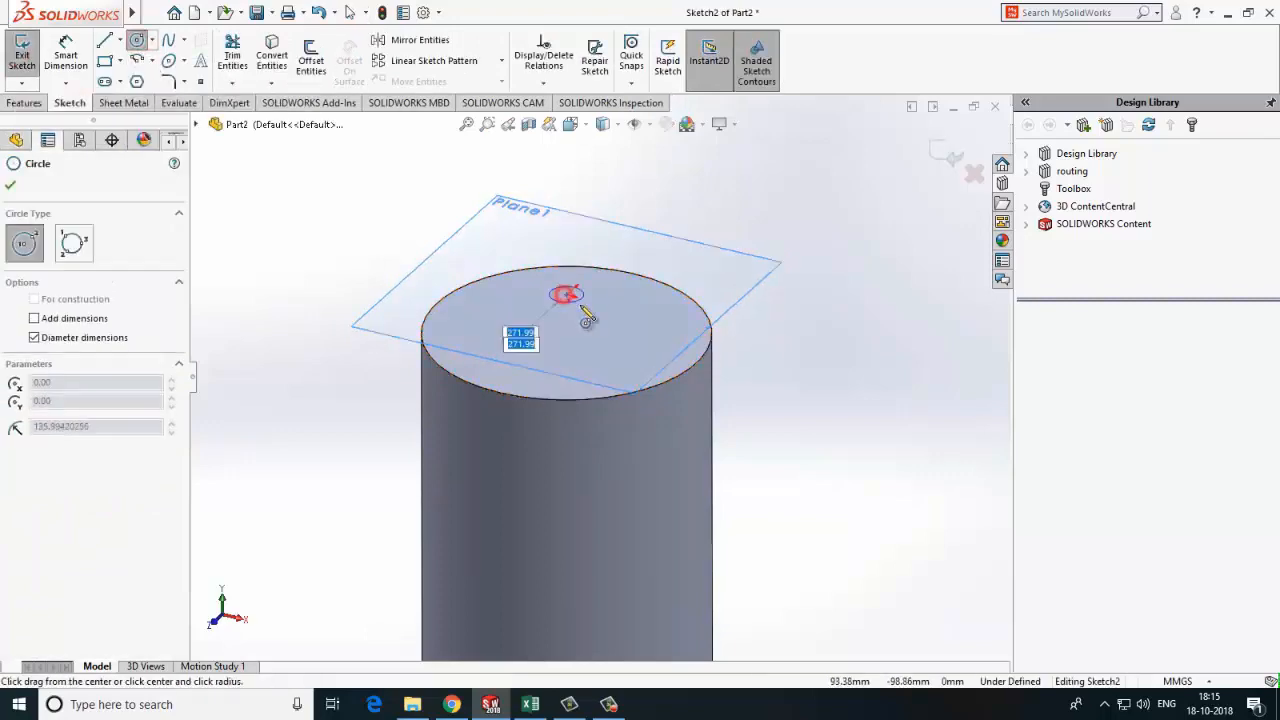
left_click(587, 318)
Dimension the small circle's diameter to 100 mm and close the sketch
scroll(657, 380, "up", 5)
left_click(690, 373)
left_click(808, 200)
type("100mm")
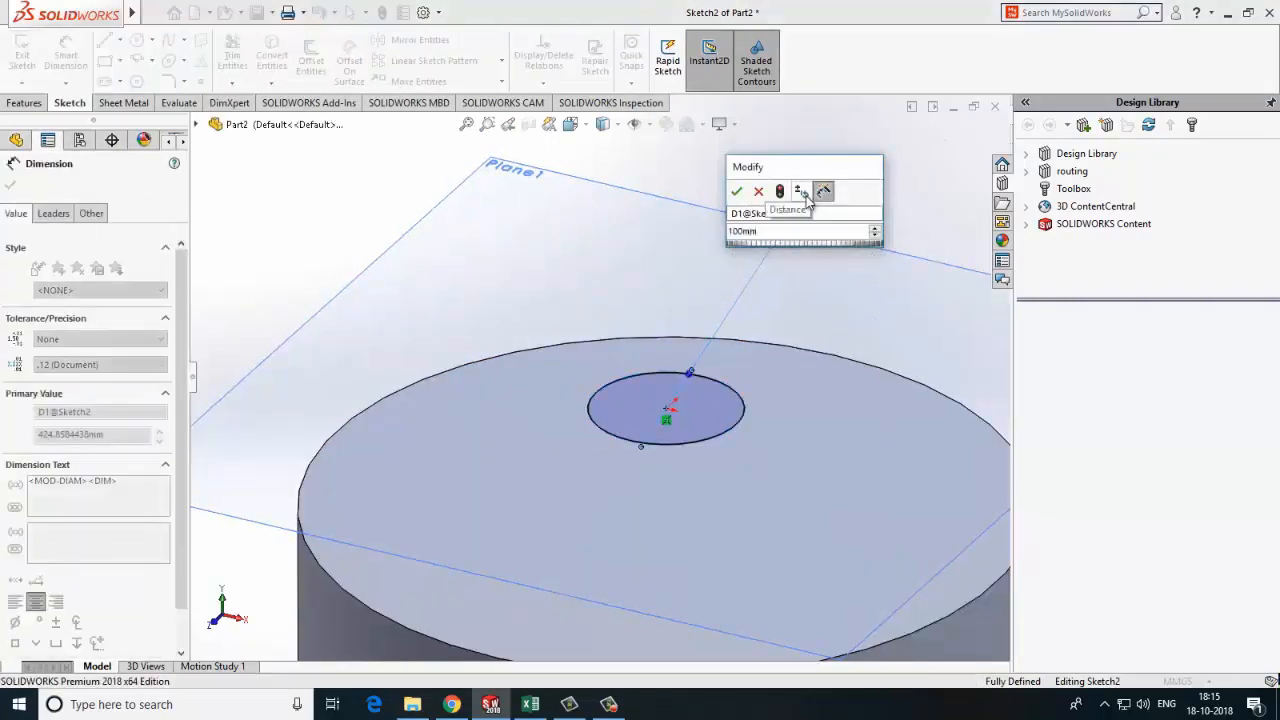
key("Return")
key("Escape")
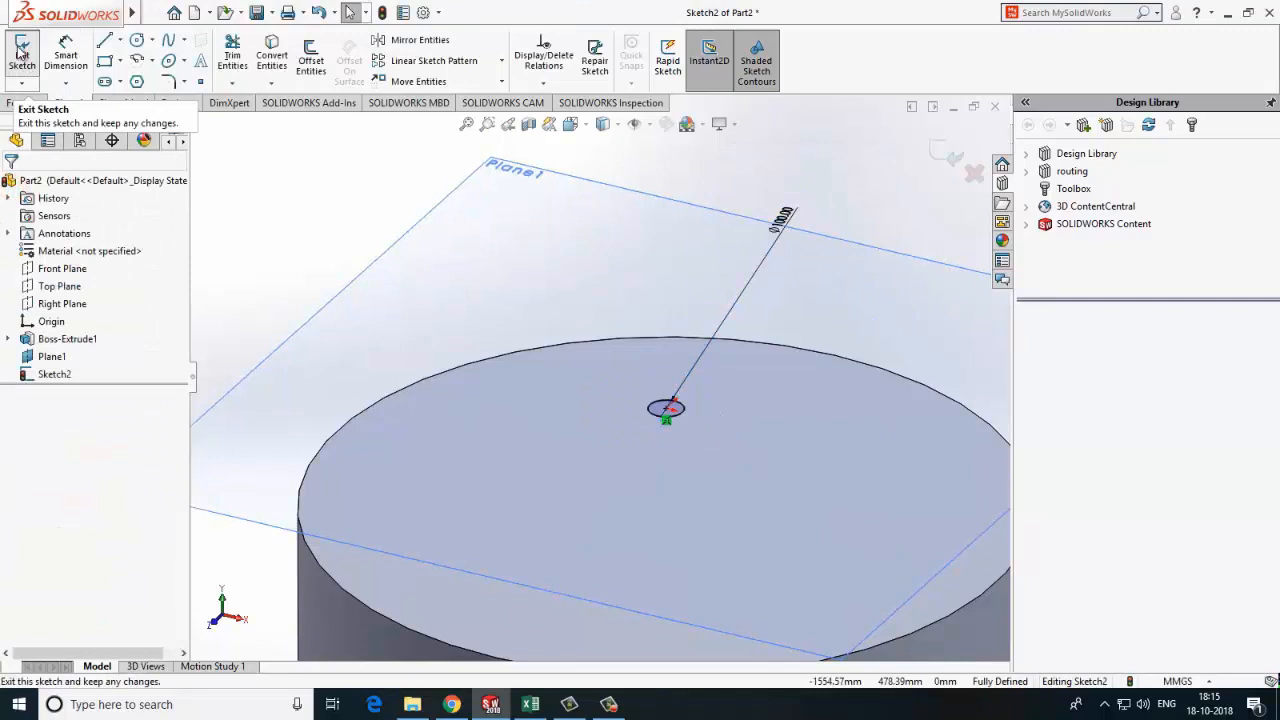
left_click(21, 52)
Loft a cone-shaped roof between the small circle sketch and the cylinder's top edge
scroll(608, 425, "down", 5)
scroll(763, 497, "up", 2)
left_click(570, 124)
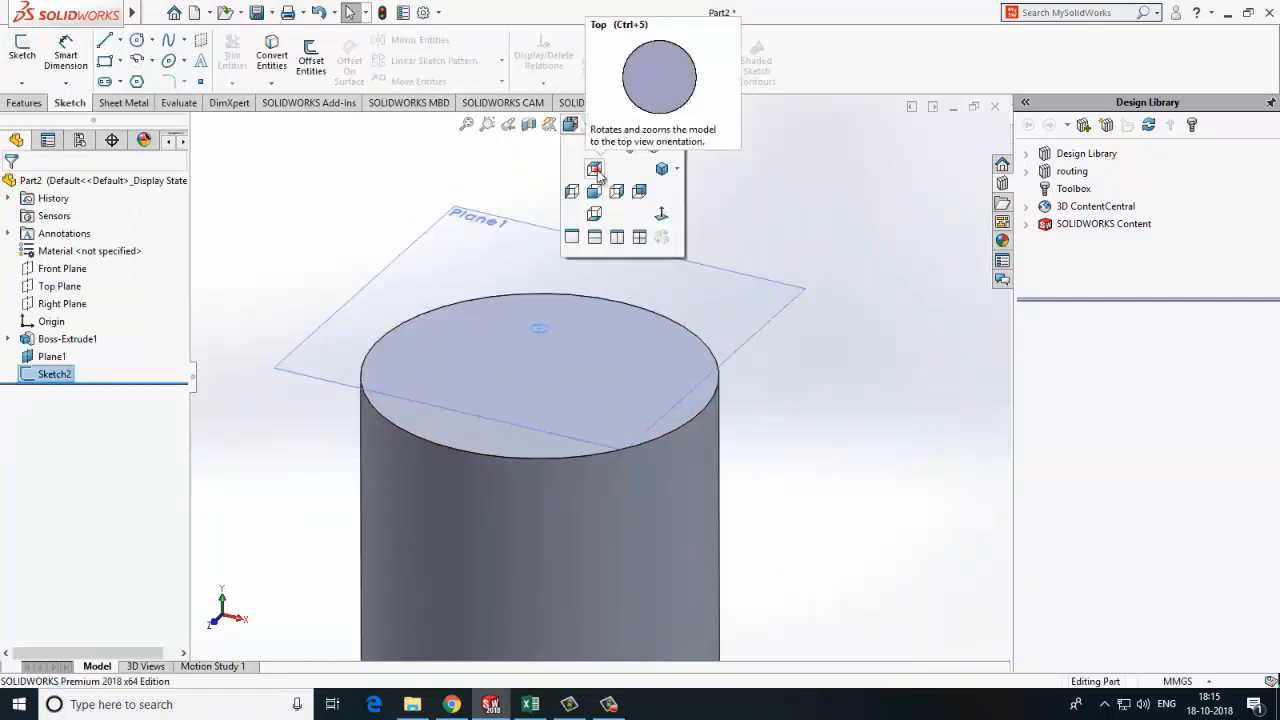
left_click(595, 170)
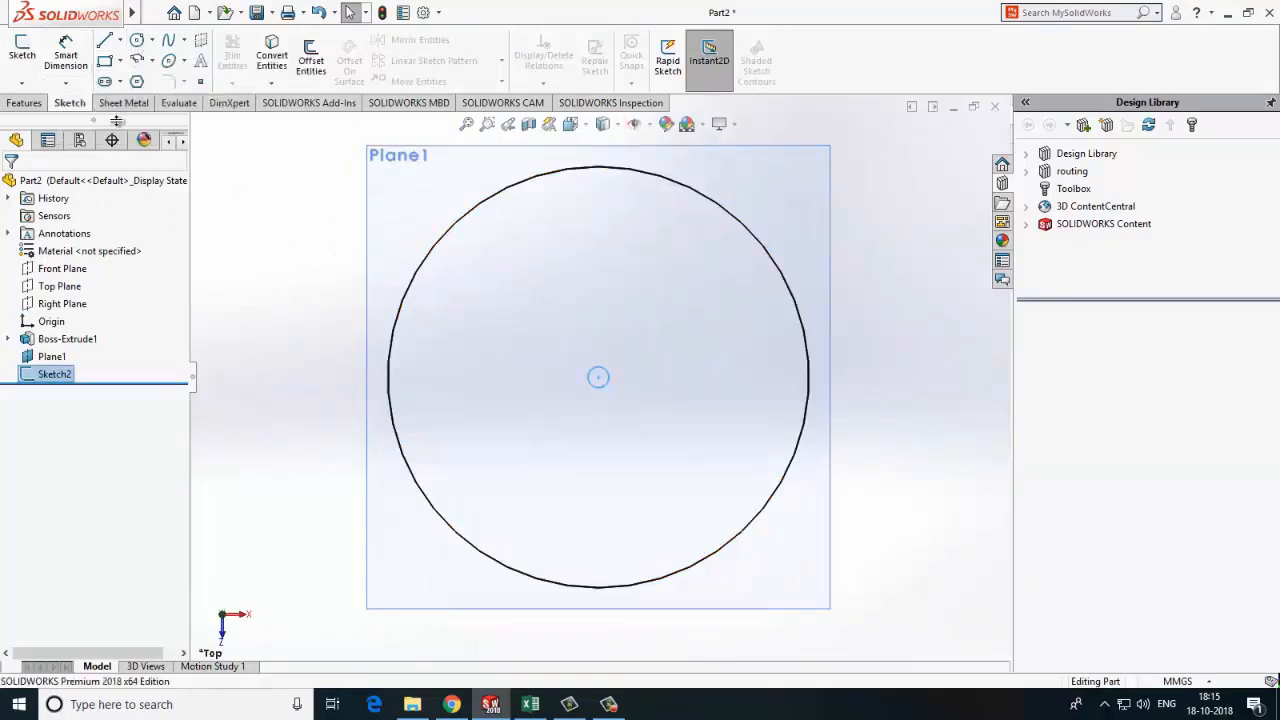
left_click(24, 103)
left_click(140, 60)
scroll(597, 628, "up", 3)
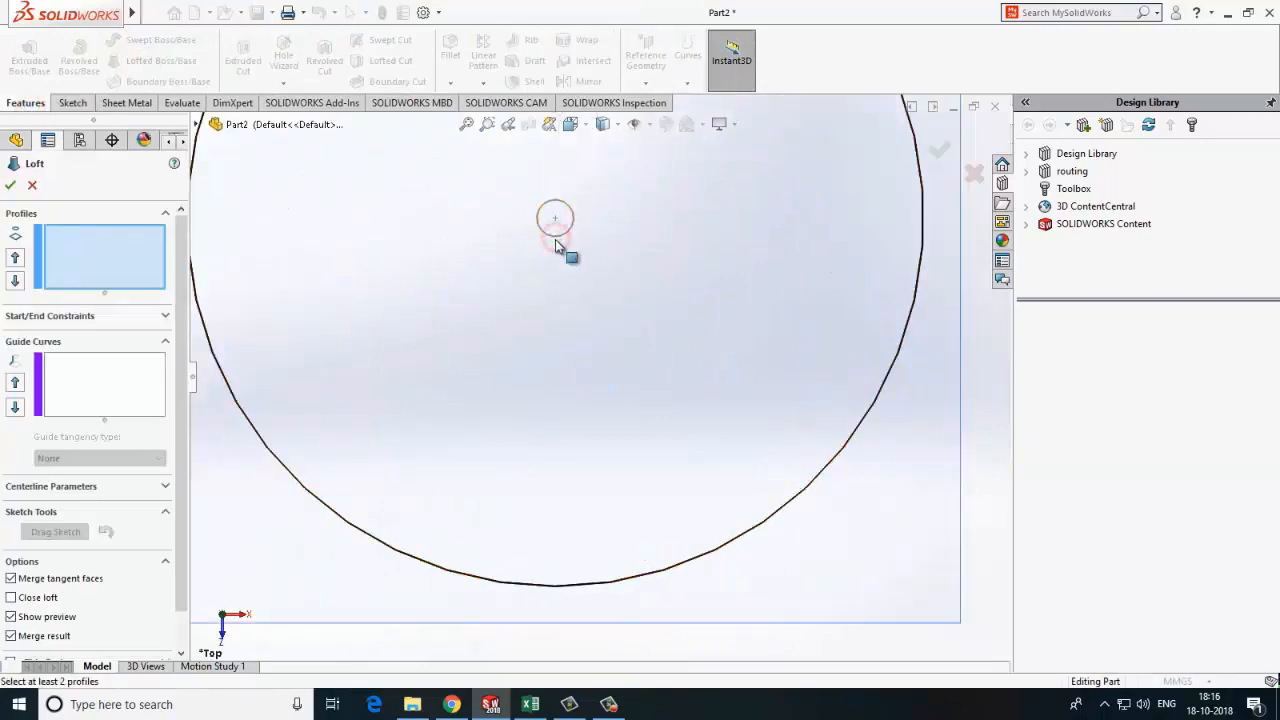
left_click(556, 238)
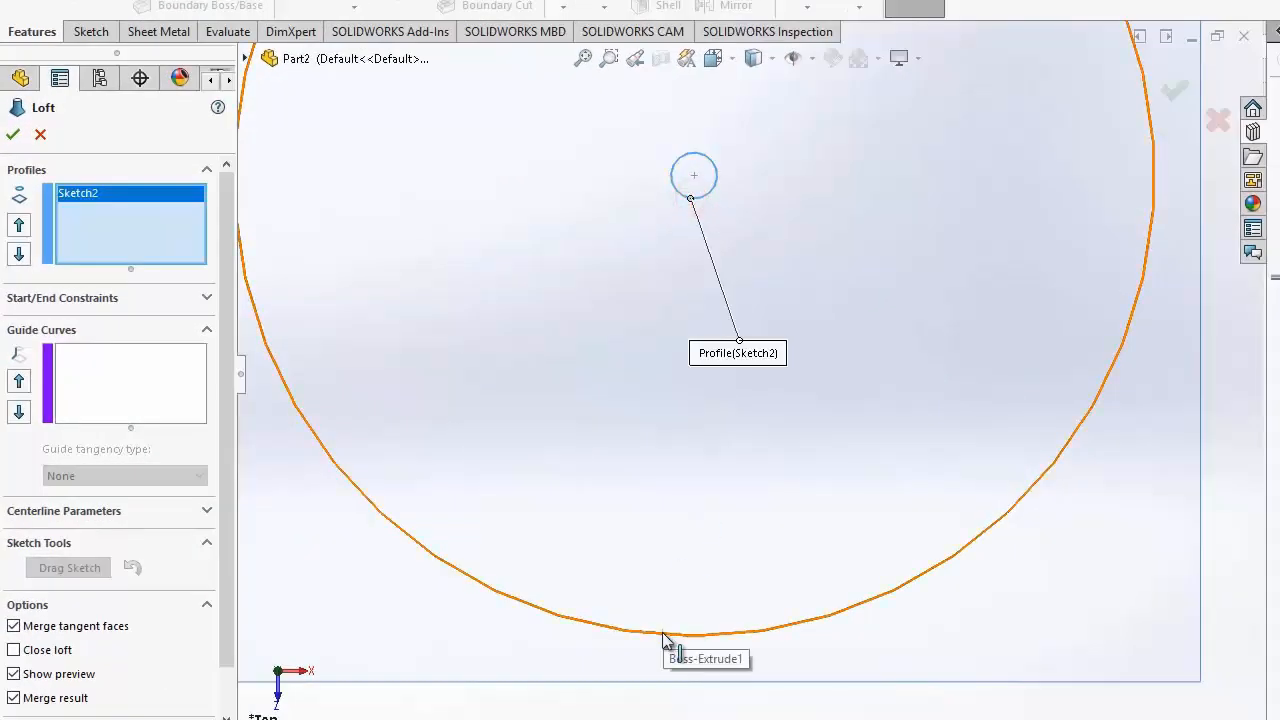
left_click(663, 636)
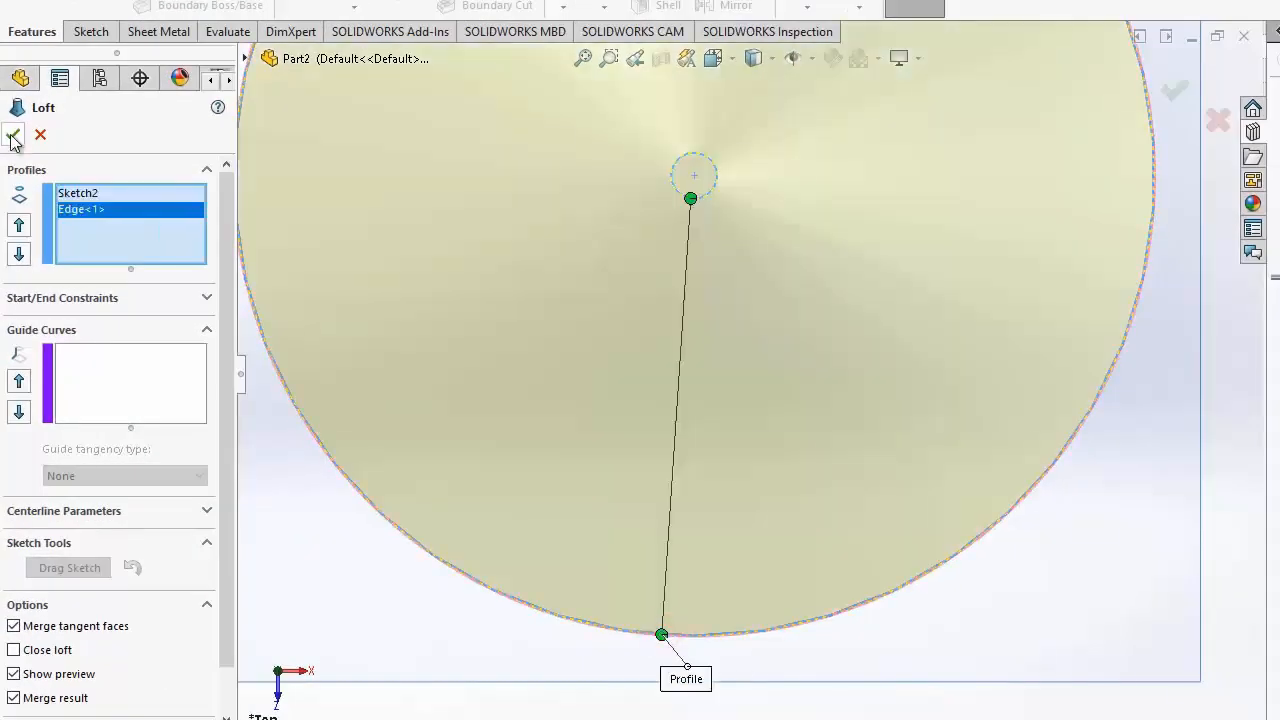
left_click(13, 134)
Open a sketch on the Front Plane and display the model with hidden lines removed
left_click(756, 88)
mouse_move(740, 145)
middle_mouse_down()
mouse_move(797, 256)
mouse_move(712, 391)
mouse_move(724, 193)
middle_mouse_up()
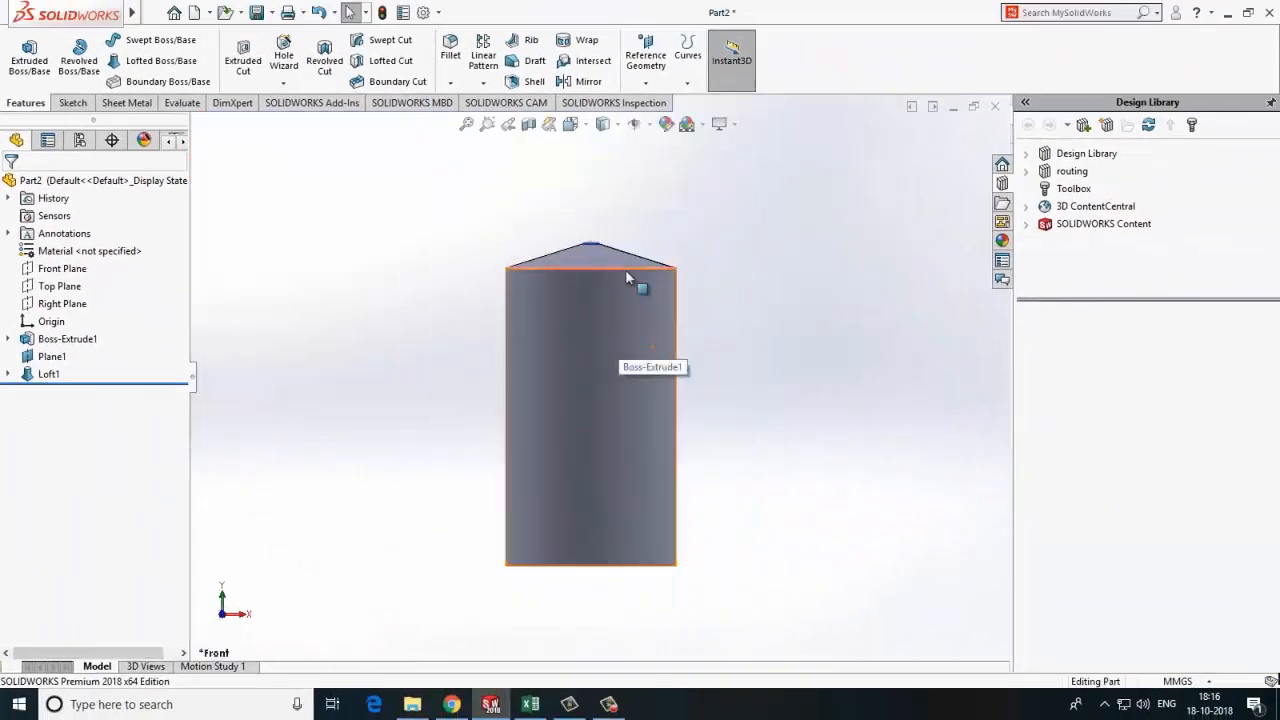
scroll(570, 280, "up", 5)
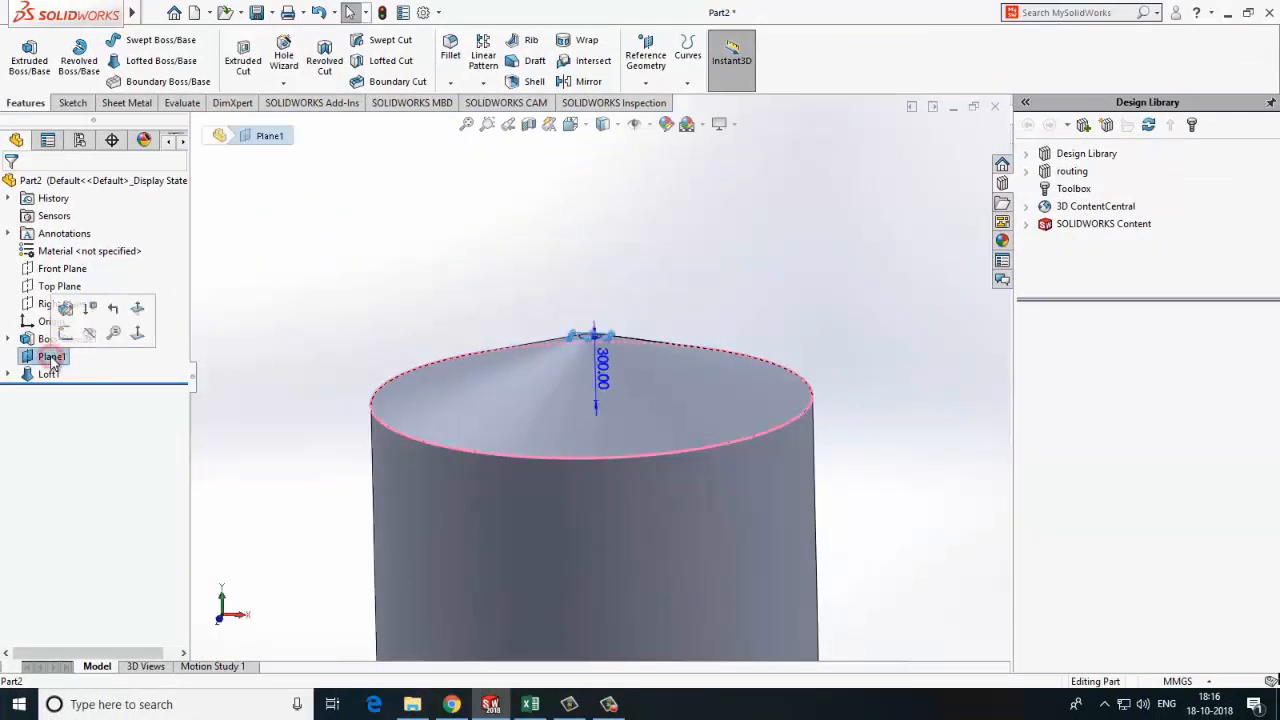
middle_click_drag(927, 431, 597, 503)
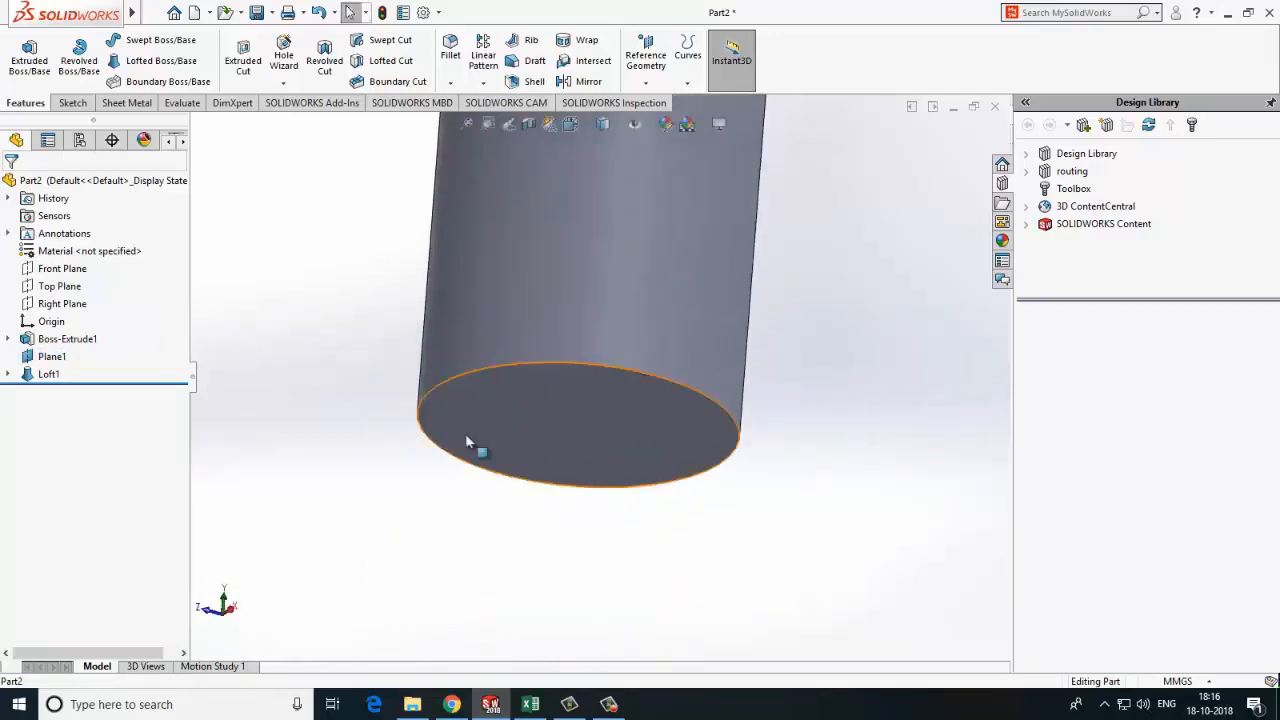
left_click(82, 247)
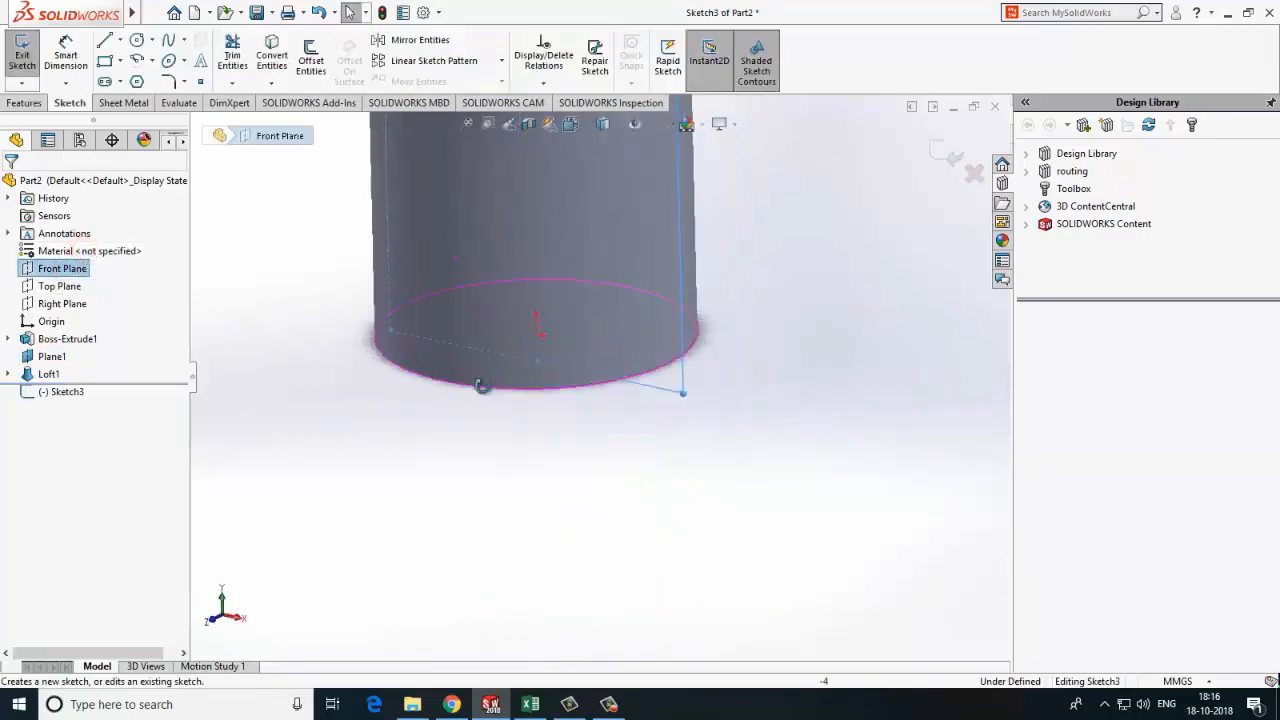
left_click(600, 124)
left_click(568, 205)
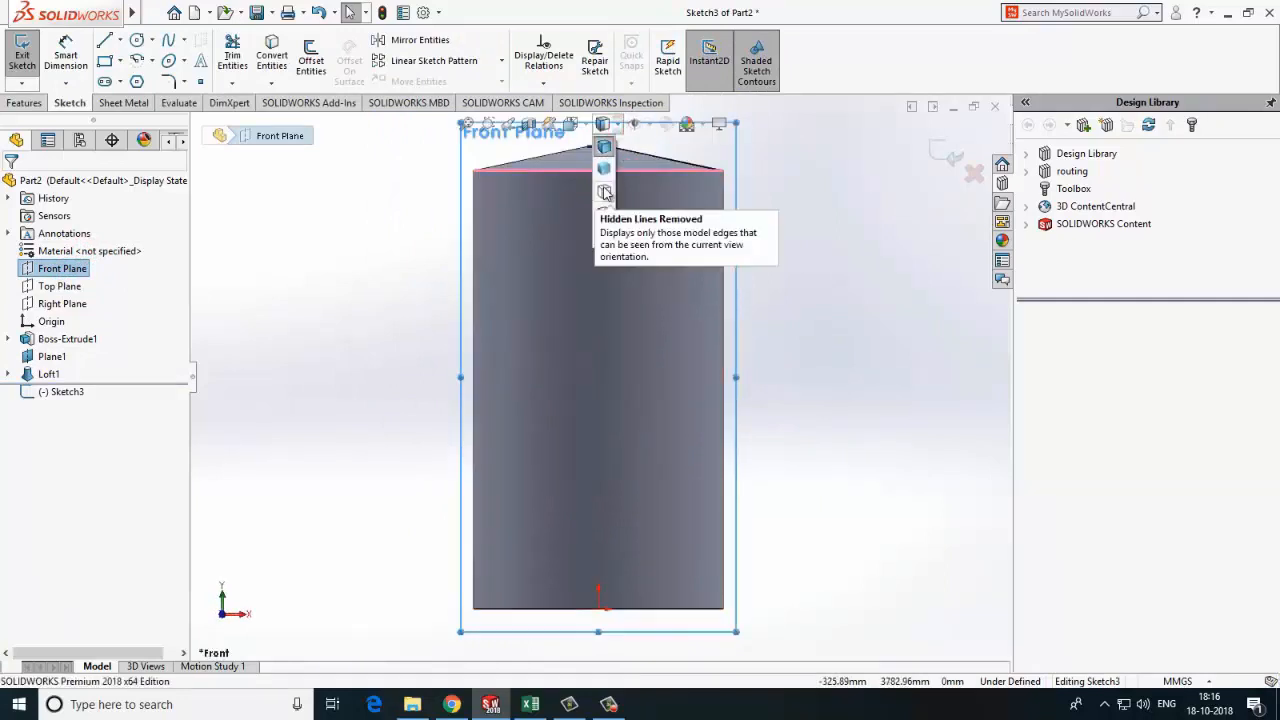
left_click(604, 190)
Sketch a closed right triangle along the cylinder's full base width, about 312 mm high at one side and tapering to the opposite corner
left_click(104, 40)
scroll(629, 650, "down", 4)
left_click(826, 540)
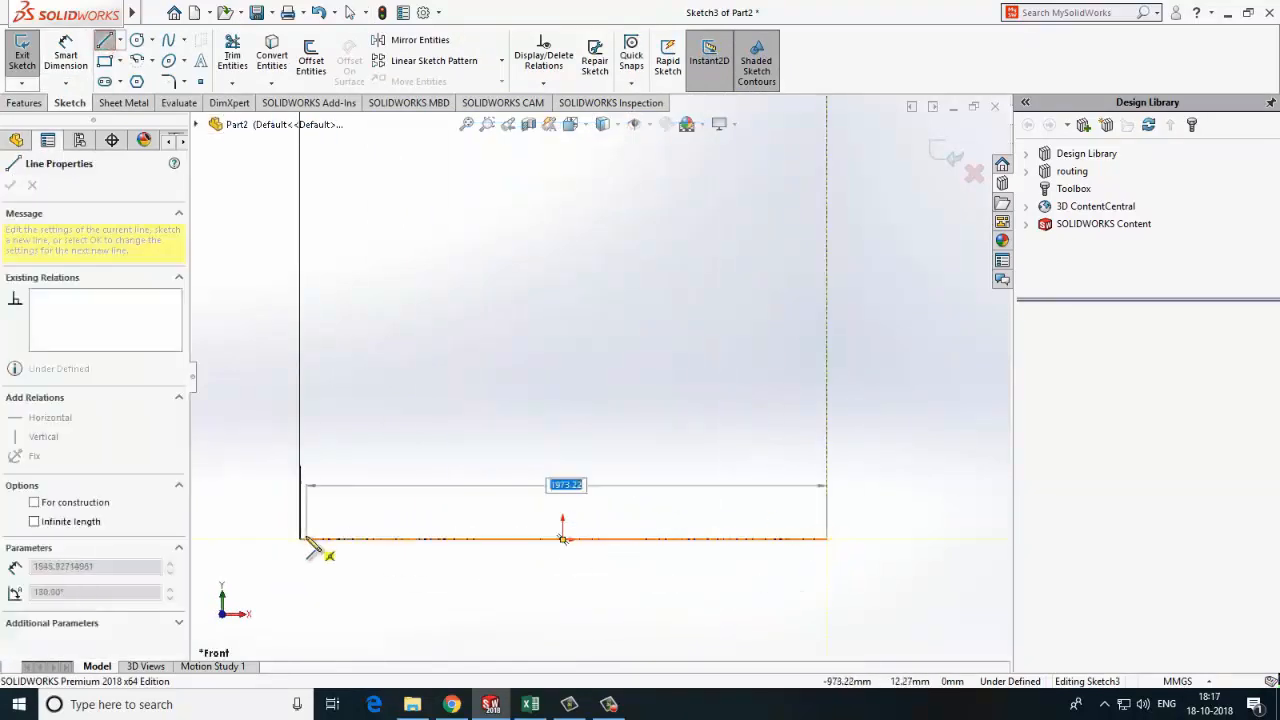
left_click(306, 466)
left_click(826, 548)
Dimension the triangle's vertical side to 200 mm and close the sketch
left_click(66, 55)
left_click(300, 500)
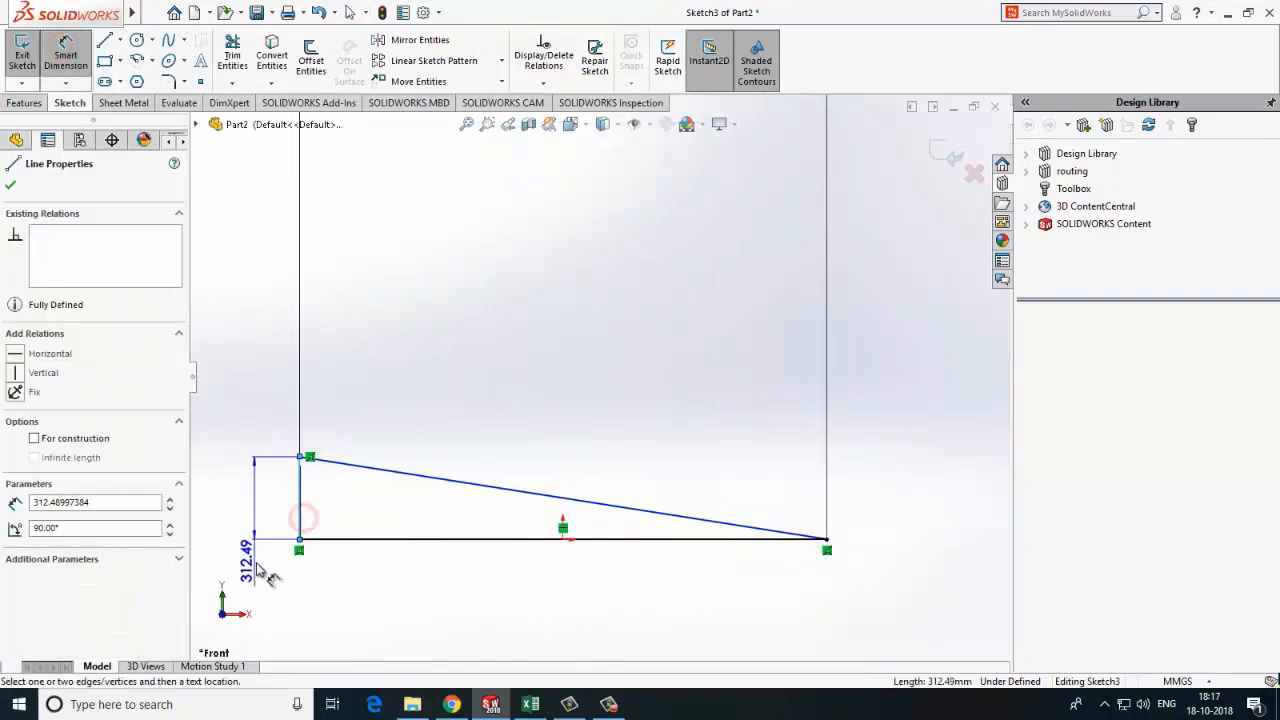
left_click(257, 545)
type("200mm")
left_click(187, 574)
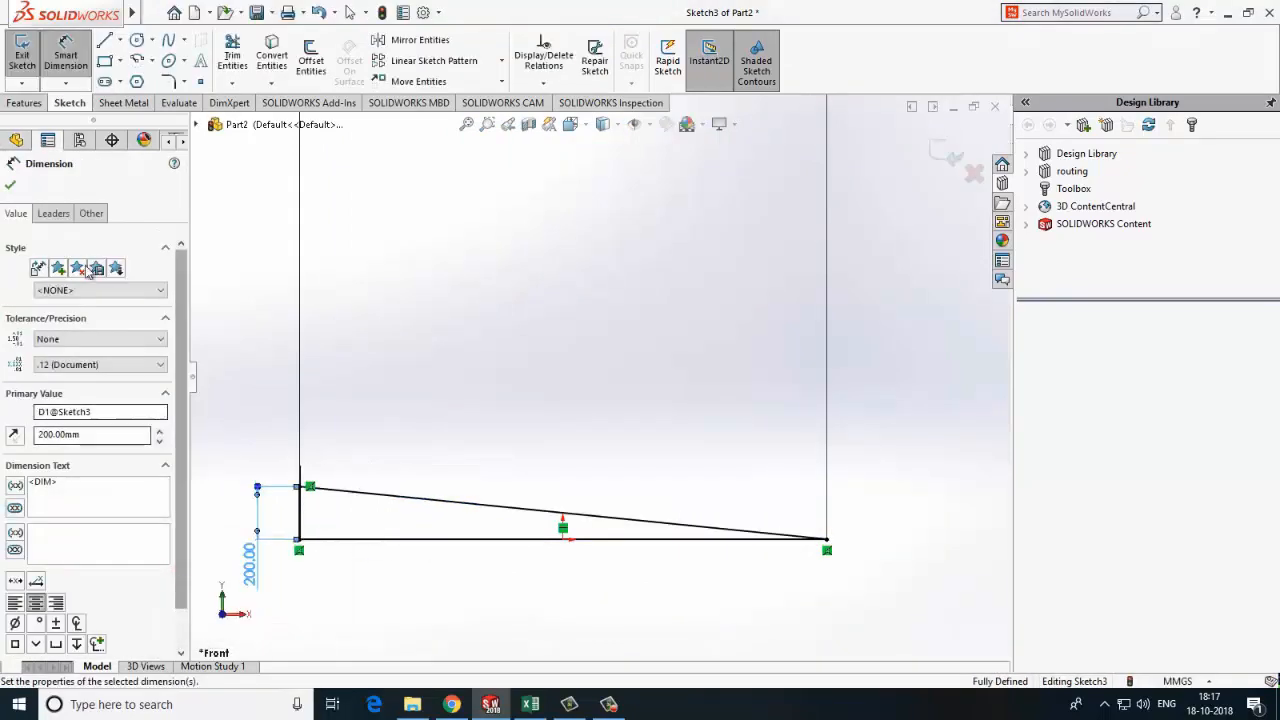
key("Escape")
left_click(22, 55)
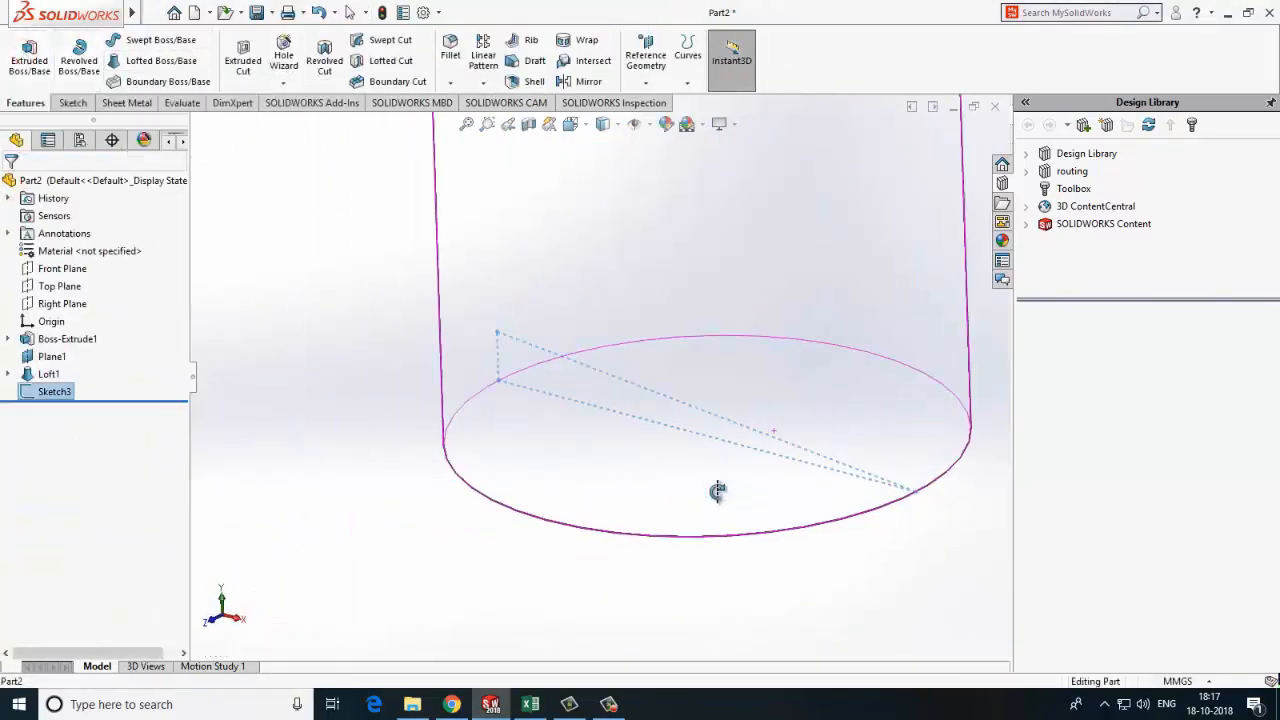
Cut the triangular profile through the whole cylinder in both directions to give it a sloped base
left_click(243, 60)
middle_click_drag(650, 560, 480, 479)
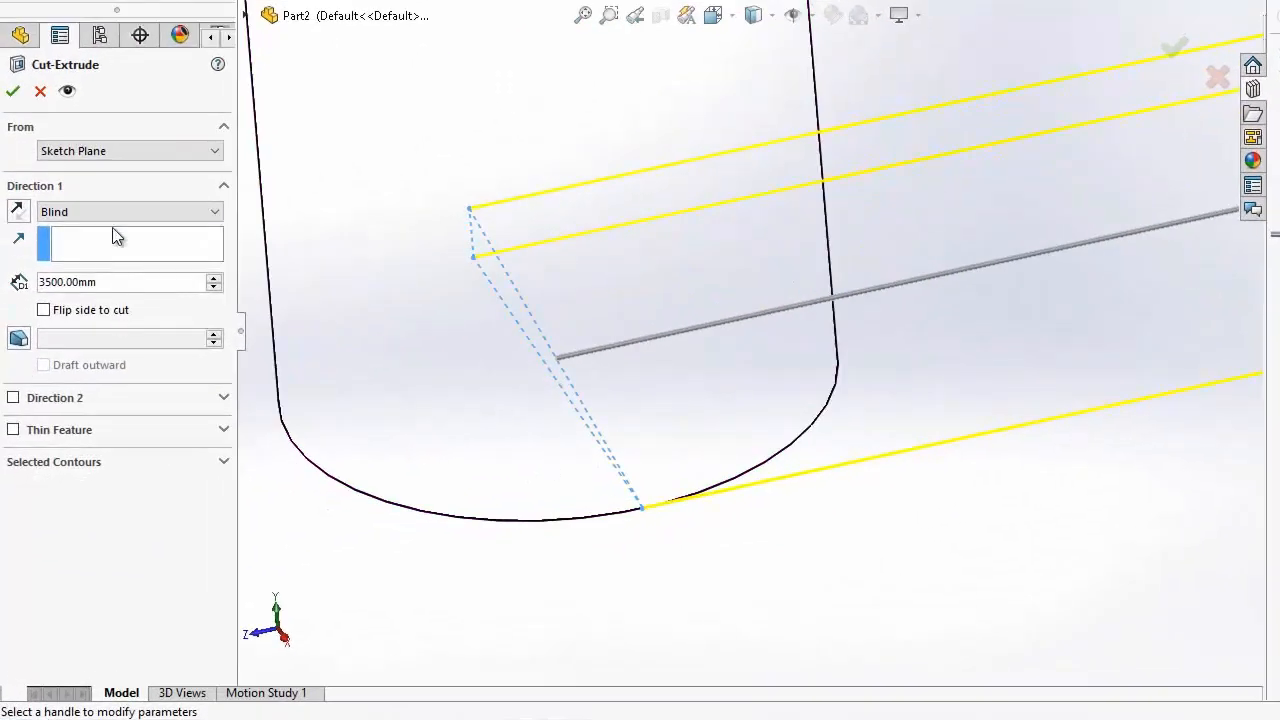
left_click(115, 211)
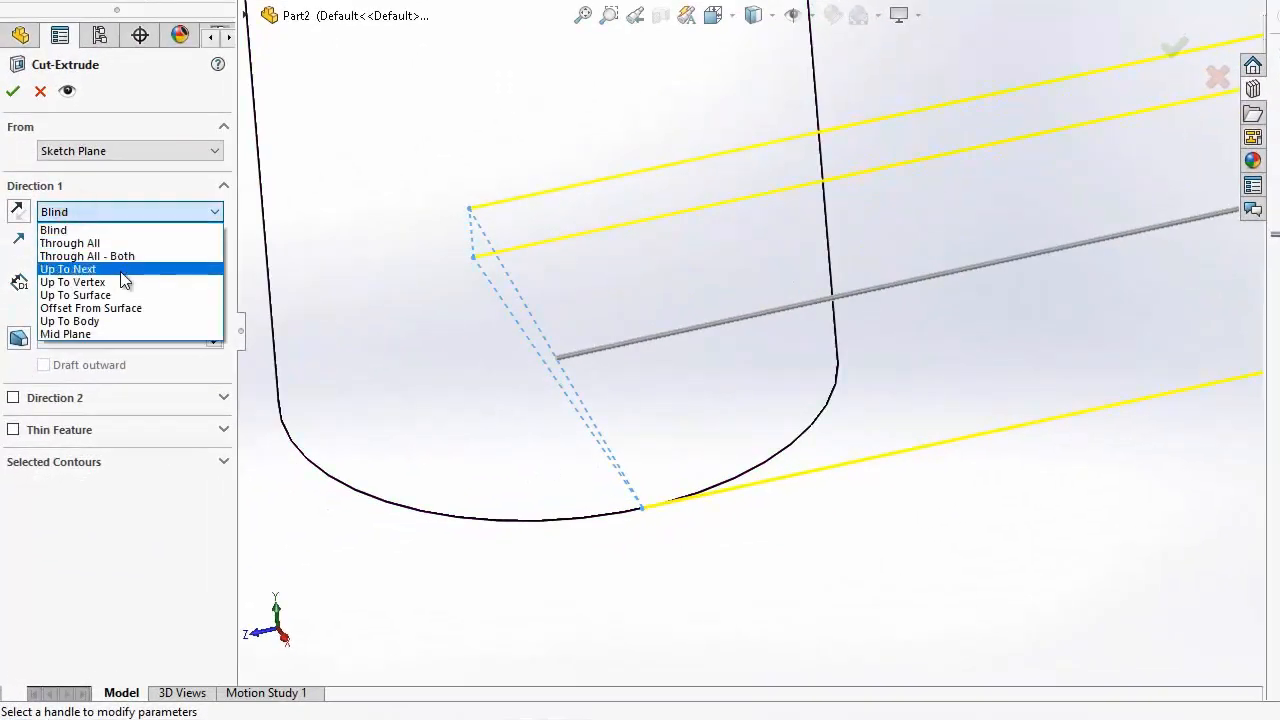
left_click(70, 263)
left_click(13, 366)
left_click(13, 92)
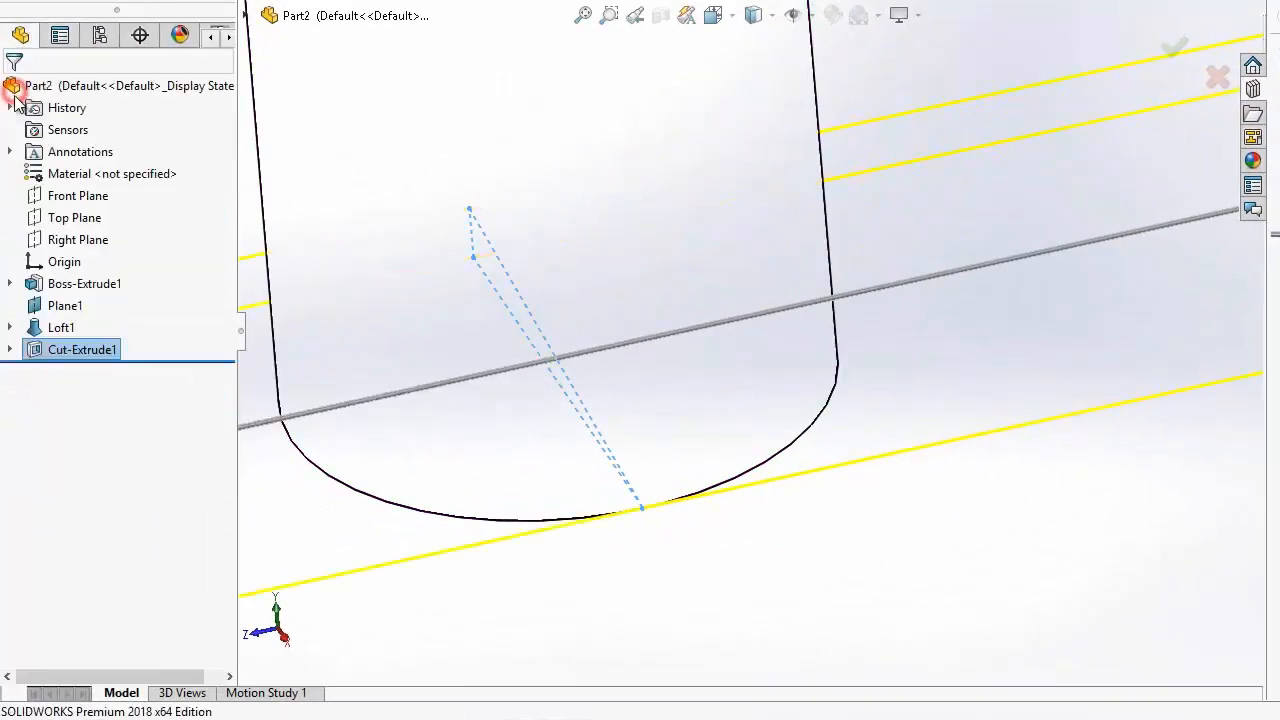
View the model from the front and return it to shaded display with edges
left_click(729, 15)
left_click(748, 88)
scroll(714, 500, "down", 2)
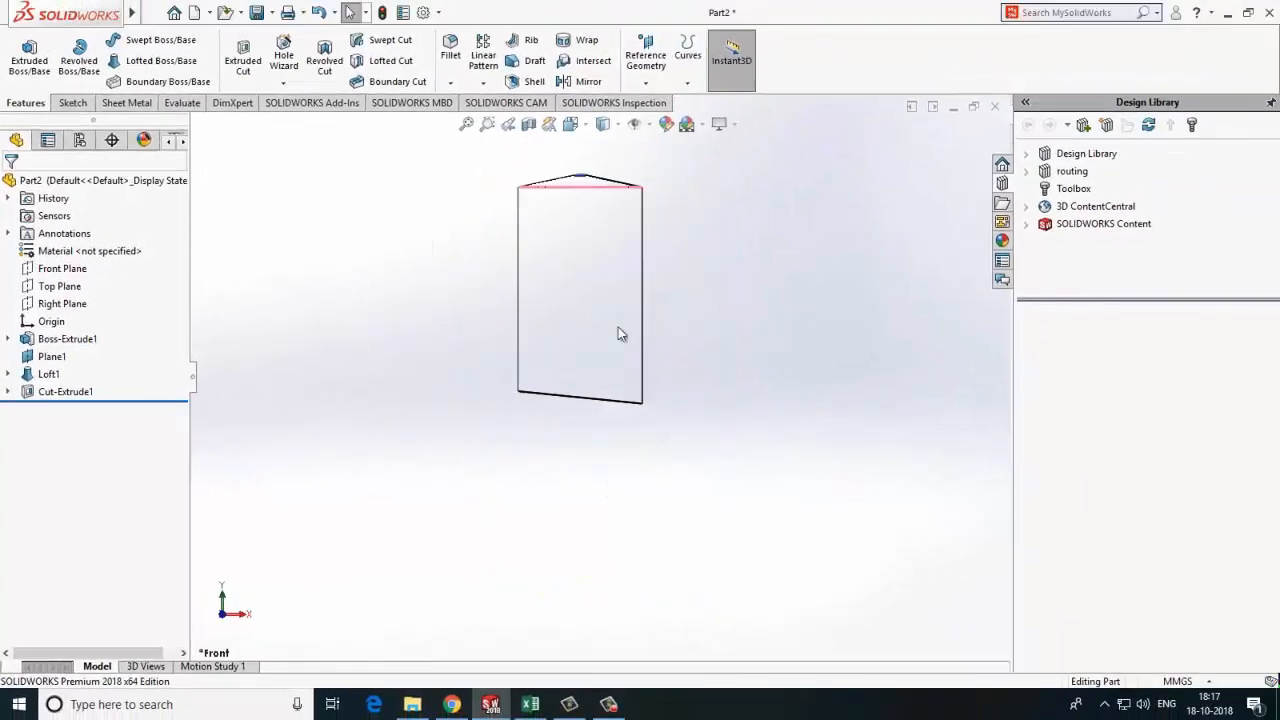
middle_click_drag(605, 150, 588, 509)
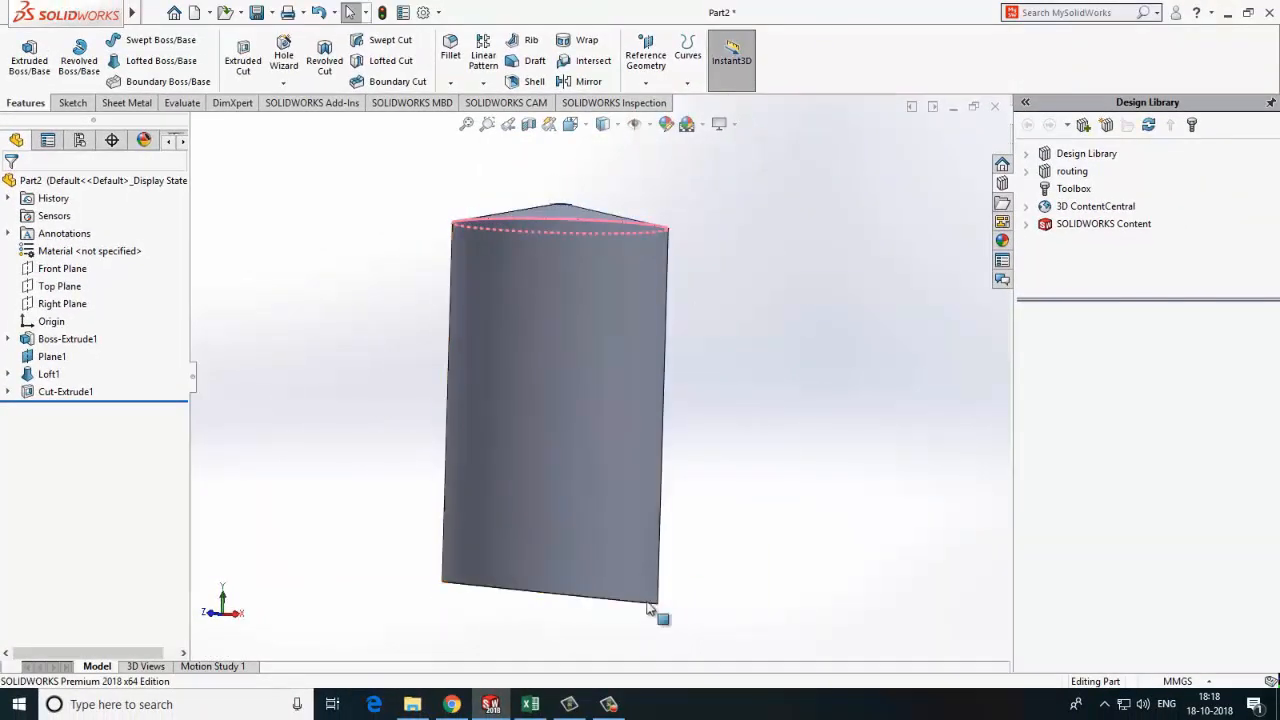
Start a sketch on the Top Plane and view the model from below
mouse_move(628, 602)
middle_mouse_down()
mouse_move(609, 494)
mouse_move(582, 497)
middle_mouse_up()
scroll(580, 497, "up", 4)
scroll(578, 498, "down", 5)
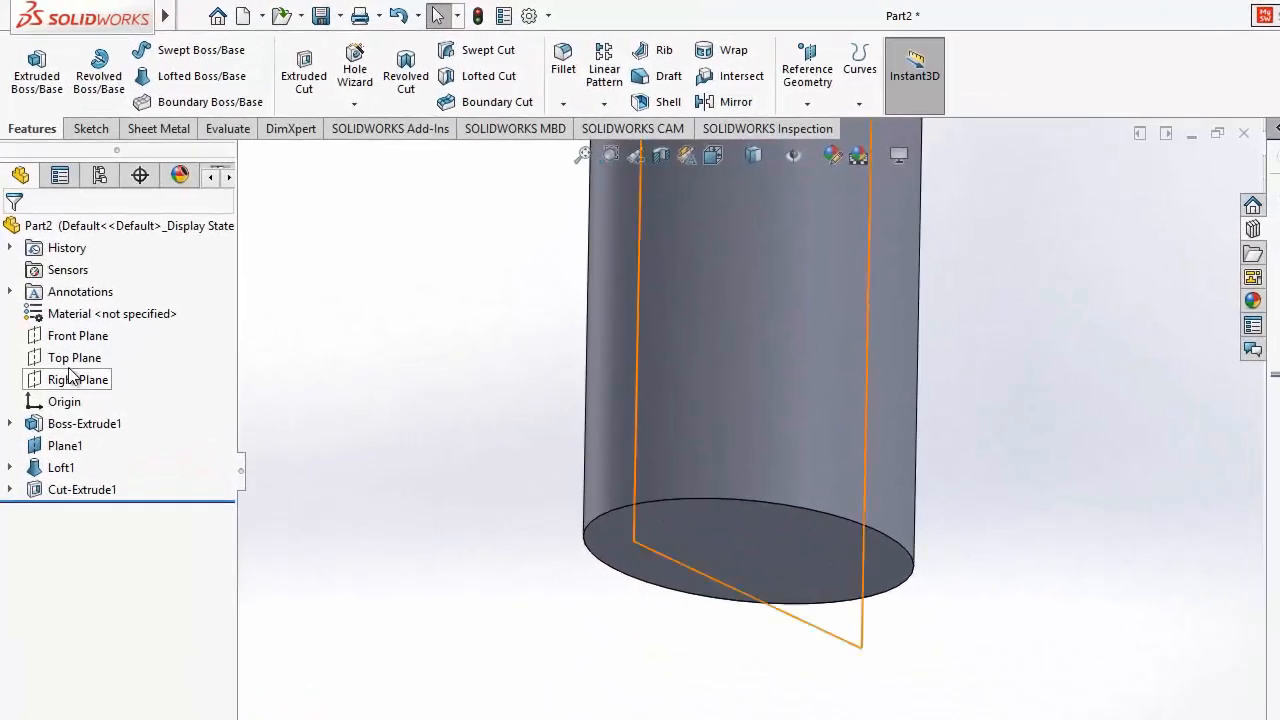
left_click(58, 287)
left_click(70, 271)
left_click(719, 158)
left_click(743, 240)
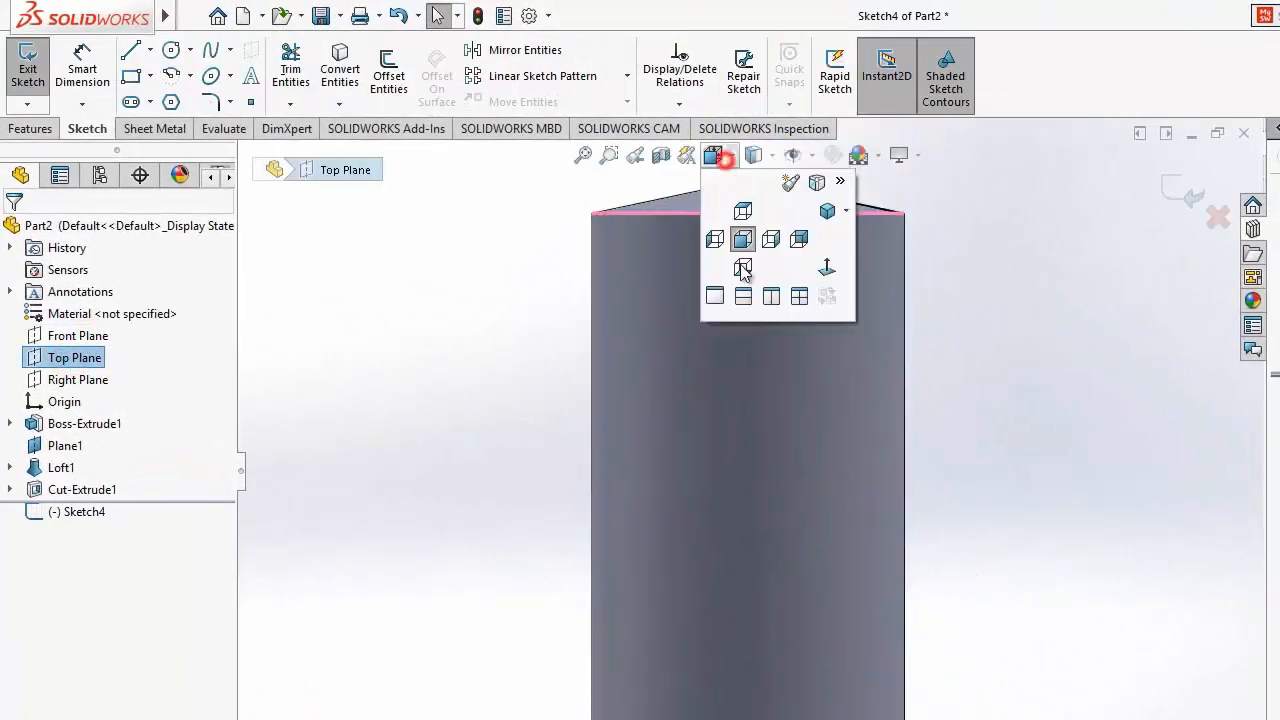
left_click(754, 240)
Draw horizontal and vertical centerlines through the cylinder's centre, both extending past its circular edge
left_click(150, 50)
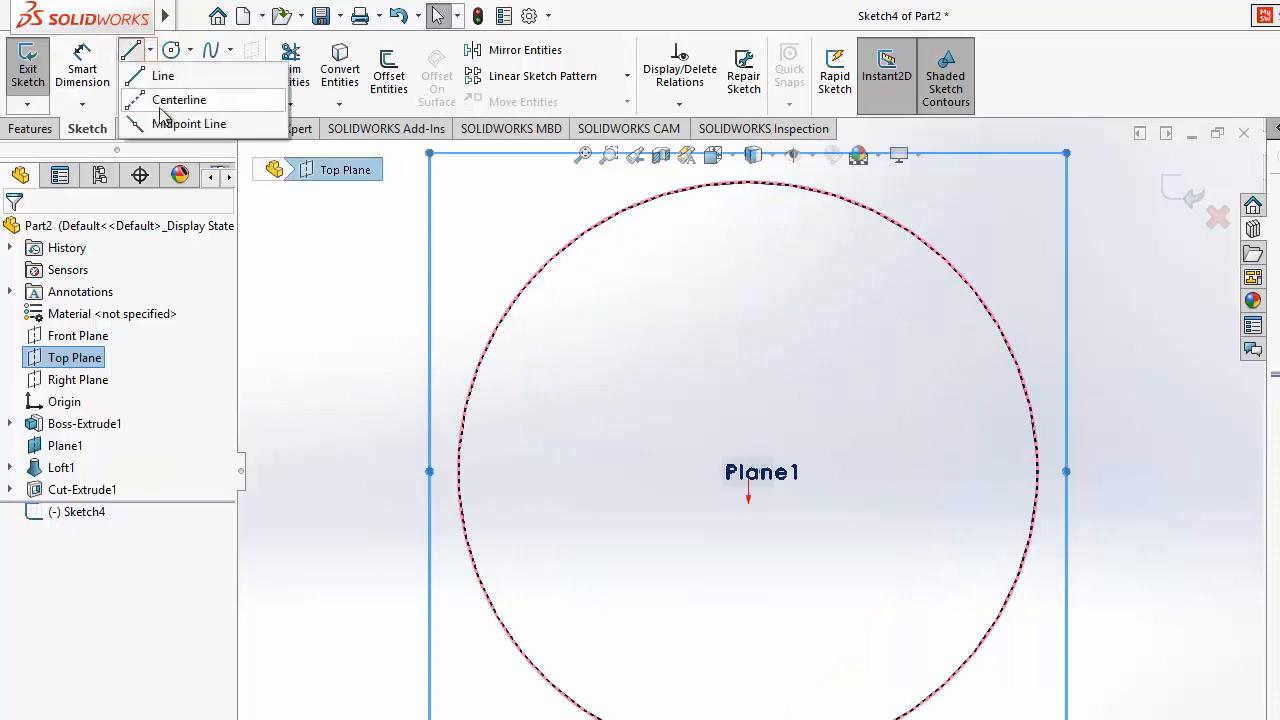
left_click(195, 97)
left_click(390, 473)
left_click(903, 378)
key("Escape")
scroll(468, 435, "up", 3)
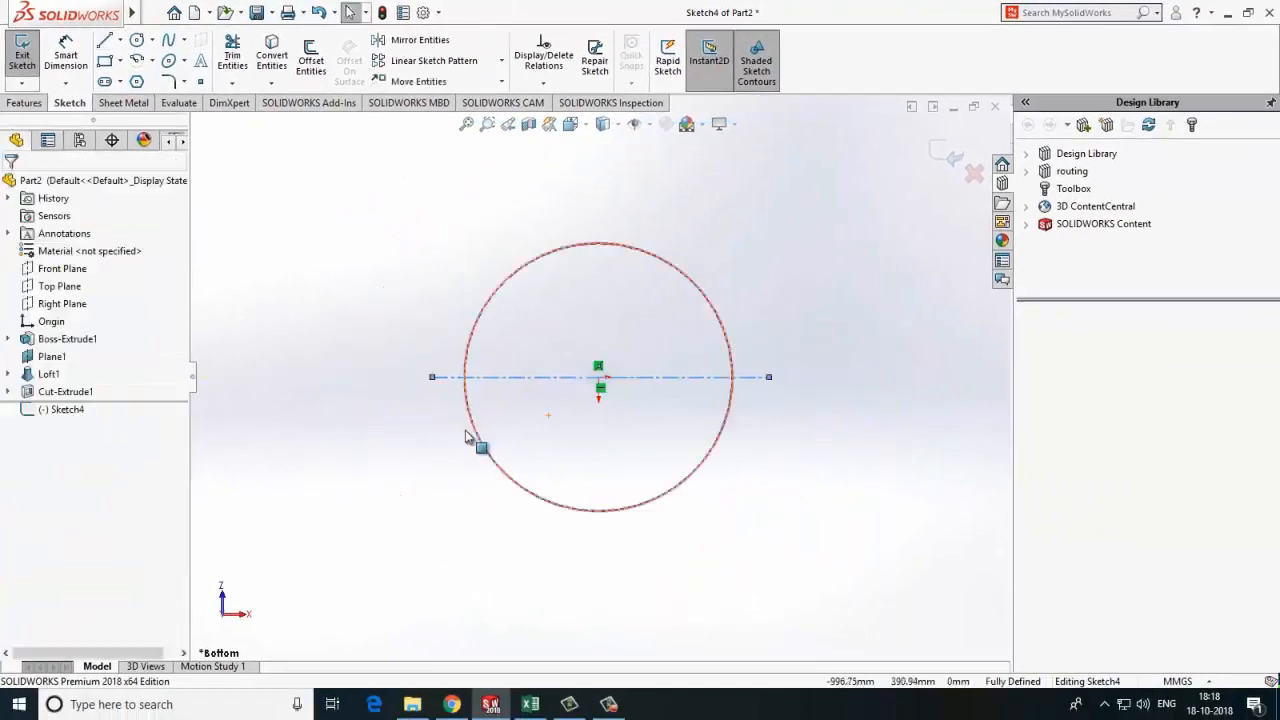
scroll(468, 436, "down", 1)
left_click(120, 40)
left_click(125, 75)
left_click(580, 209)
left_click(580, 591)
key("Escape")
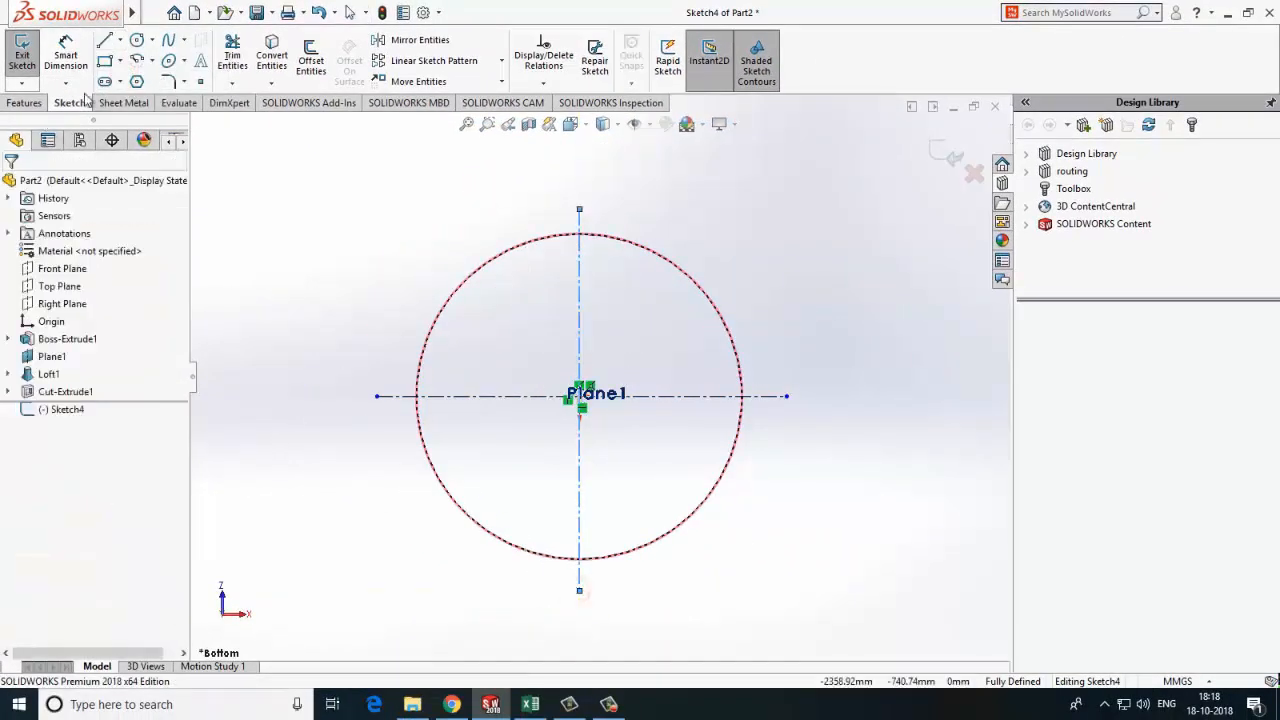
Draw two 1000 mm diagonal centerlines from the centre to the circular edge, rising to either side at about 47° and 40°
left_click(137, 42)
scroll(613, 282, "down", 3)
key("Escape")
left_click(122, 41)
left_click(135, 80)
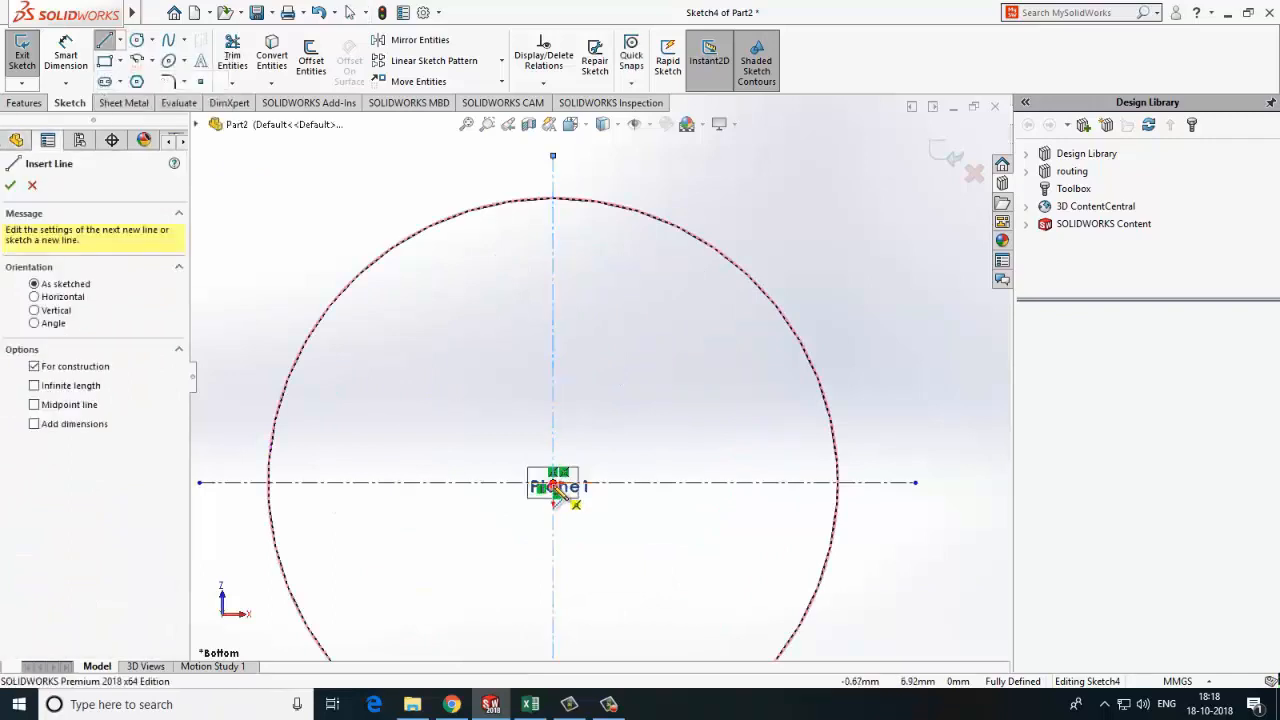
left_click(553, 483)
left_click(748, 272)
key("Escape")
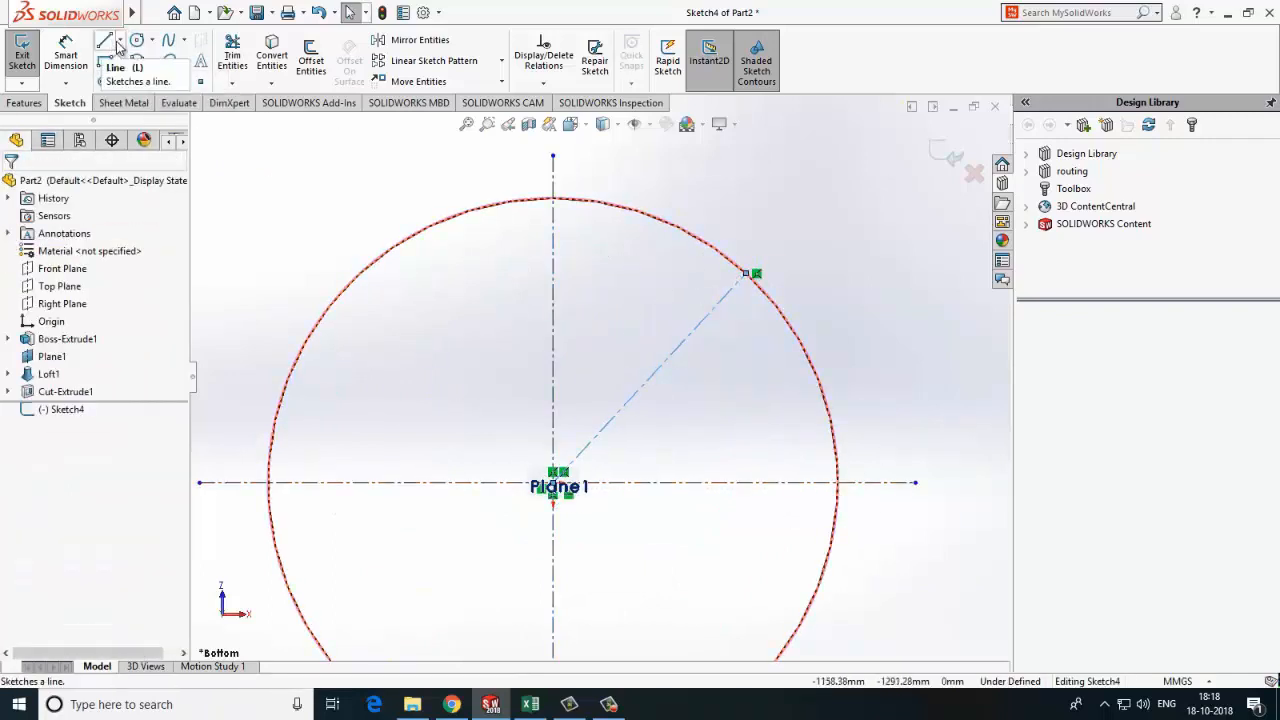
left_click(116, 45)
left_click(553, 483)
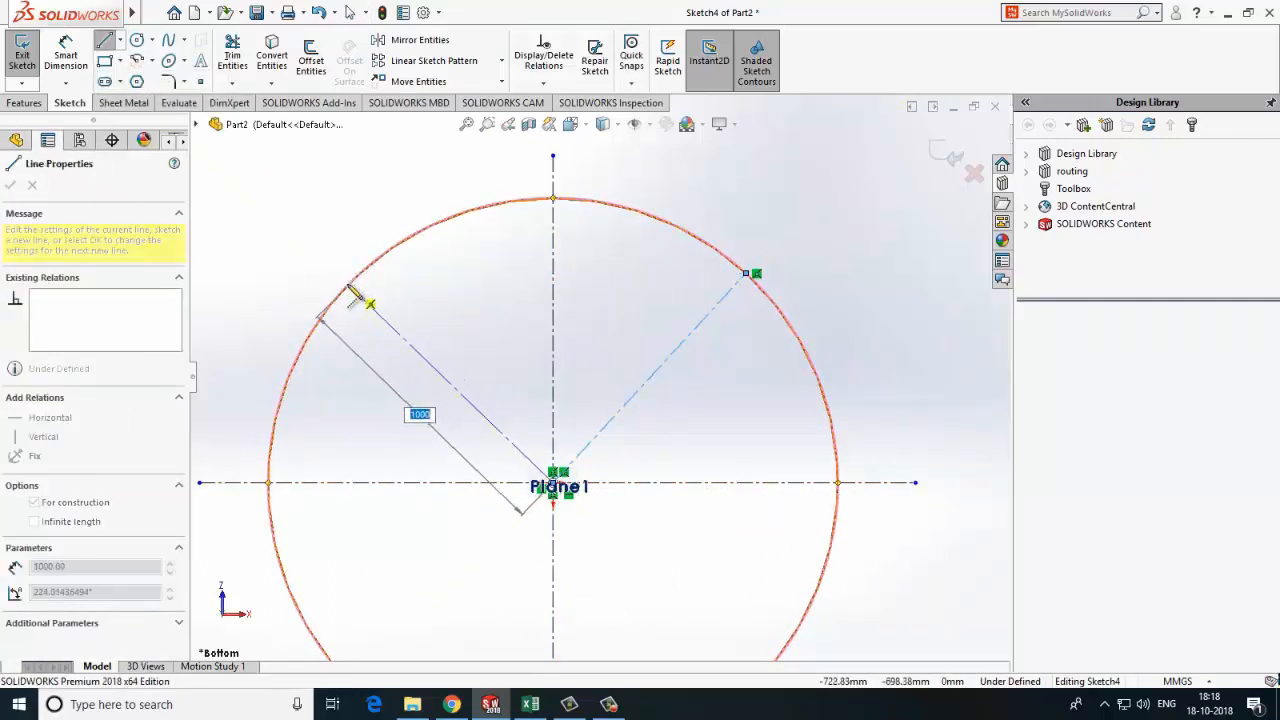
key("Escape")
Dimension both diagonal centerlines at 45° to the horizontal centerline
left_click(65, 55)
scroll(646, 524, "down", 3)
left_click(572, 357)
left_click(623, 450)
left_click(645, 406)
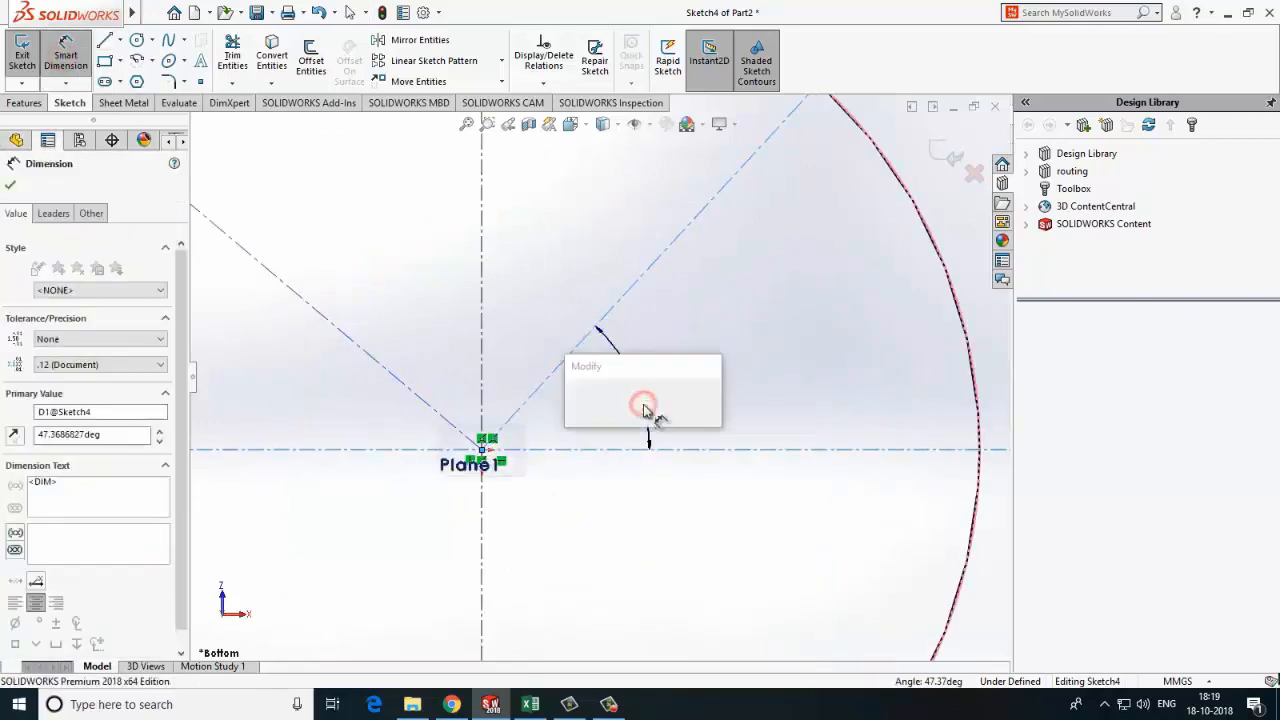
type("45")
key("Return")
left_click(387, 373)
left_click(348, 450)
left_click(338, 414)
type("45")
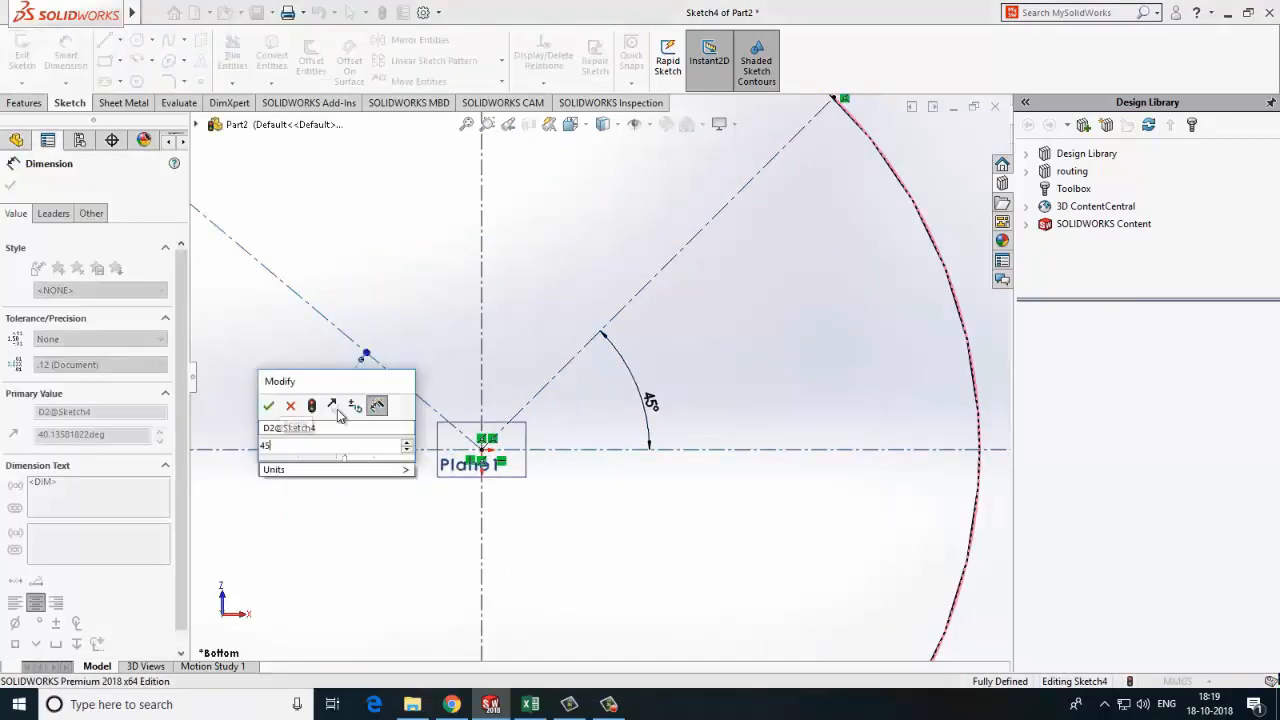
key("Return")
Sketch circles centred on the outer ends of the two diagonals, about 382 mm and 400 mm in diameter
scroll(338, 412, "up", 5)
left_click(137, 41)
left_click(693, 265)
left_click(729, 277)
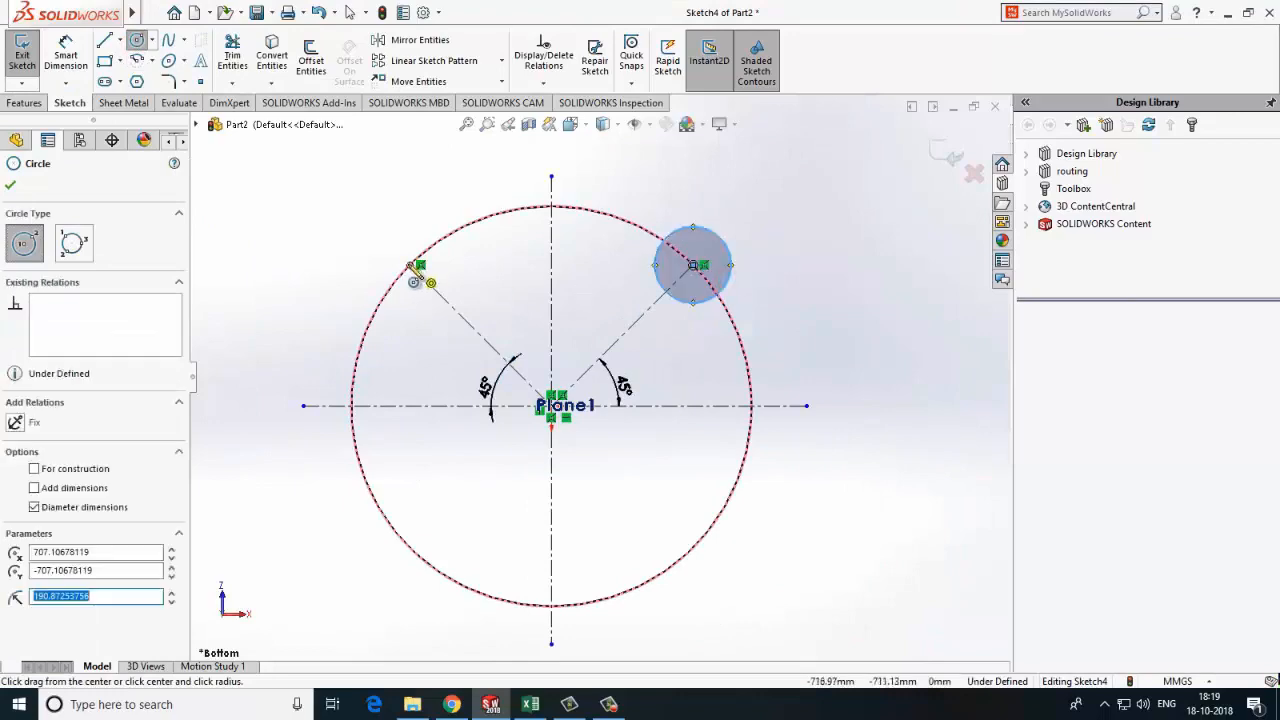
left_click(410, 265)
left_click(449, 274)
Dimension both circles to 100 mm diameter
left_click(65, 55)
left_click(420, 254)
left_click(408, 200)
type("100mm")
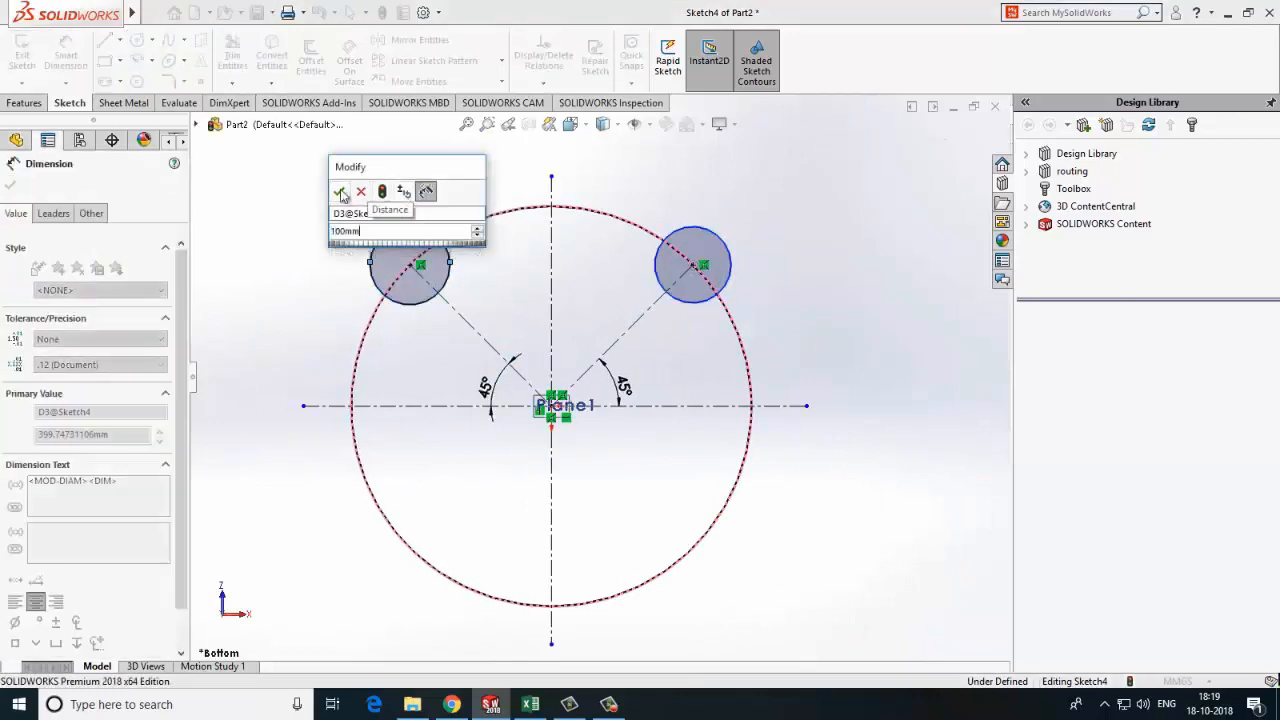
left_click(341, 193)
left_click(690, 240)
left_click(690, 215)
type("100mm")
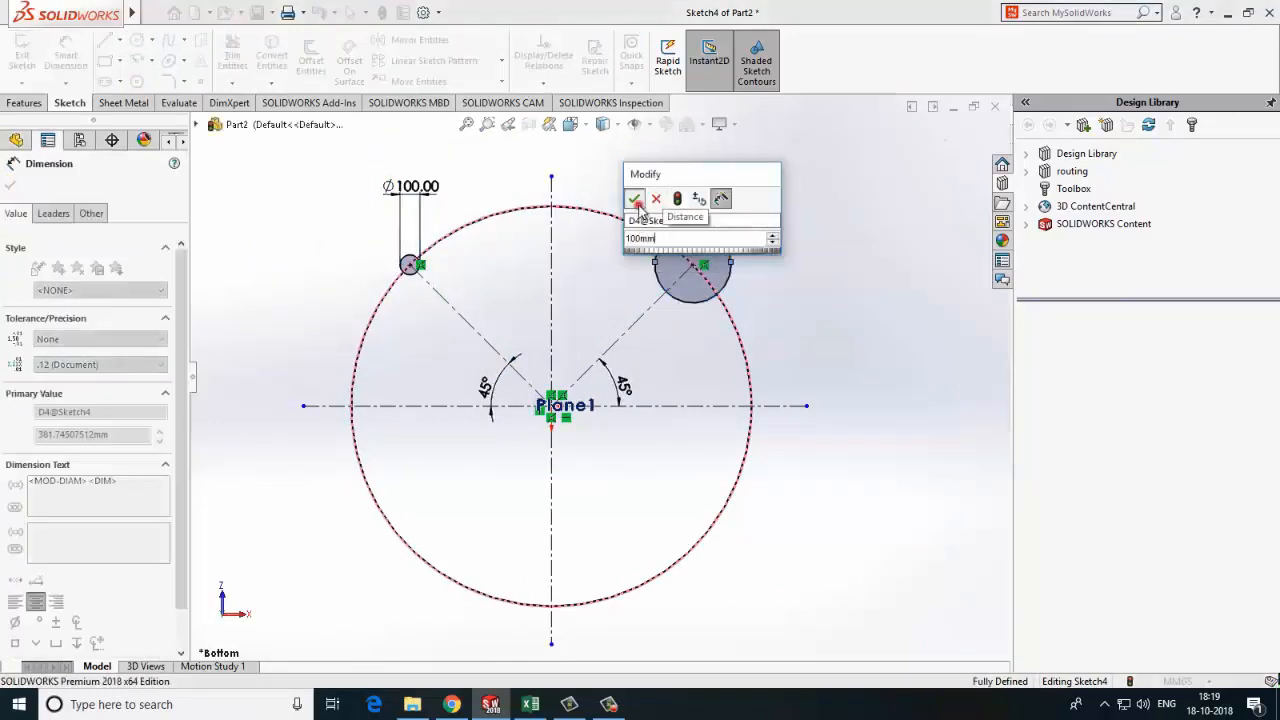
left_click(636, 199)
Mirror the two circles and their diagonal centerlines about the horizontal centerline
left_click_drag(286, 157, 749, 434)
left_click(419, 40)
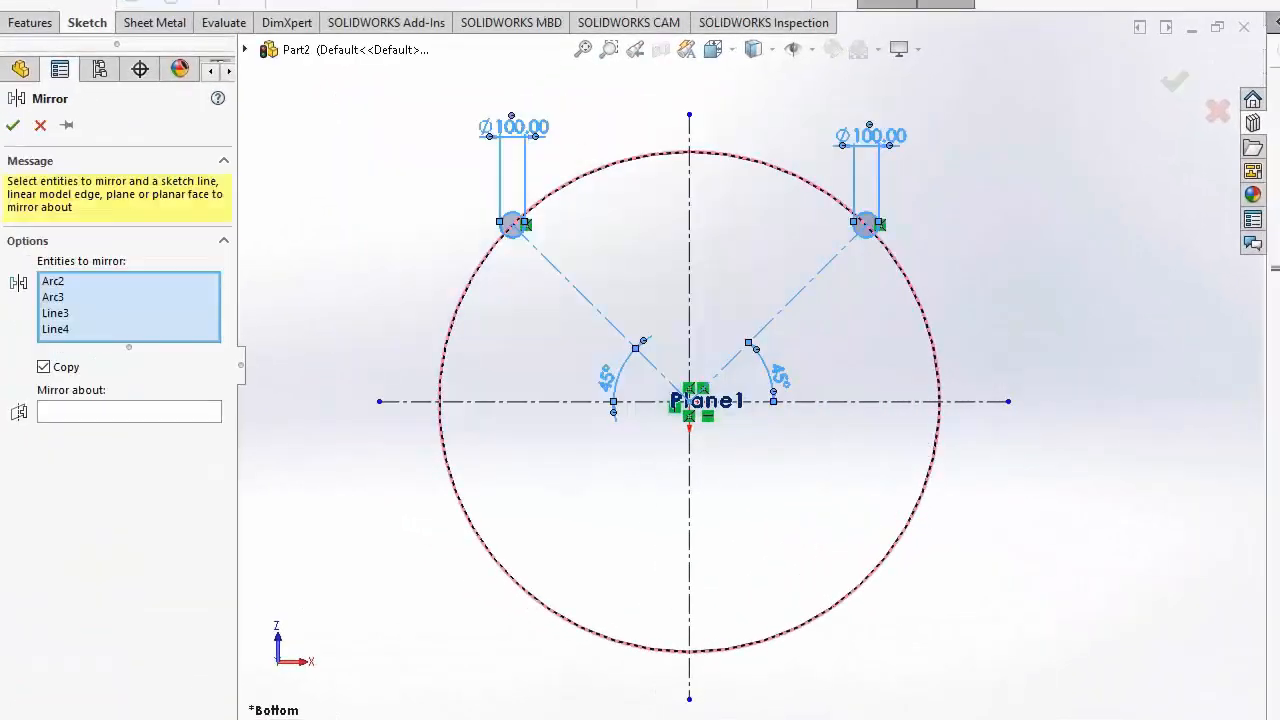
left_click(99, 412)
left_click(11, 126)
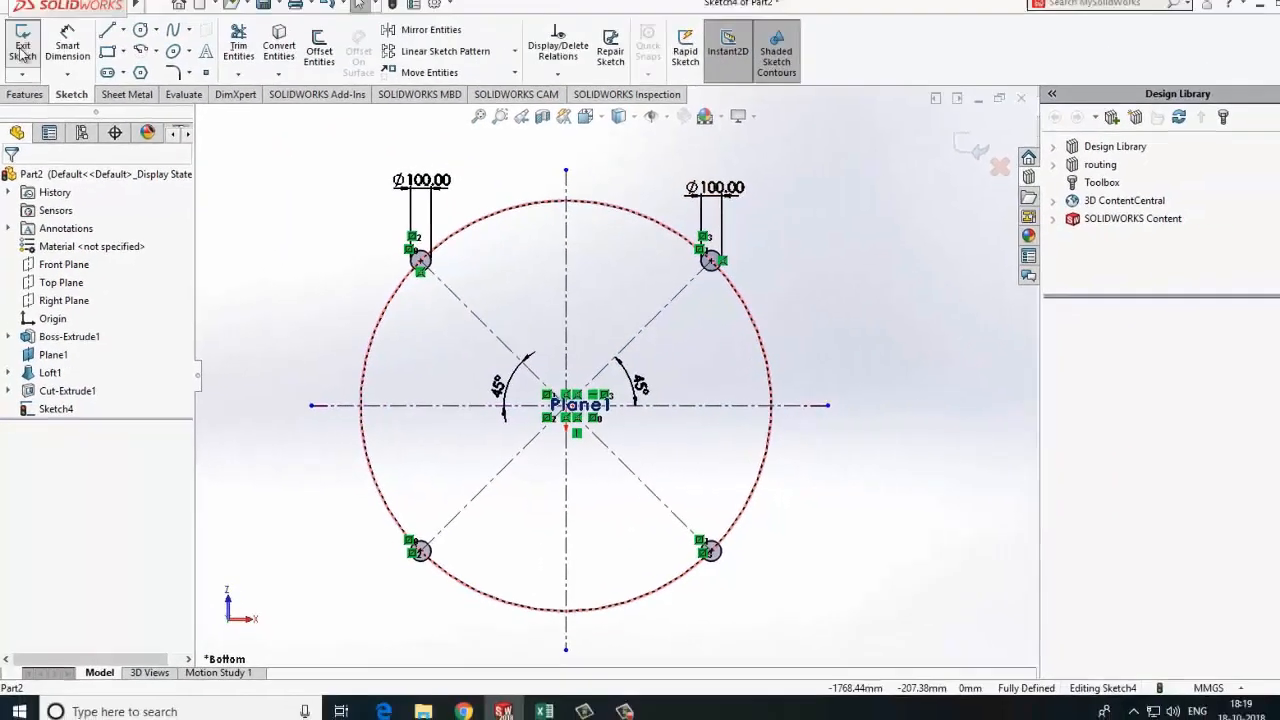
Extrude the four circles 250 mm upward and also in the downward direction as legs, and return to shaded display with edges
left_click(26, 50)
left_click(28, 55)
middle_click_drag(510, 370, 517, 511)
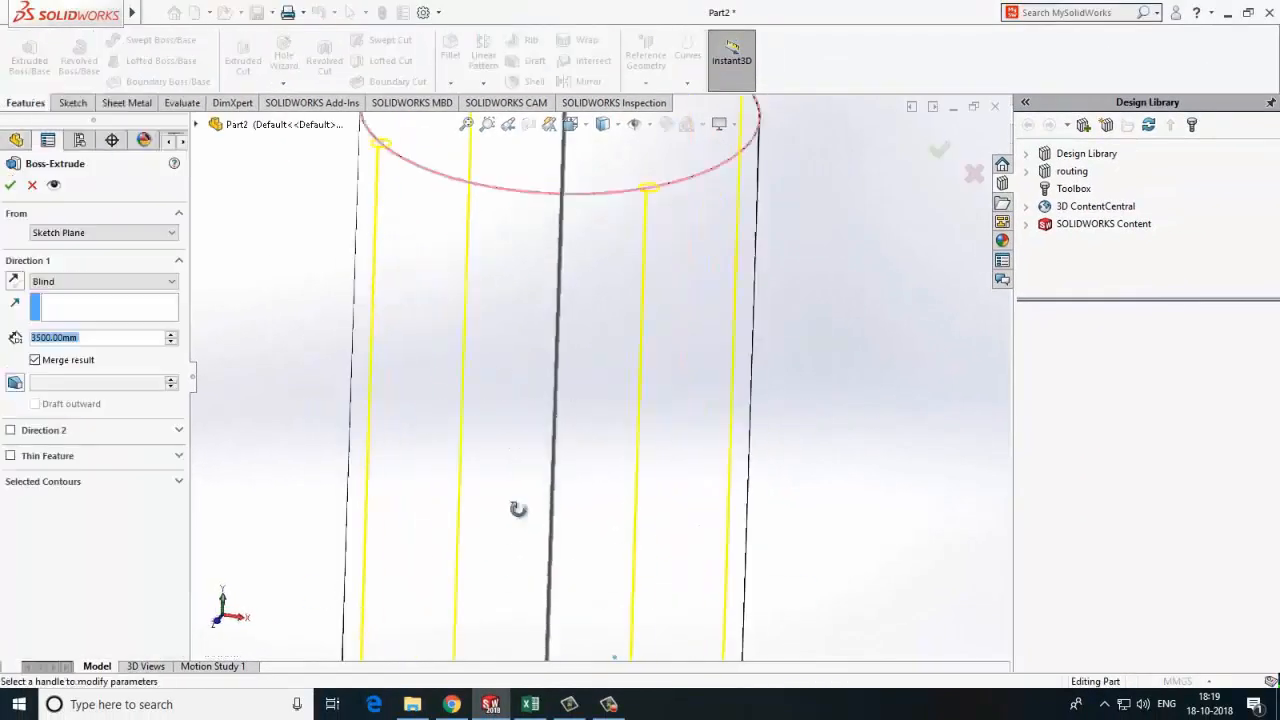
scroll(600, 460, "up", 3)
mouse_move(630, 400)
middle_mouse_down()
mouse_move(643, 448)
mouse_move(640, 420)
middle_mouse_up()
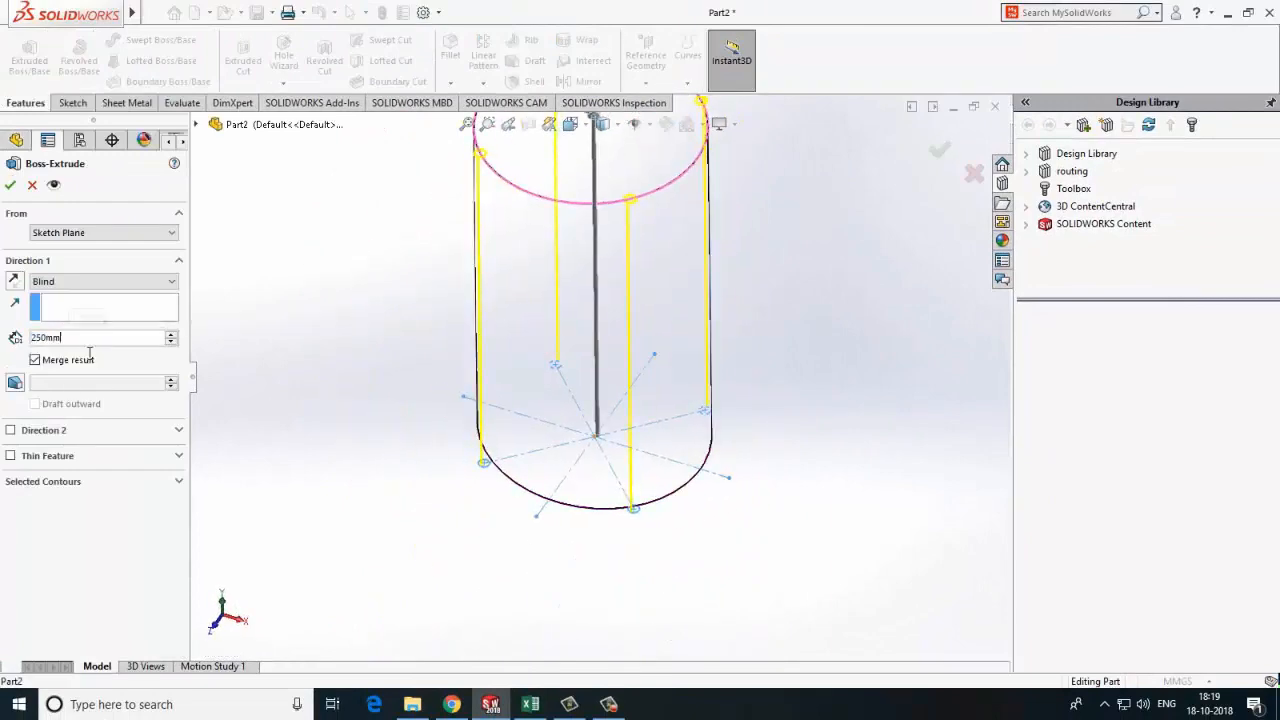
left_click(10, 430)
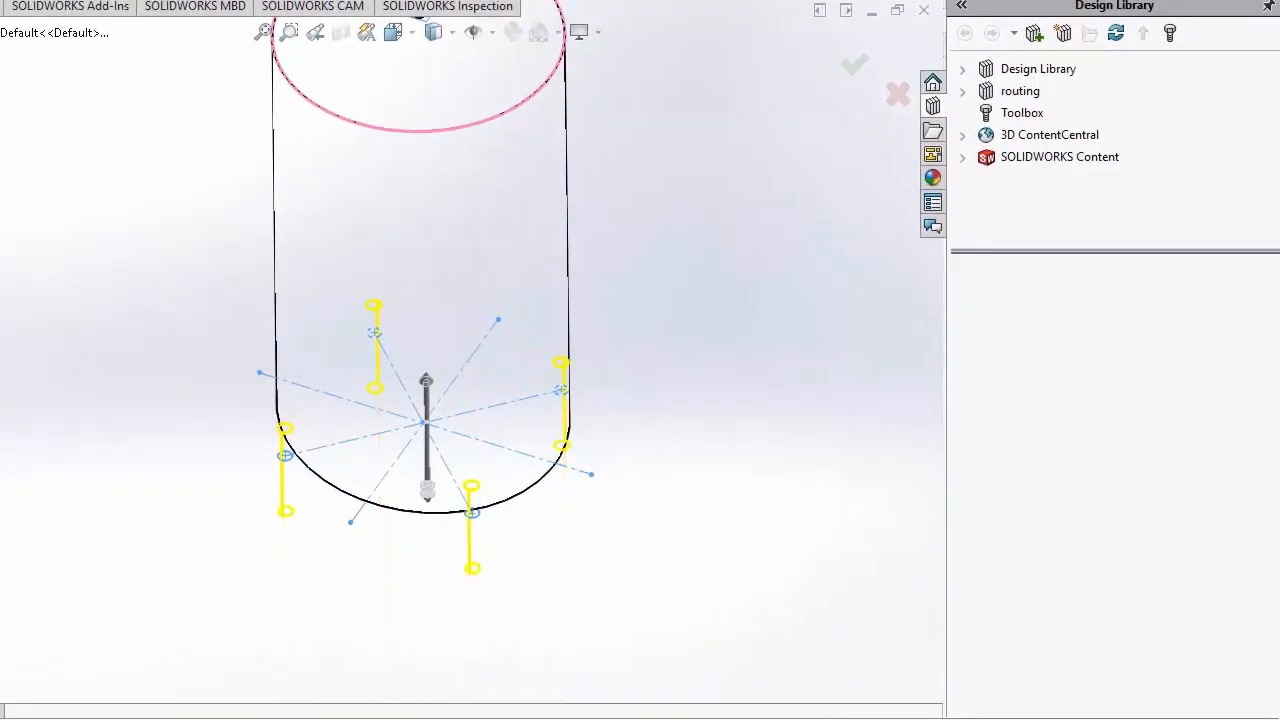
left_click(452, 36)
left_click(434, 60)
Start a symmetric fillet of 25 mm radius on the curved top edge of one leg
mouse_move(440, 570)
middle_mouse_down()
mouse_move(534, 443)
mouse_move(260, 414)
mouse_move(235, 542)
middle_mouse_up()
scroll(372, 500, "down", 10)
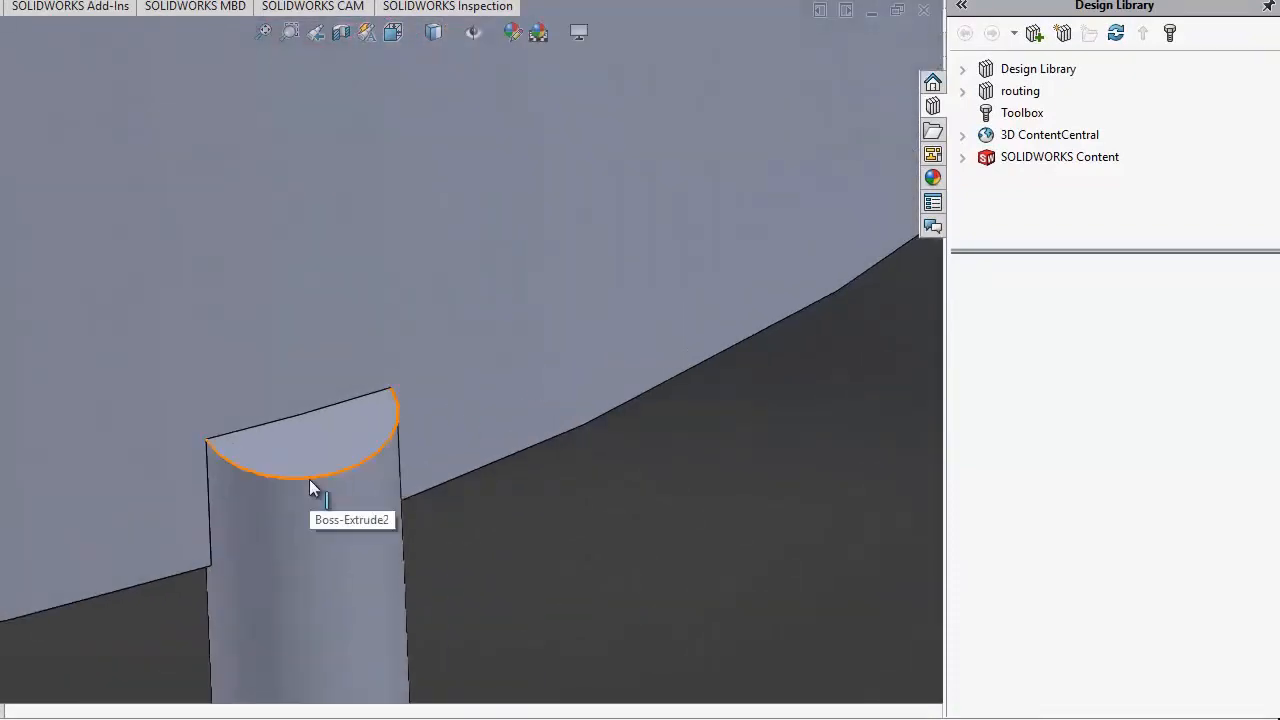
left_click(450, 48)
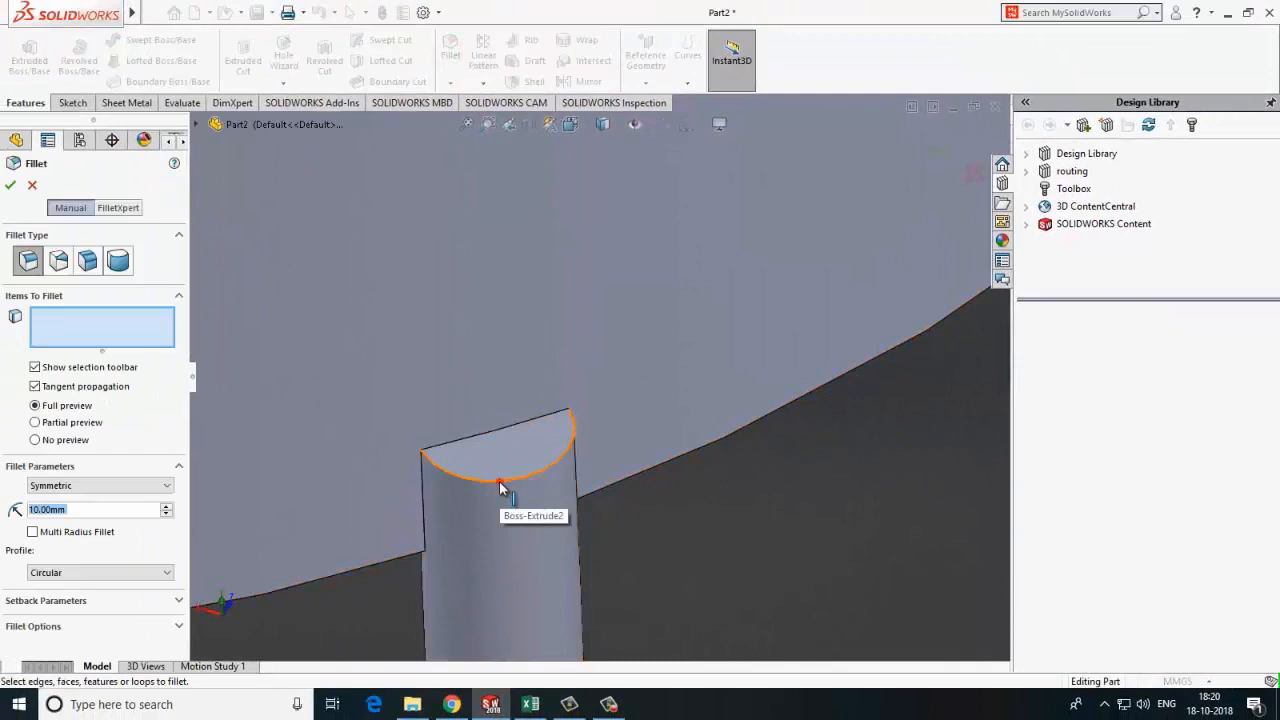
left_click(501, 484)
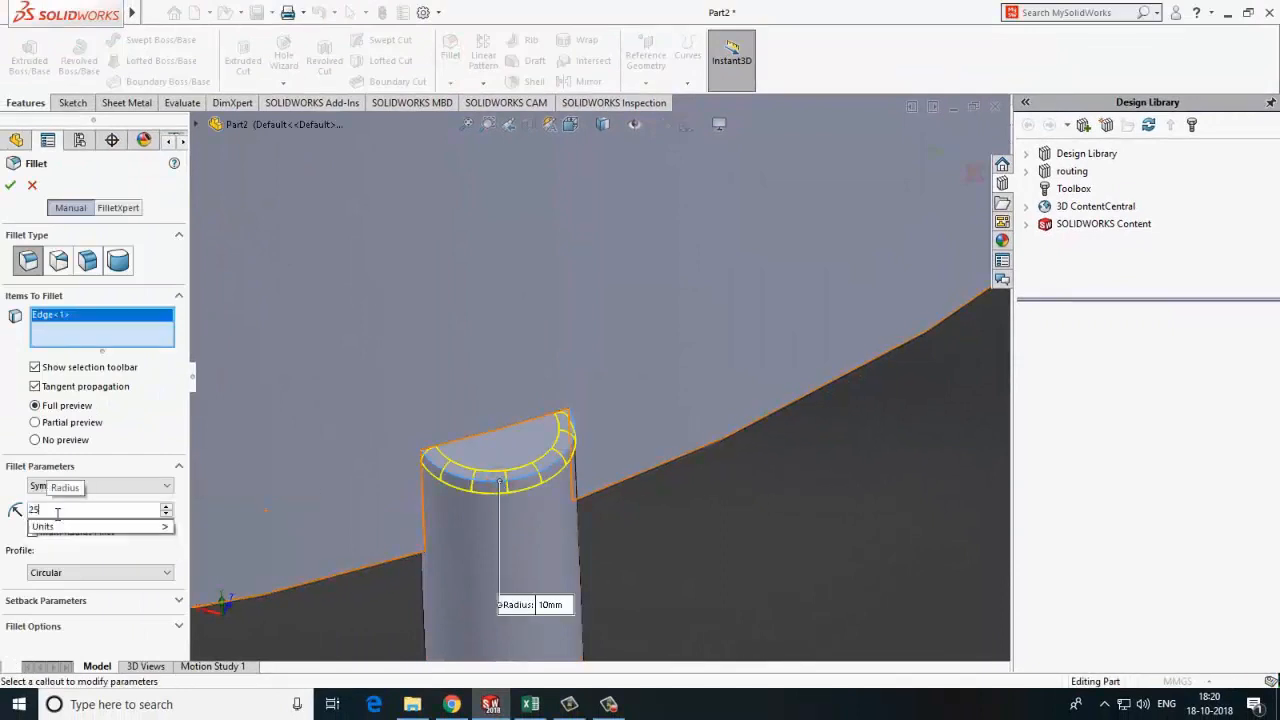
Add the curved top edges of the other three legs to the 25 mm fillet and apply it
scroll(624, 457, "up", 10)
middle_click_drag(597, 436, 610, 400)
scroll(734, 346, "down", 8)
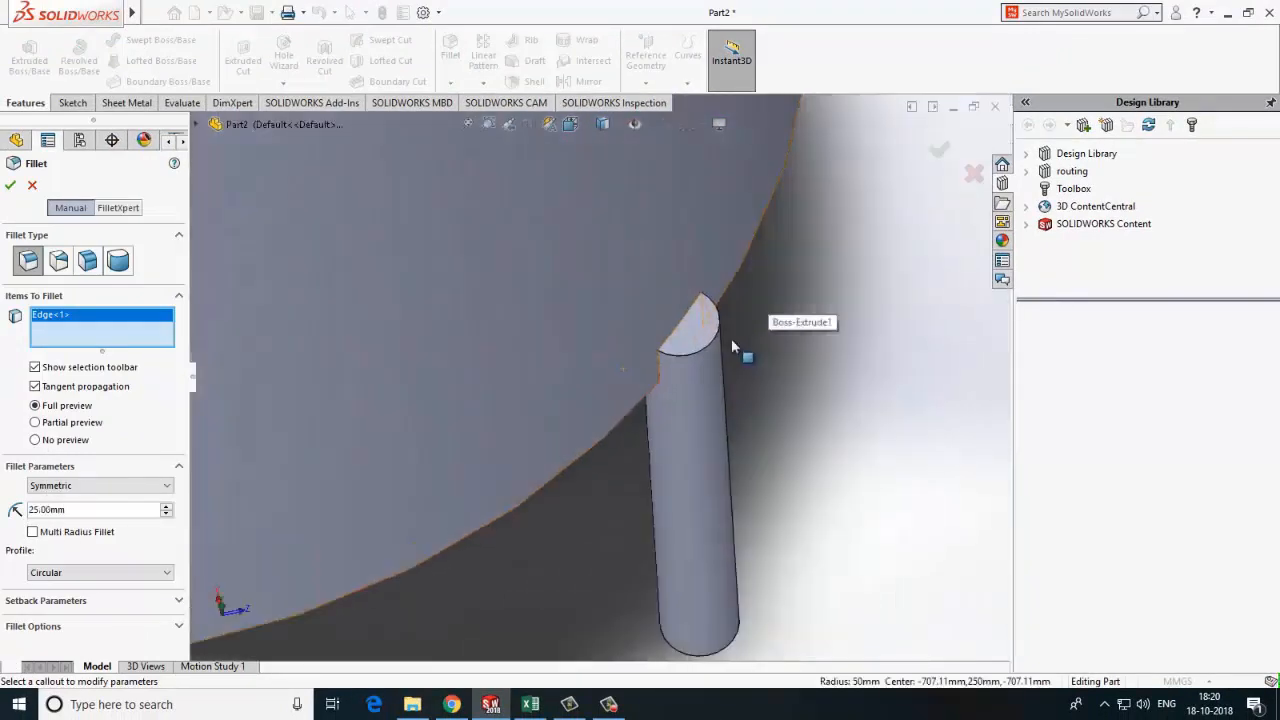
left_click(680, 368)
scroll(580, 470, "up", 7)
middle_click_drag(580, 470, 853, 410)
scroll(728, 368, "down", 4)
left_click(598, 374)
scroll(700, 377, "up", 7)
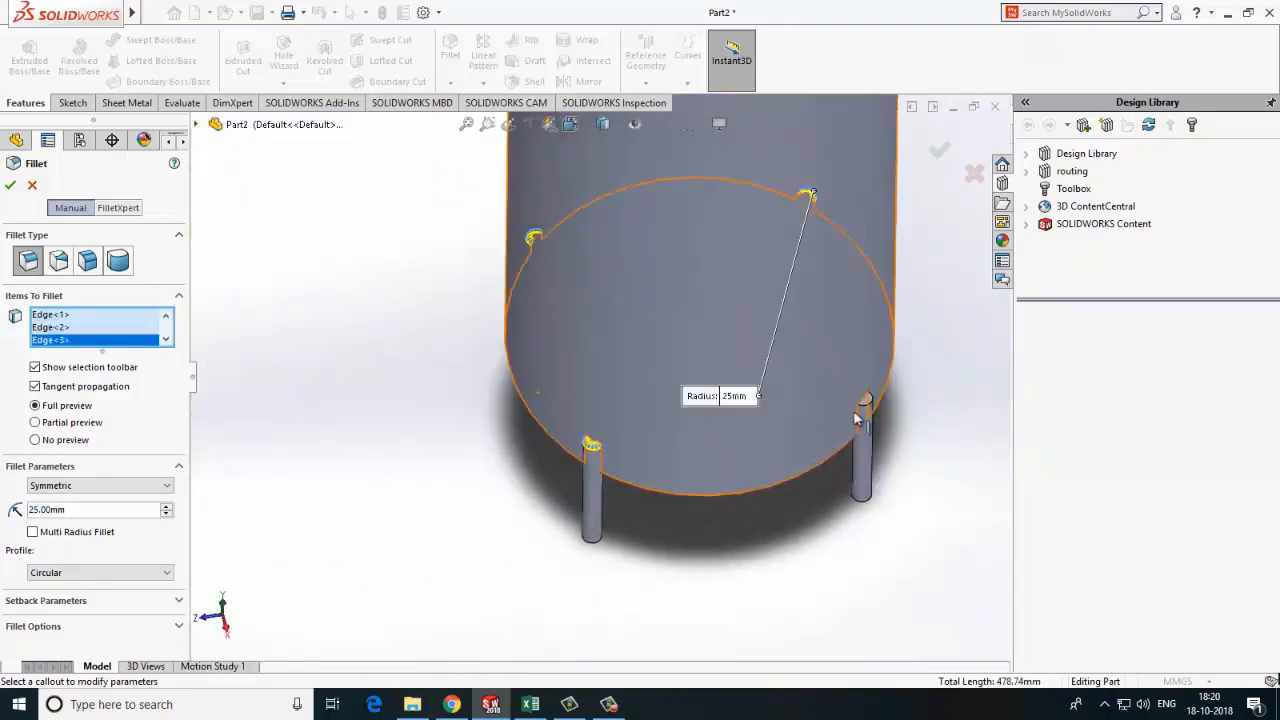
scroll(676, 320, "down", 5)
left_click(675, 318)
left_click(10, 185)
scroll(586, 414, "up", 6)
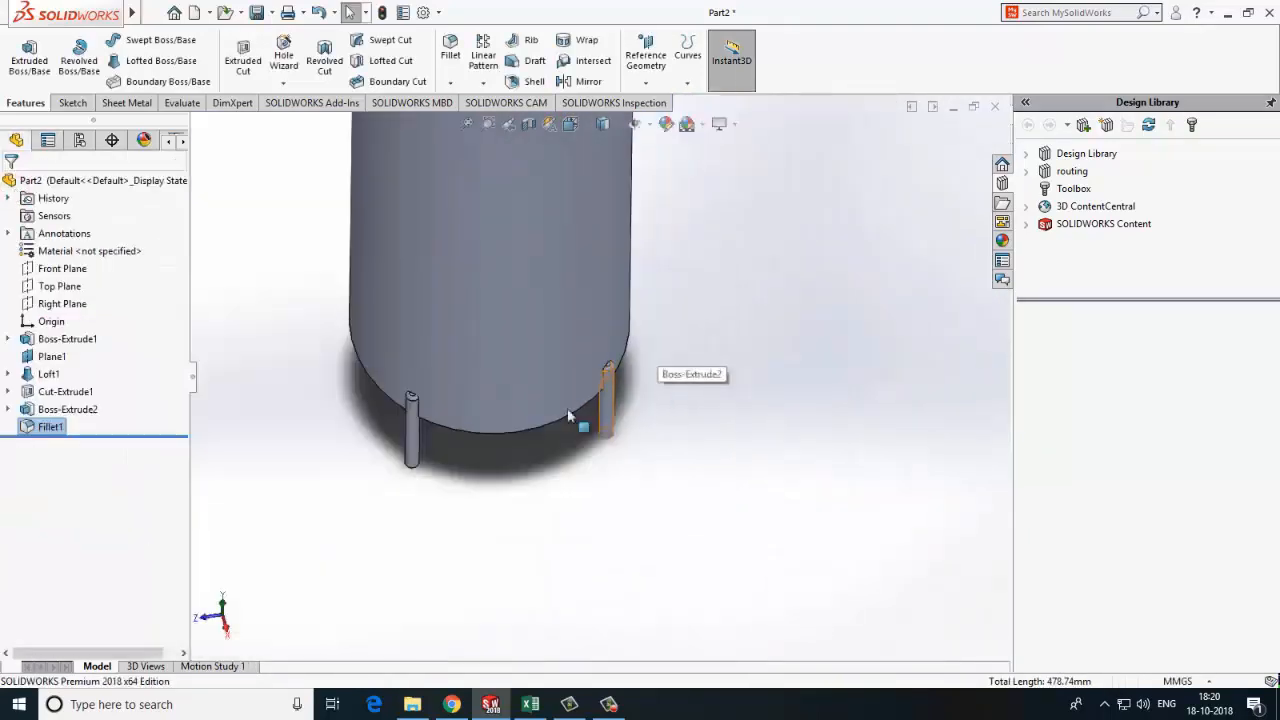
Sketch a circle of 50 mm radius on Plane1, centred on the origin and matching the cone's flat tip
middle_click_drag(586, 414, 517, 403)
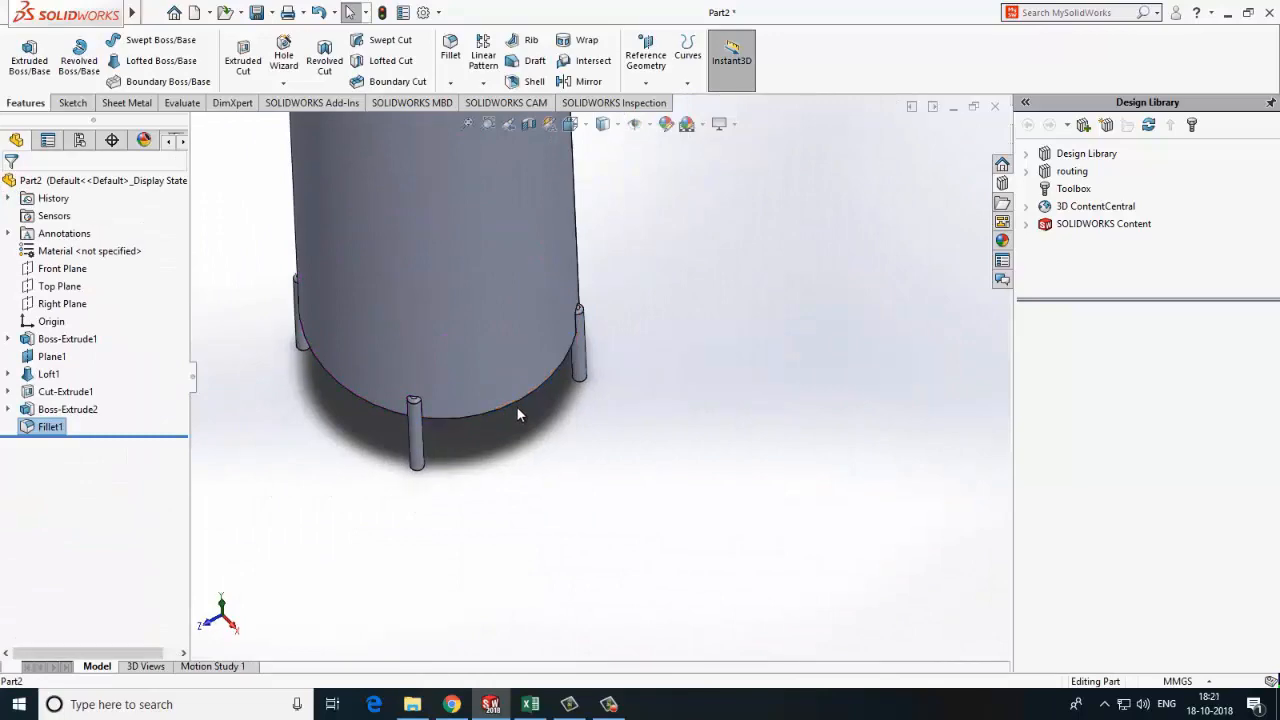
scroll(516, 406, "up", 5)
scroll(535, 245, "down", 5)
left_click(52, 357)
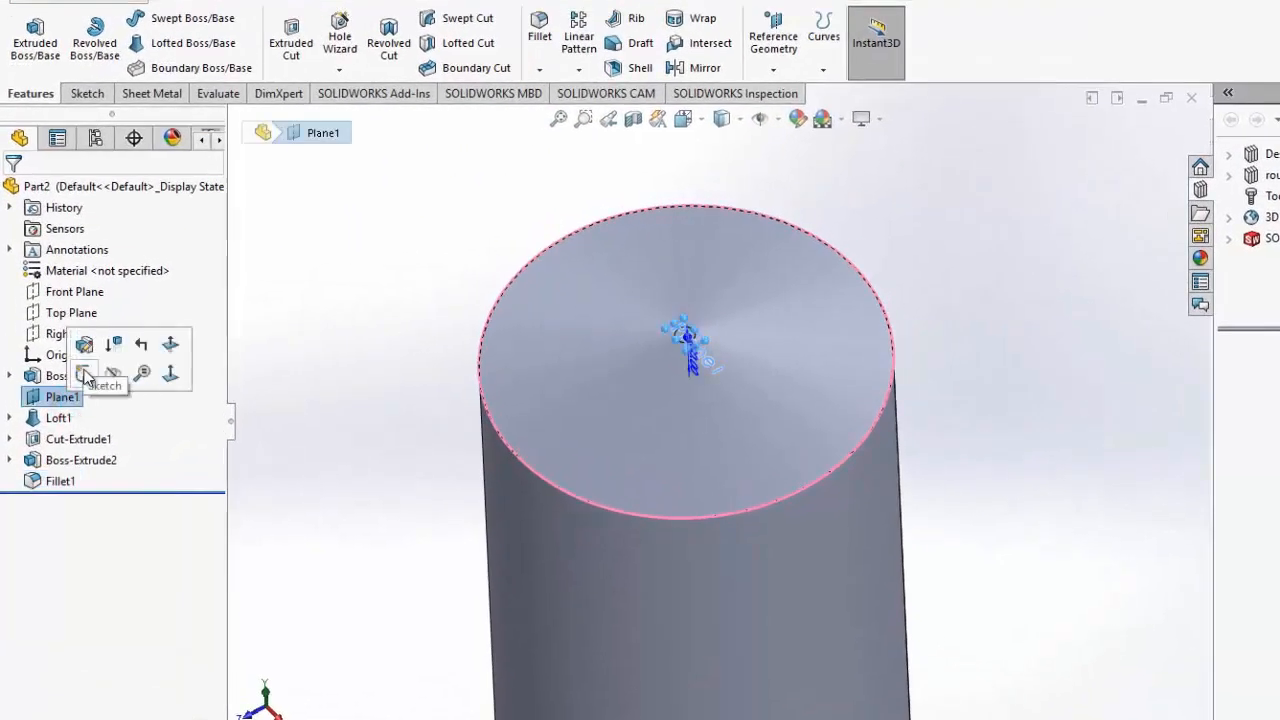
left_click(84, 375)
left_click(164, 18)
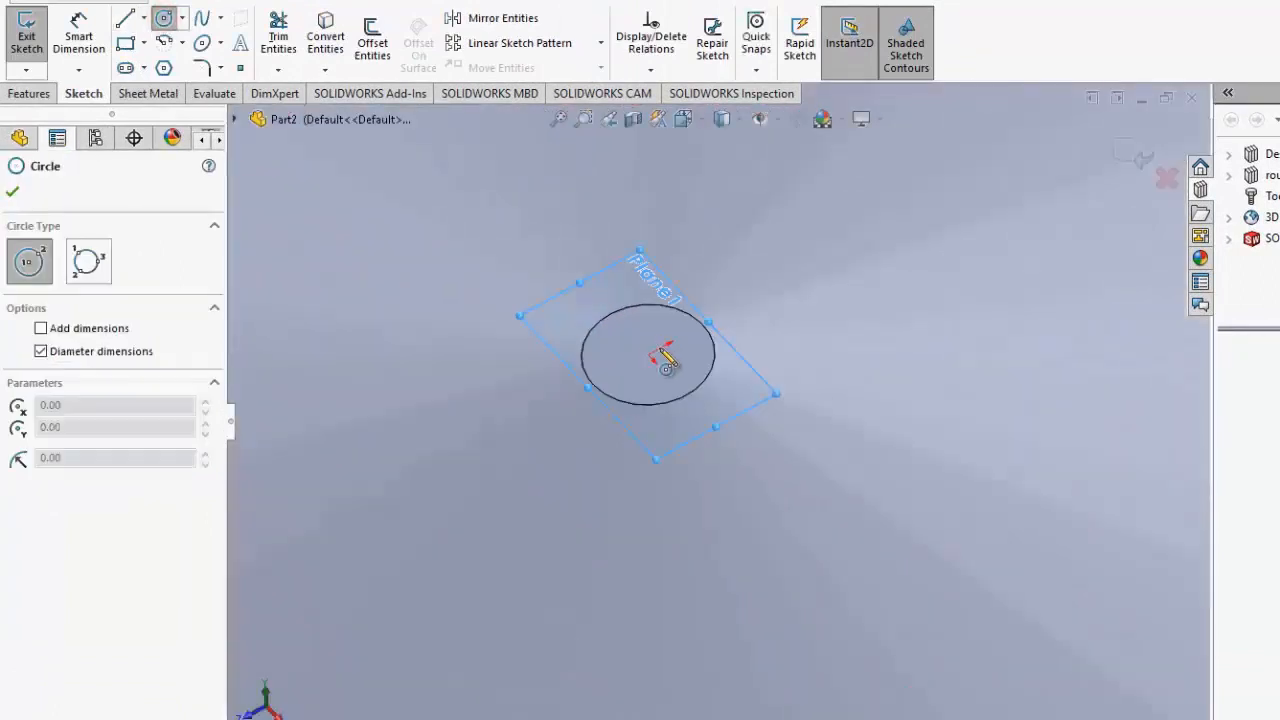
left_click_drag(648, 355, 718, 392)
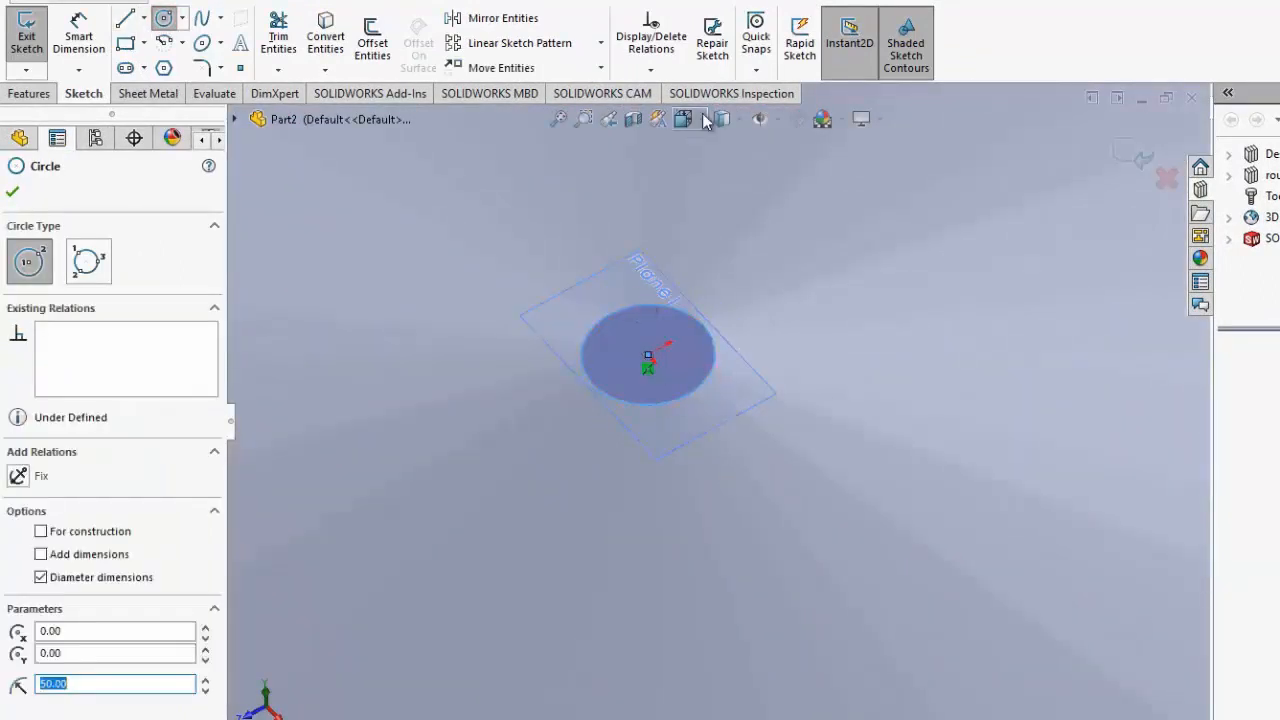
View the sketch from the top in an edges-only display and finish the Circle command
left_click(704, 120)
left_click(713, 176)
left_click(738, 119)
left_click(726, 227)
scroll(727, 240, "up", 2)
key("Escape")
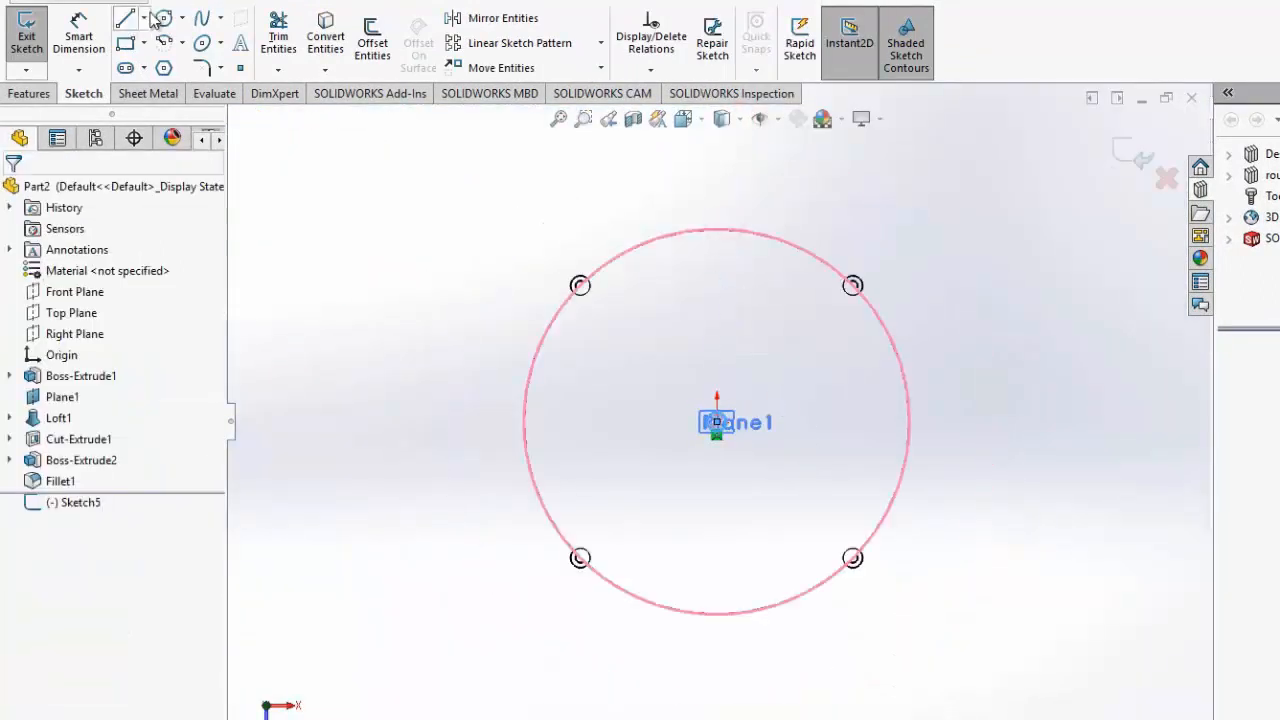
Draw a horizontal centerline through the small circle's centre, extending past both sides of the body
left_click(125, 18)
scroll(750, 465, "down", 4)
left_click(247, 381)
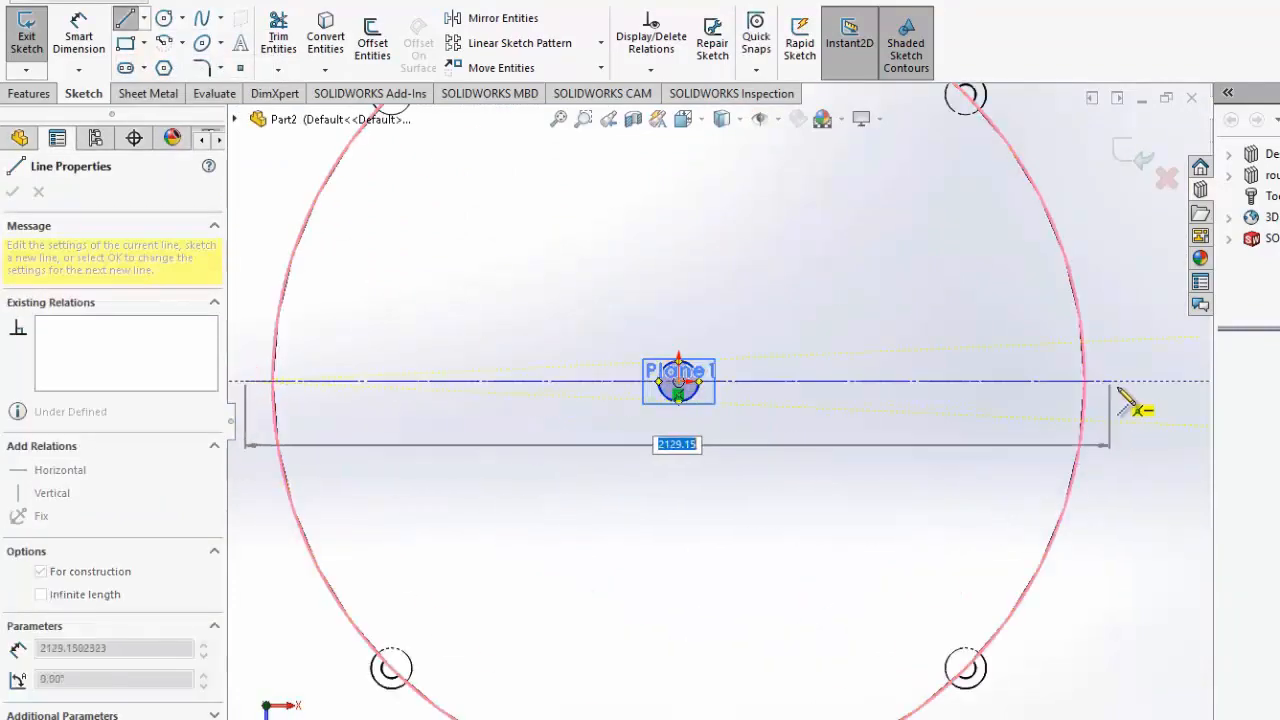
left_click(1128, 383)
key("Escape")
Try to draw a vertical centerline about 2300 mm long across the body near its centre
left_click(144, 18)
left_click(149, 66)
scroll(715, 256, "up", 4)
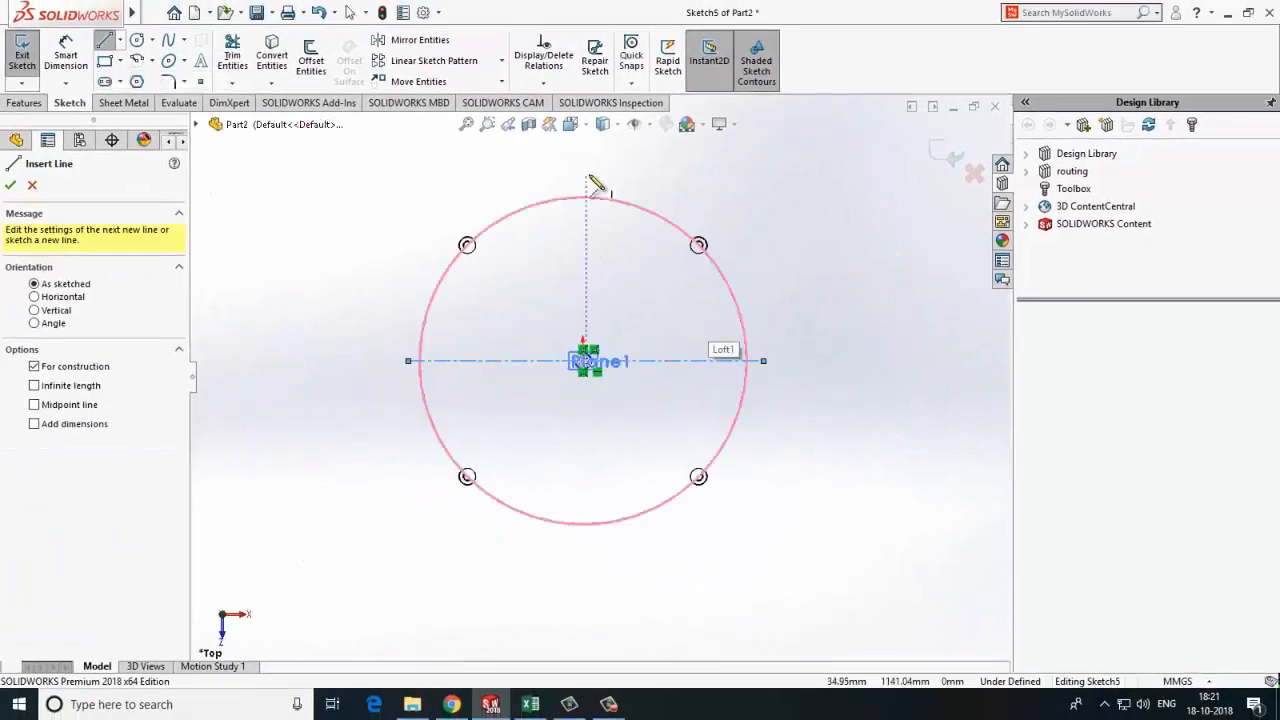
left_click(700, 180)
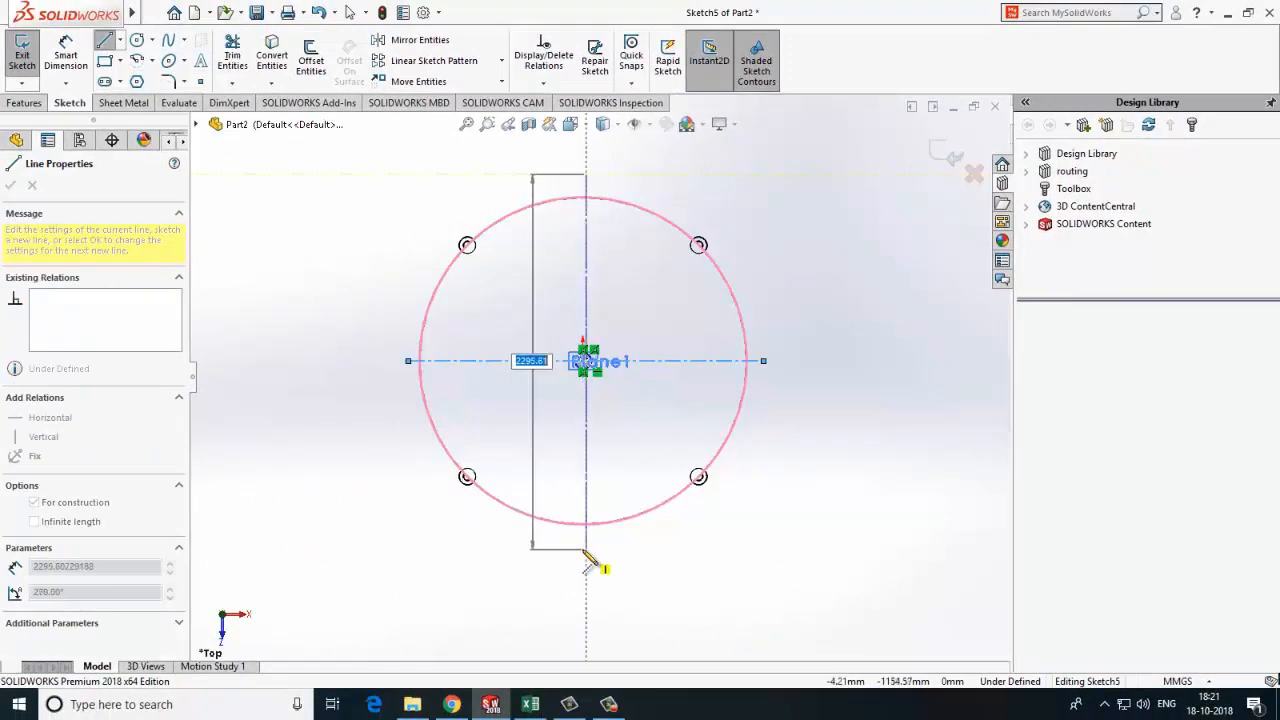
left_click(584, 551)
key("Escape")
scroll(590, 353, "down", 9)
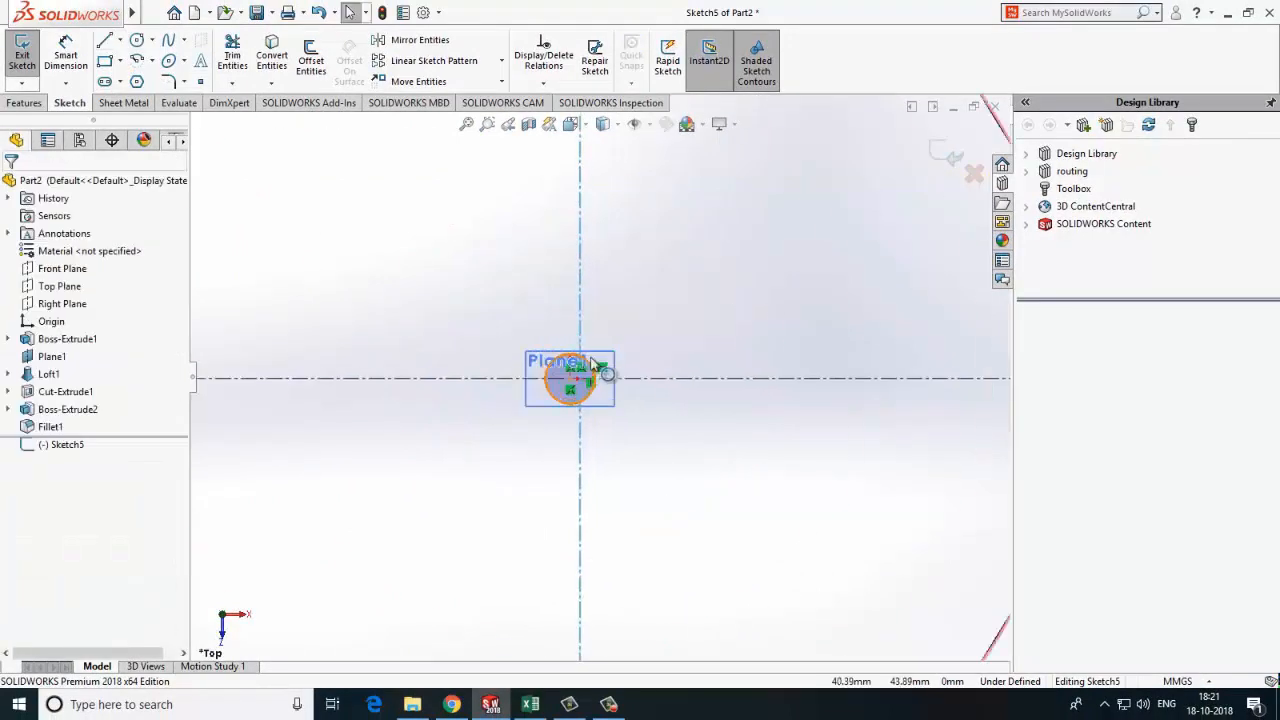
Draw a vertical centerline through the small circle's centre, ending inside the body's circular outline above and below
left_click(120, 42)
left_click(149, 79)
scroll(571, 240, "up", 7)
left_click(585, 218)
left_click(584, 538)
key("Escape")
Draw a slanted centerline from the small circle's centre to the body's circular edge, about 32° above the horizontal centerline
scroll(720, 268, "down", 4)
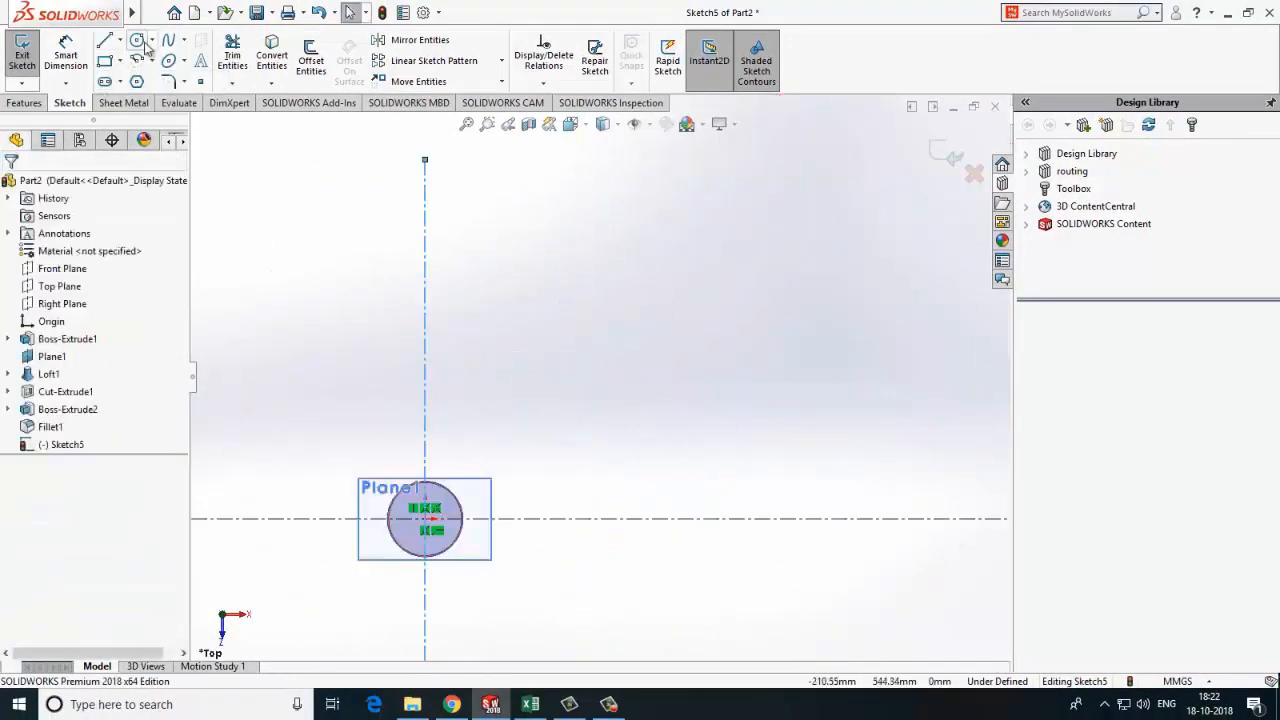
left_click(120, 42)
left_click(149, 79)
left_click(424, 518)
scroll(775, 270, "up", 3)
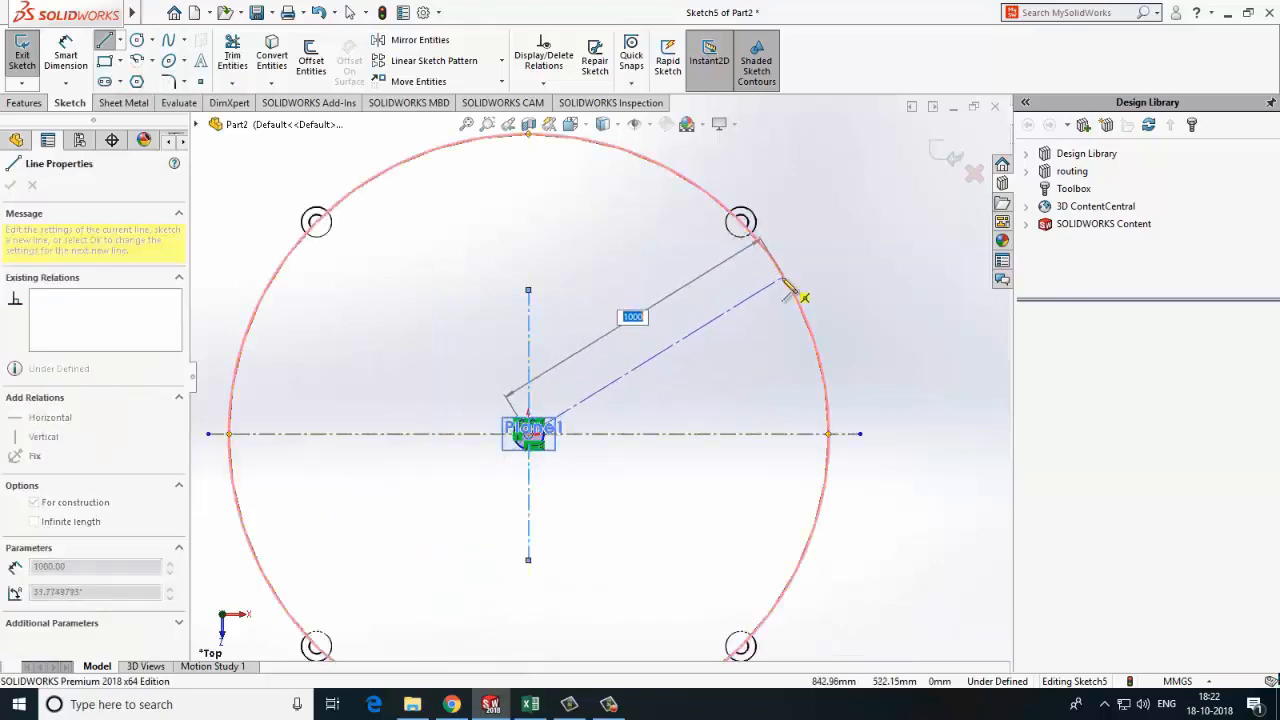
left_click(783, 278)
Dimension the angle between the slanted and horizontal centerlines and set it to 30°
left_click(65, 50)
left_click(642, 366)
left_click(657, 428)
type("30")
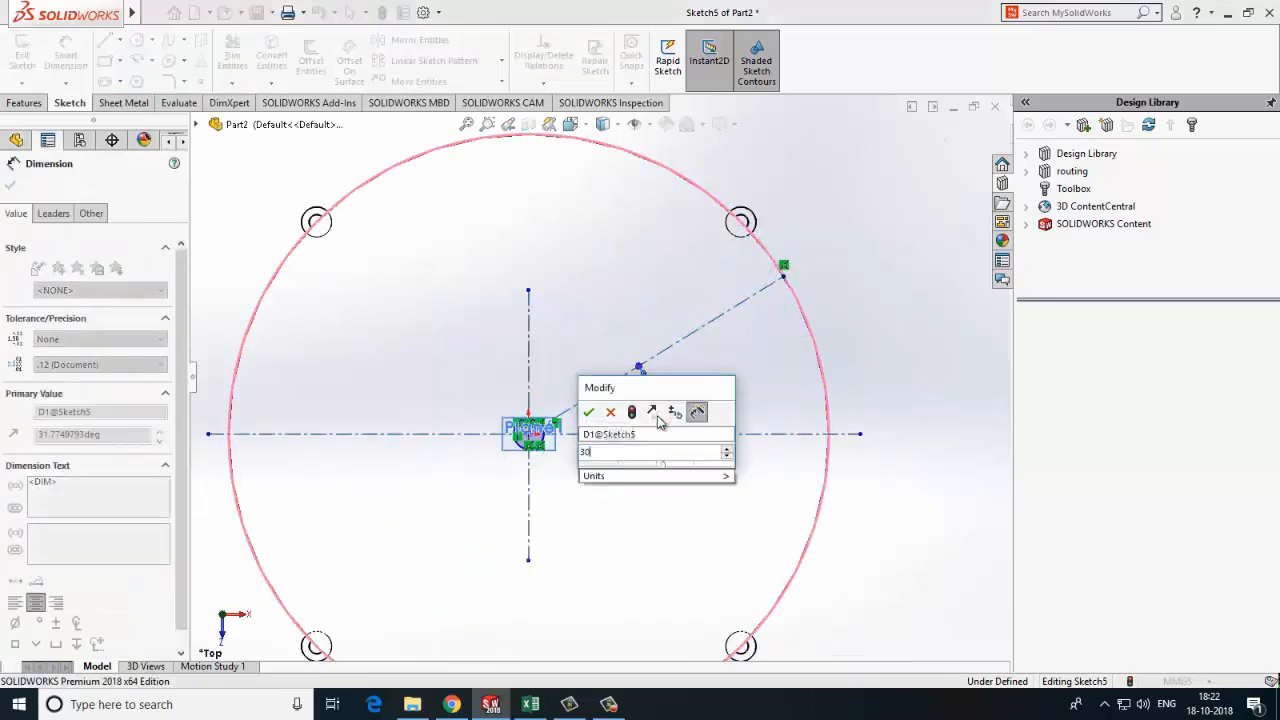
left_click(589, 413)
Draw a circle centred on the 30° centerline and set its diameter to 150 mm
left_click(137, 40)
left_click(694, 339)
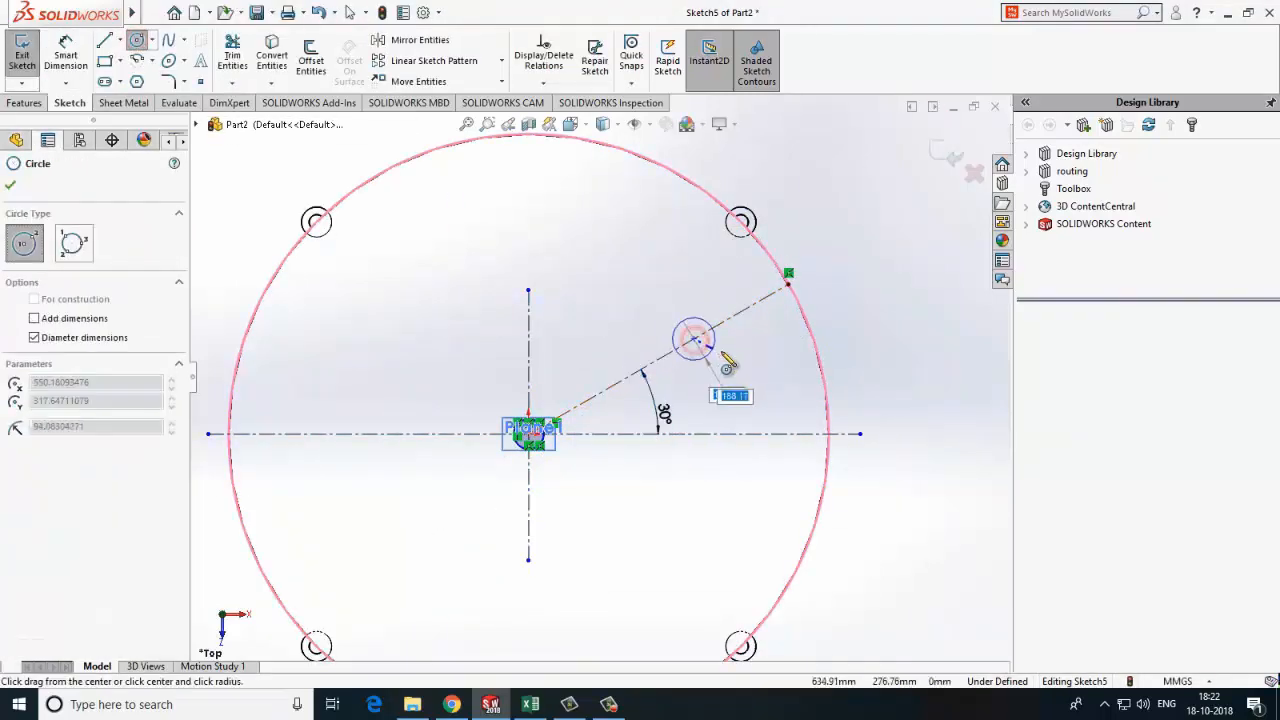
left_click(724, 345)
left_click(66, 55)
left_click(851, 355)
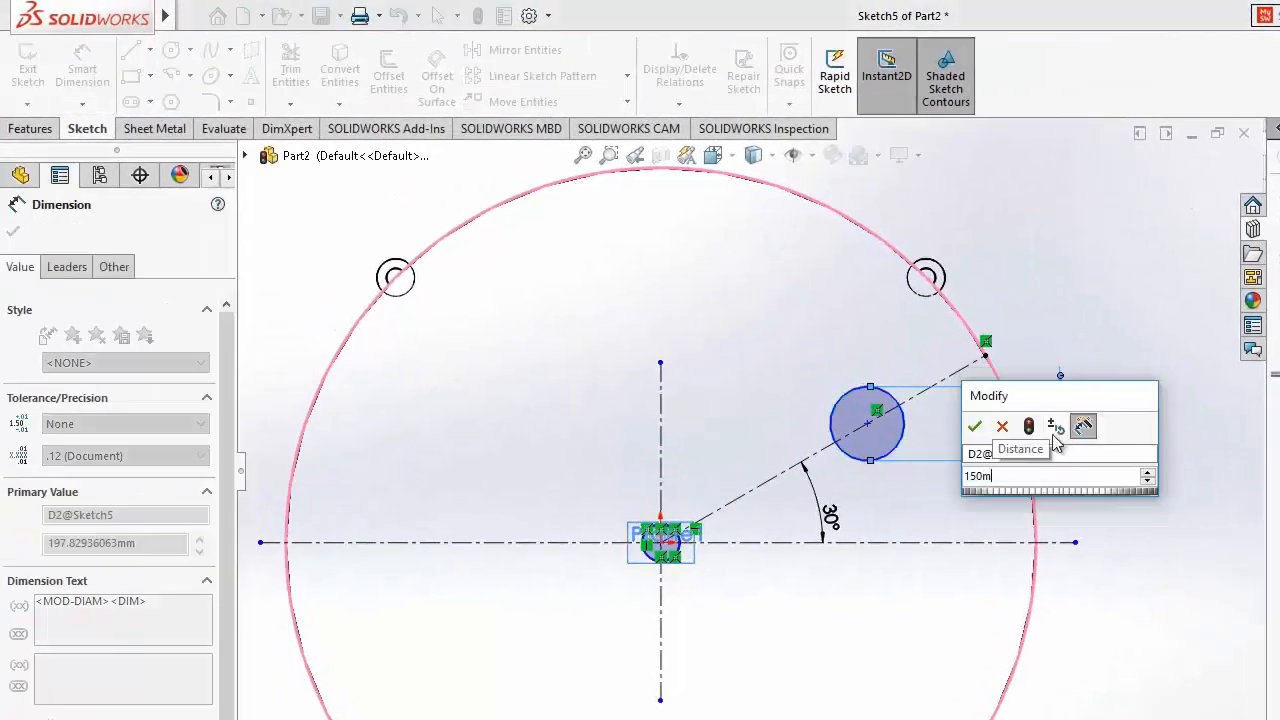
left_click(975, 426)
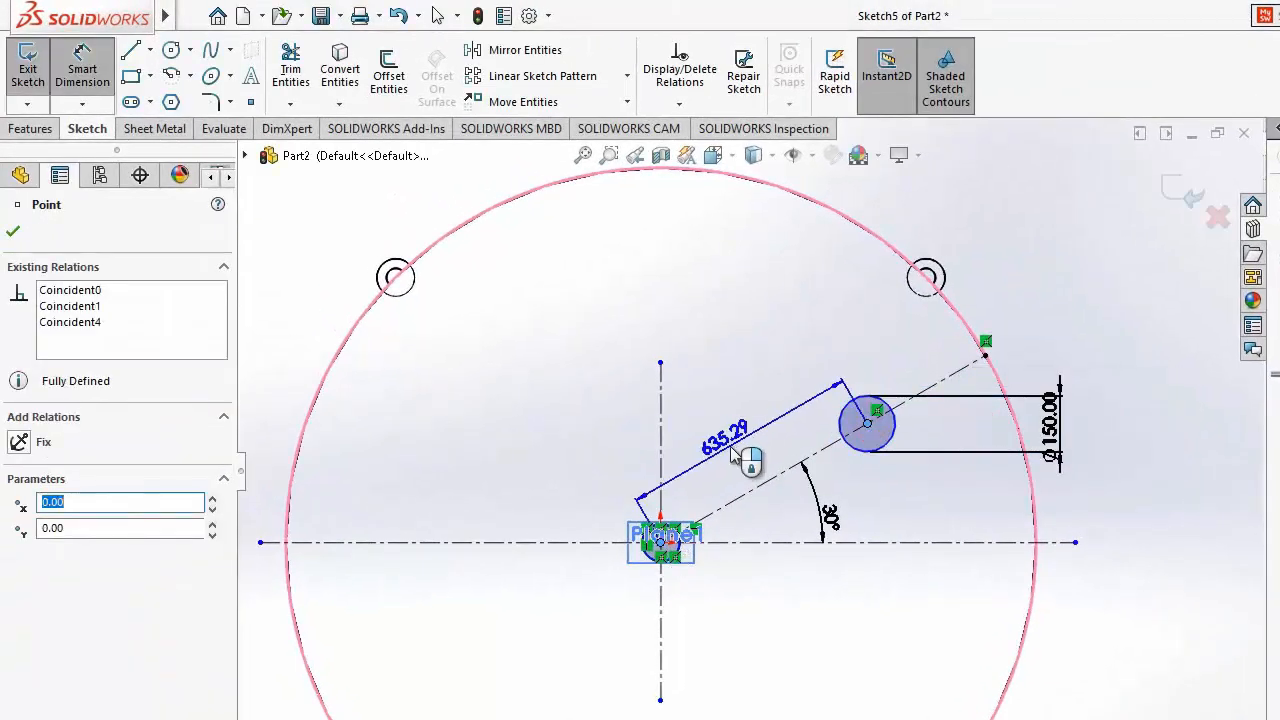
Dimension the 150 mm circle's centre 700 mm from the small central circle's centre
double_click(734, 452)
type("700")
key("Return")
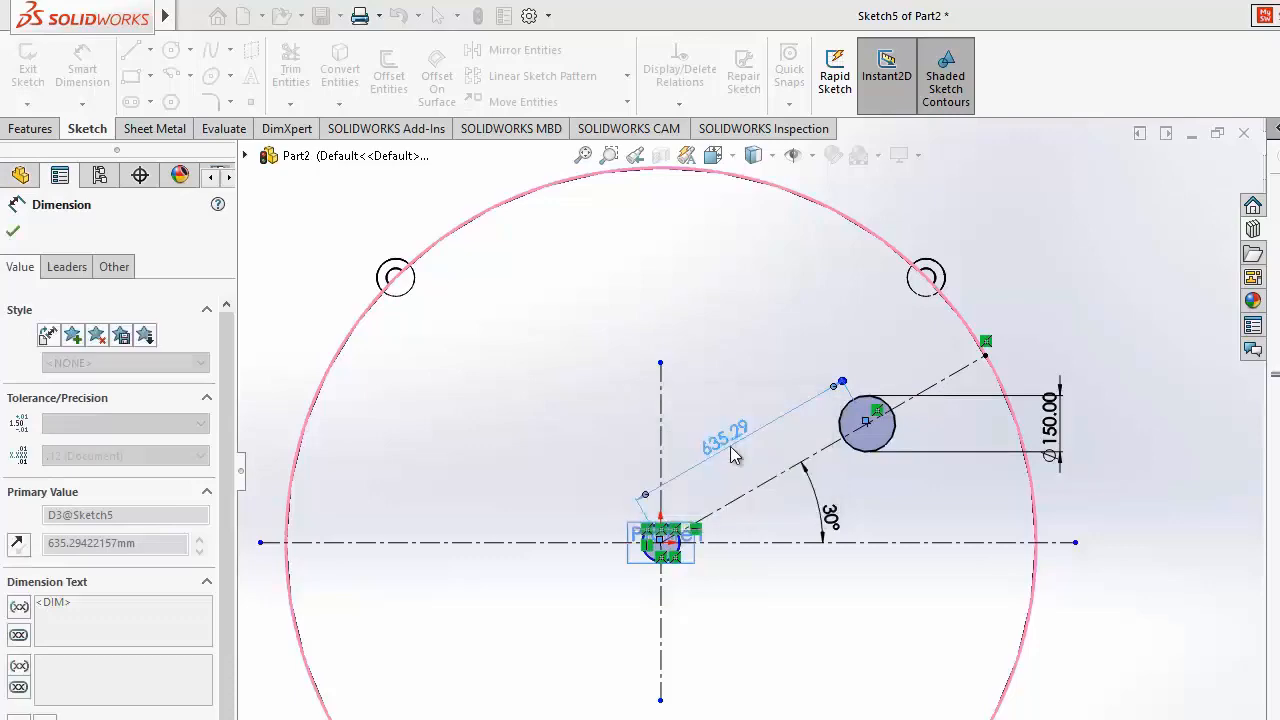
key("Escape")
Extrude the two sketched circles downward as bosses with the Up To Next end condition
left_click(30, 126)
left_click(37, 72)
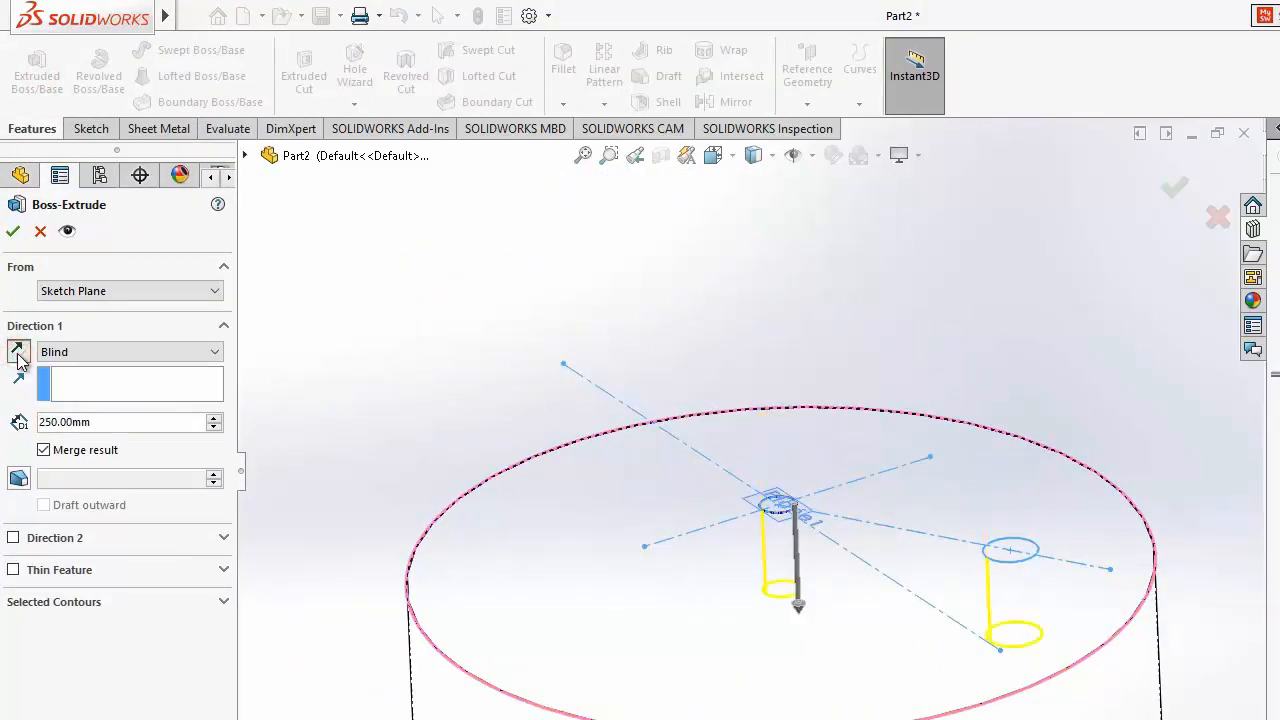
left_click(18, 354)
left_click(130, 351)
left_click(60, 391)
left_click(13, 231)
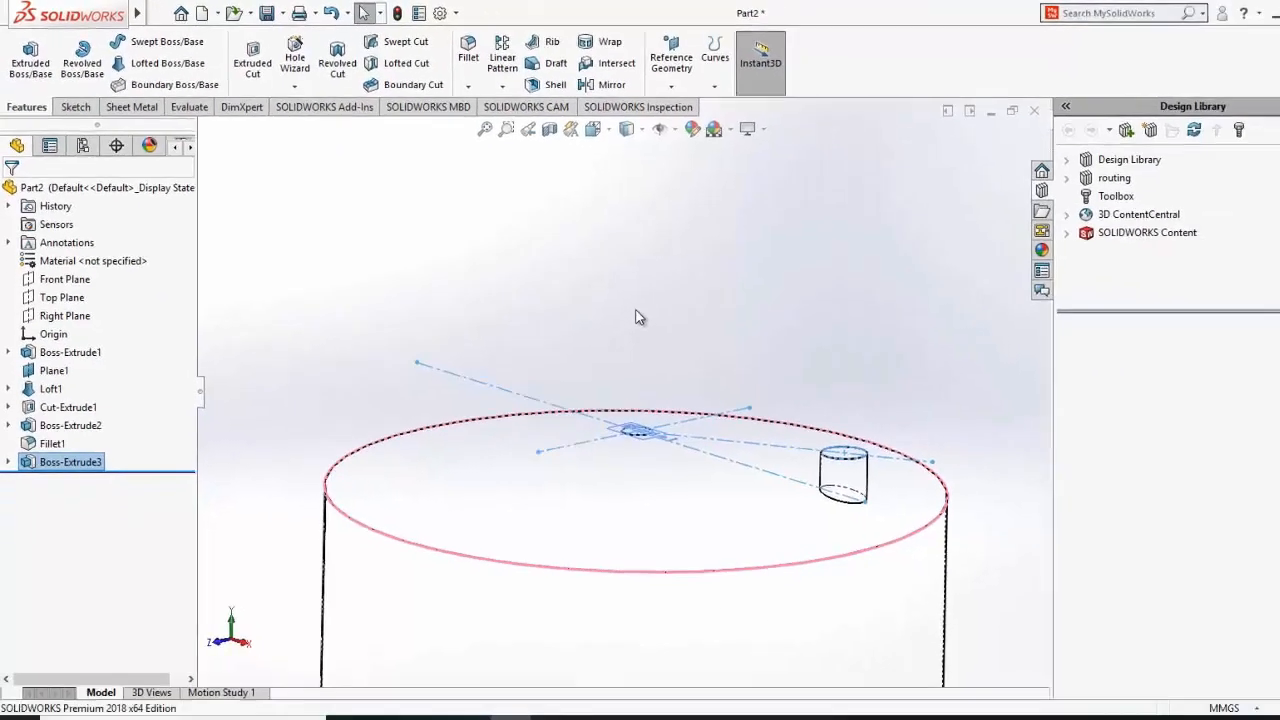
Edit the sketch of Boss-Extrude3, delete the 150 mm circle on the 30° centerline and exit the sketch
middle_click_drag(769, 381, 773, 450)
scroll(771, 562, "up", 3)
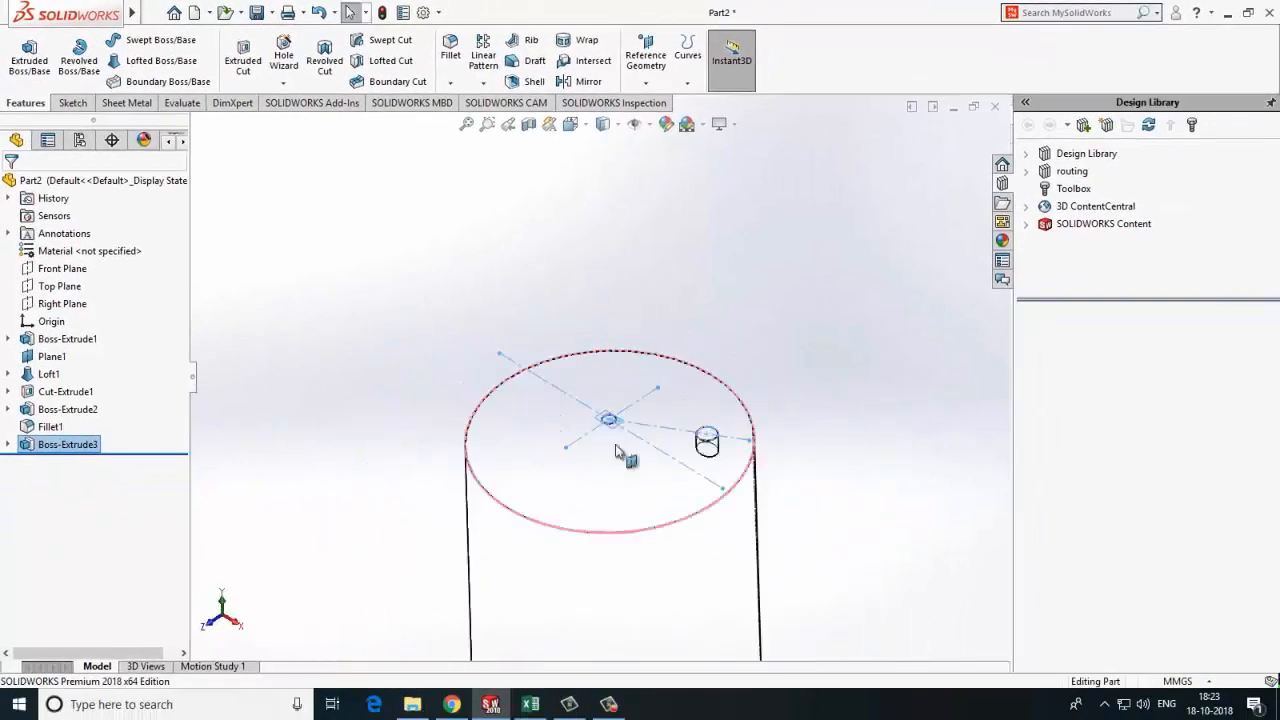
scroll(773, 562, "down", 6)
left_click(8, 444)
left_click(80, 463)
left_click(94, 420)
scroll(631, 432, "up", 3)
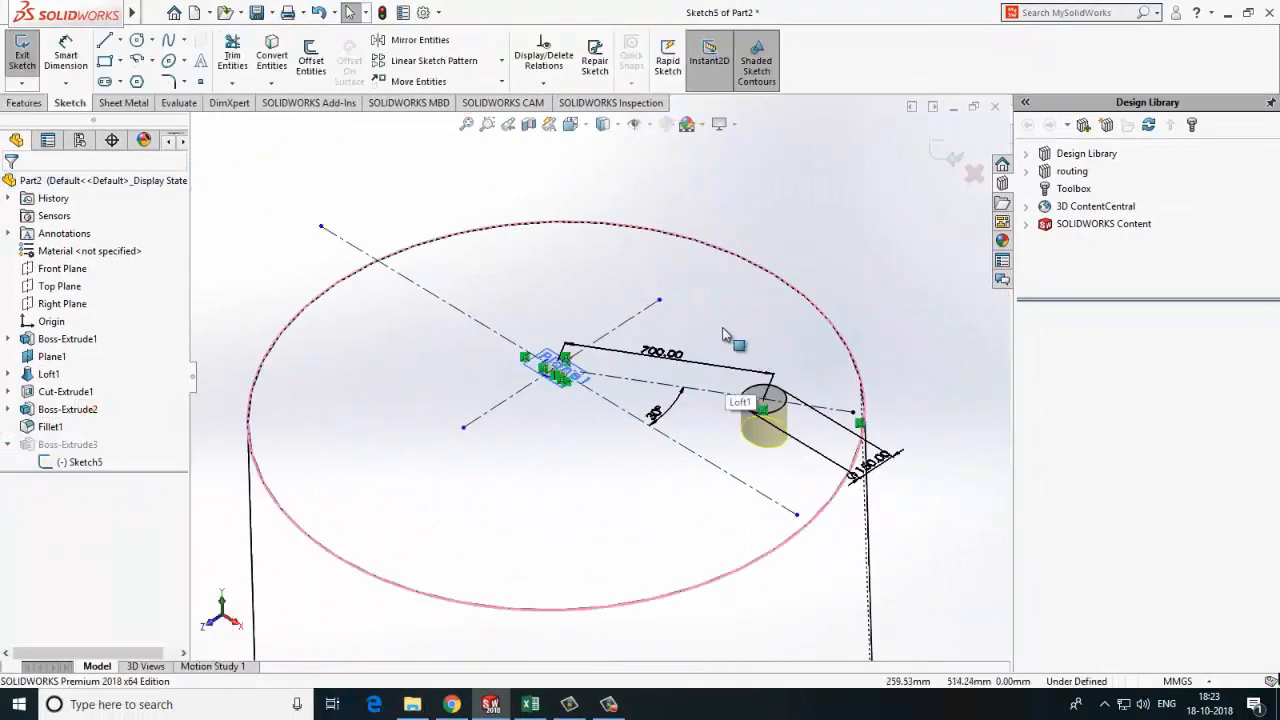
left_click(783, 411)
key("Delete")
left_click(546, 354)
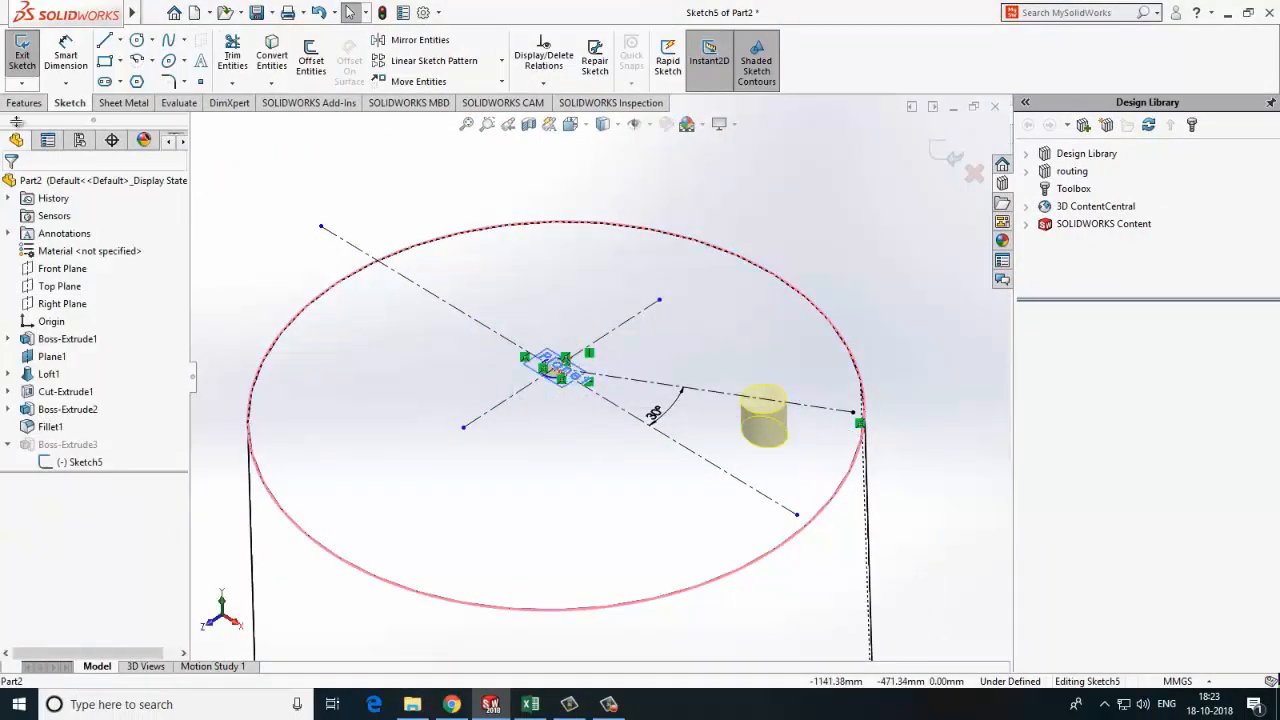
left_click(22, 52)
Edit Boss-Extrude3 to use a Blind end condition with a depth of 50 mm
left_click(76, 444)
left_click(92, 406)
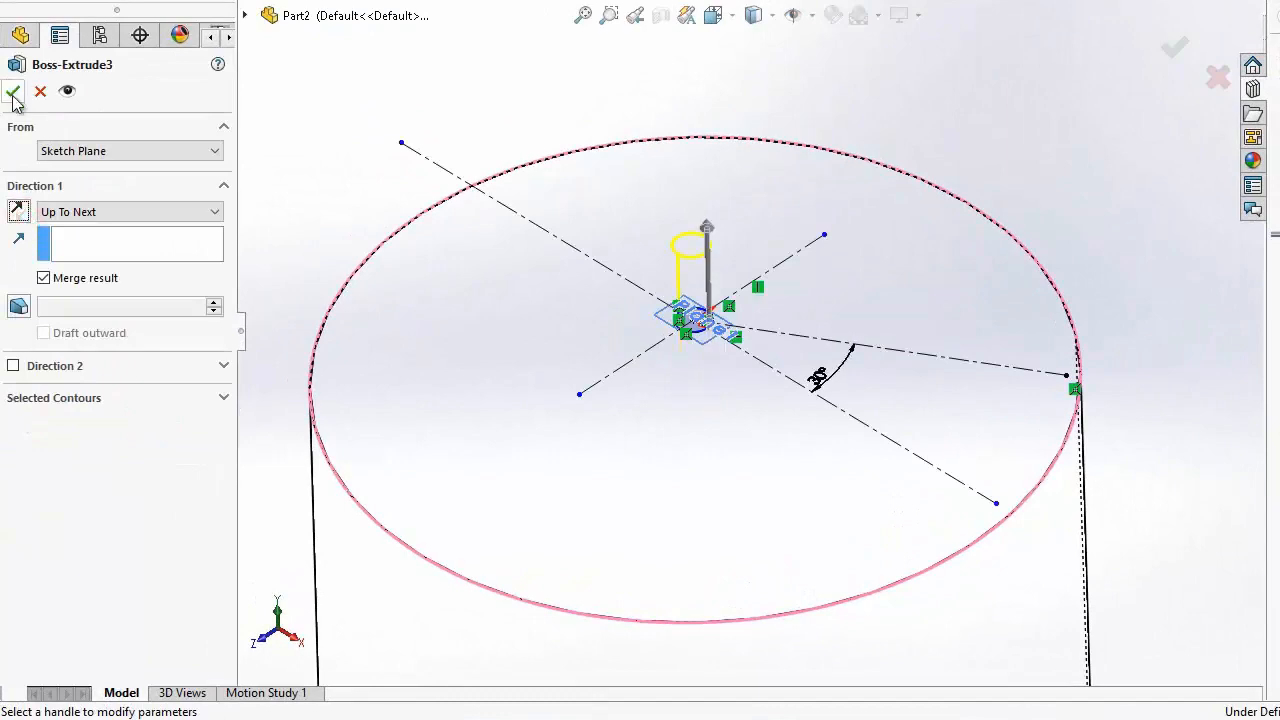
left_click(94, 211)
left_click(60, 221)
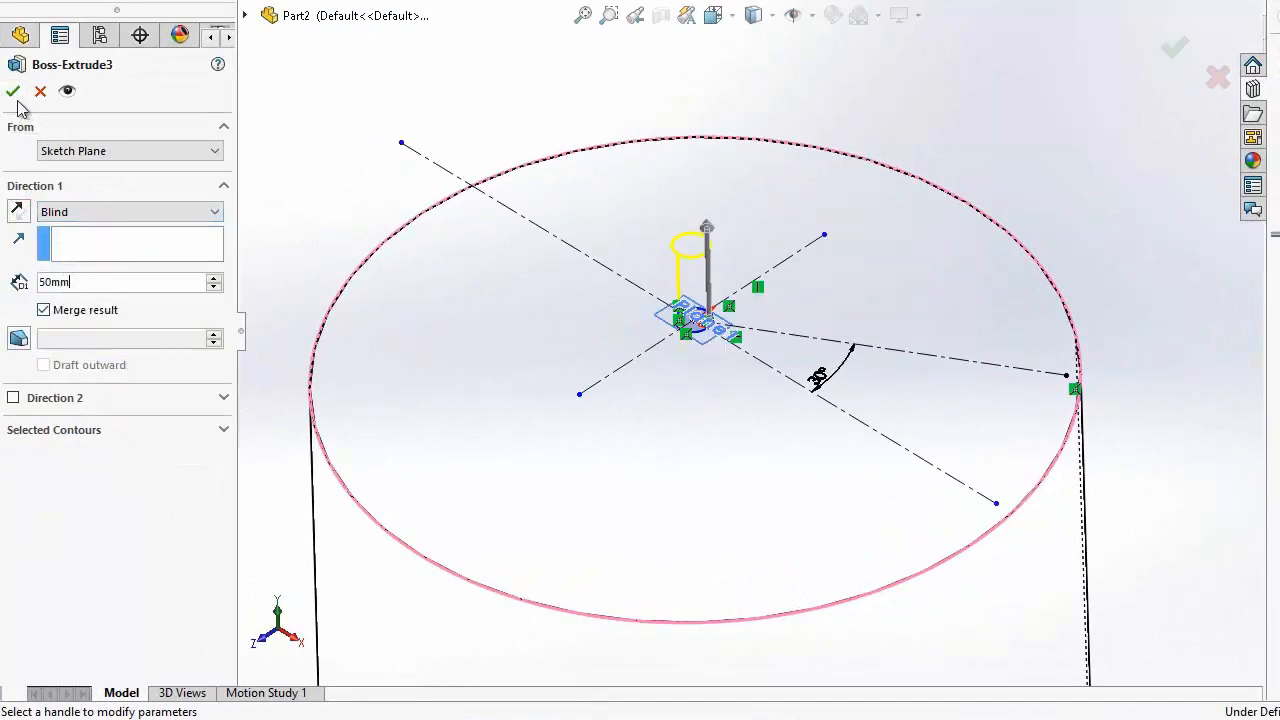
left_click(15, 95)
Start a new sketch on Plane1 and view it from the top
middle_click_drag(700, 370, 577, 426)
scroll(577, 430, "down", 5)
left_click(609, 344)
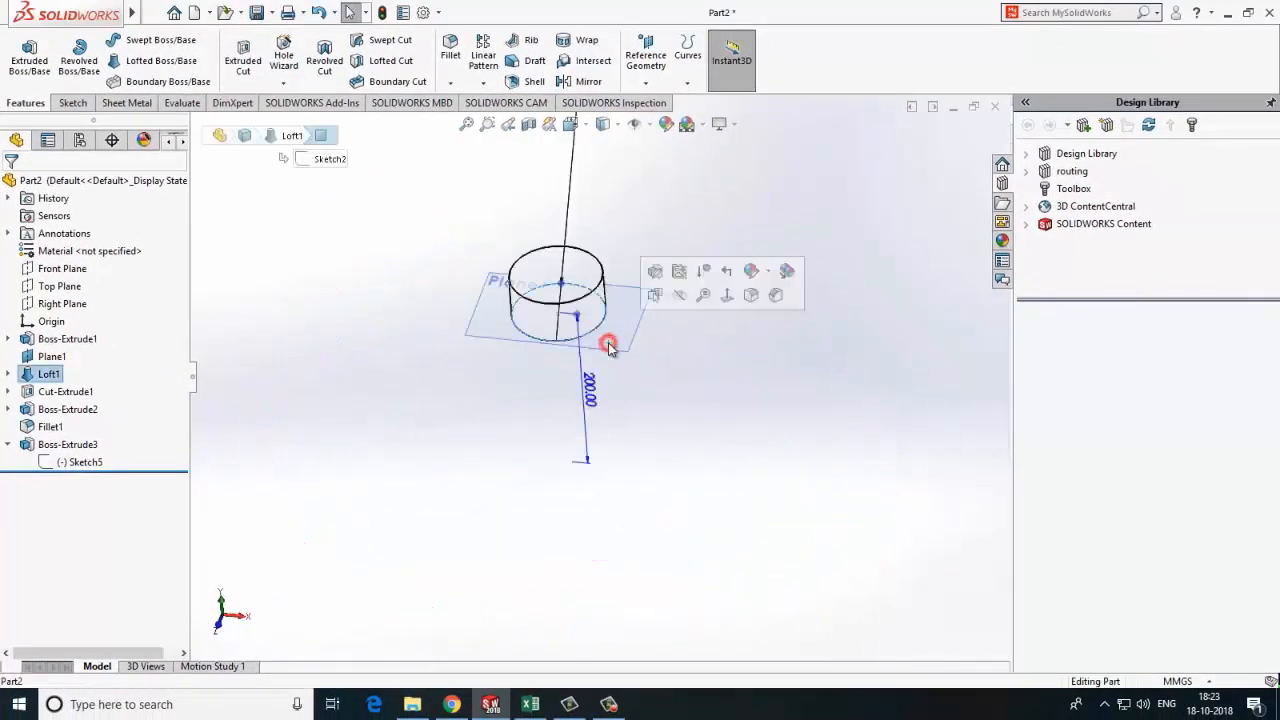
left_click(609, 345)
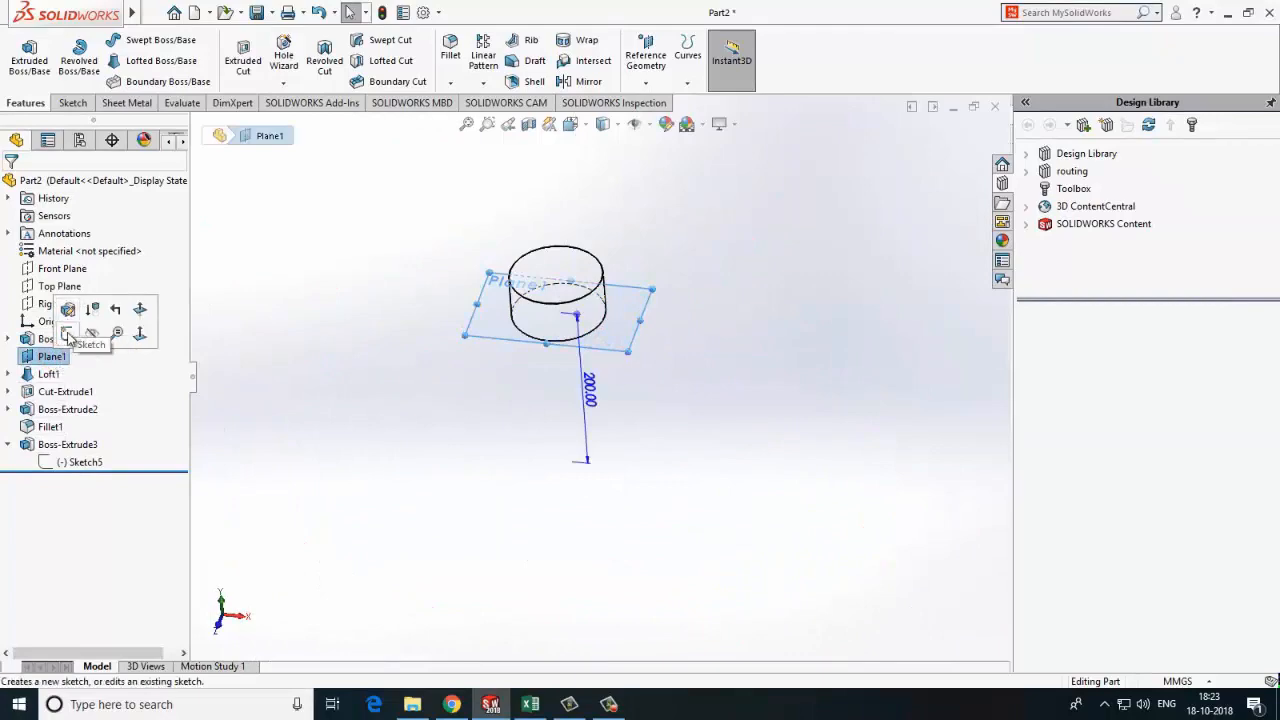
left_click(68, 338)
left_click(586, 125)
left_click(595, 169)
Draw a horizontal centerline about 1068 mm long through the small central circle's centre
left_click(120, 40)
left_click(127, 81)
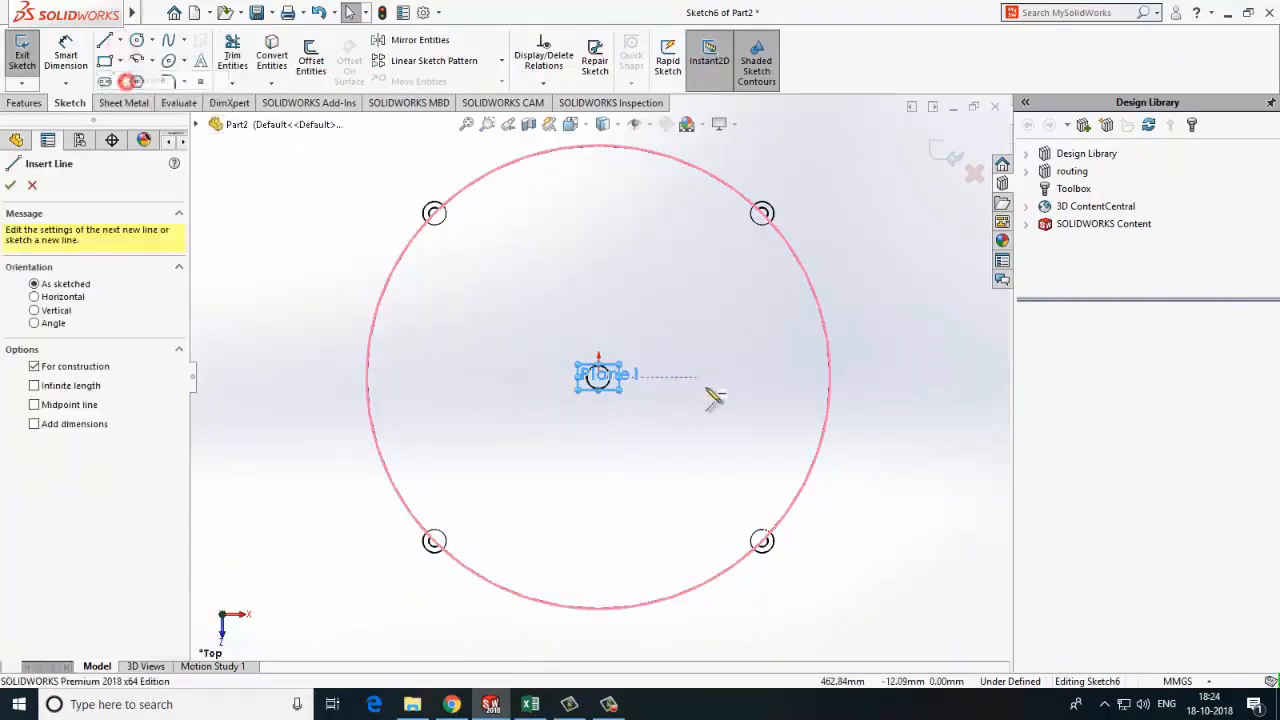
scroll(710, 390, "down", 2)
left_click(361, 370)
left_click(721, 370)
key("Escape")
Try to draw a vertical centerline about 790 mm long across the small circle near its centre
left_click(120, 40)
left_click(127, 81)
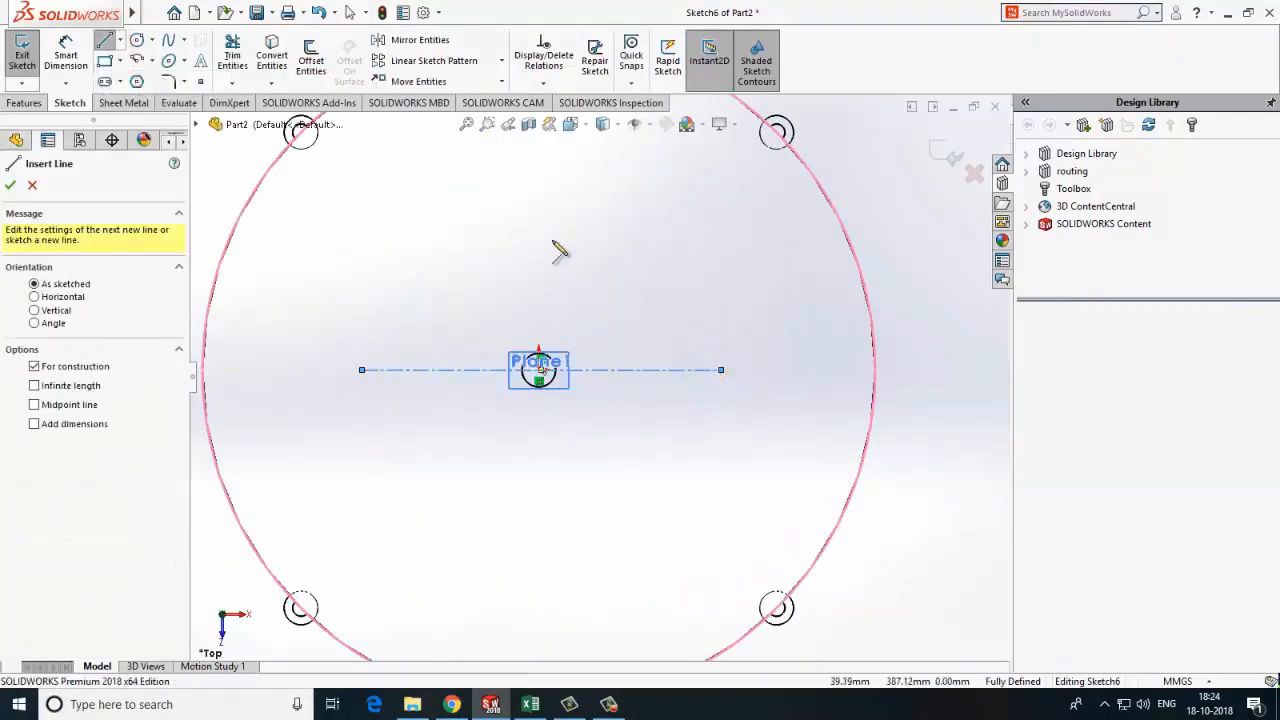
left_click(541, 237)
key("Escape")
left_click(120, 41)
left_click(137, 82)
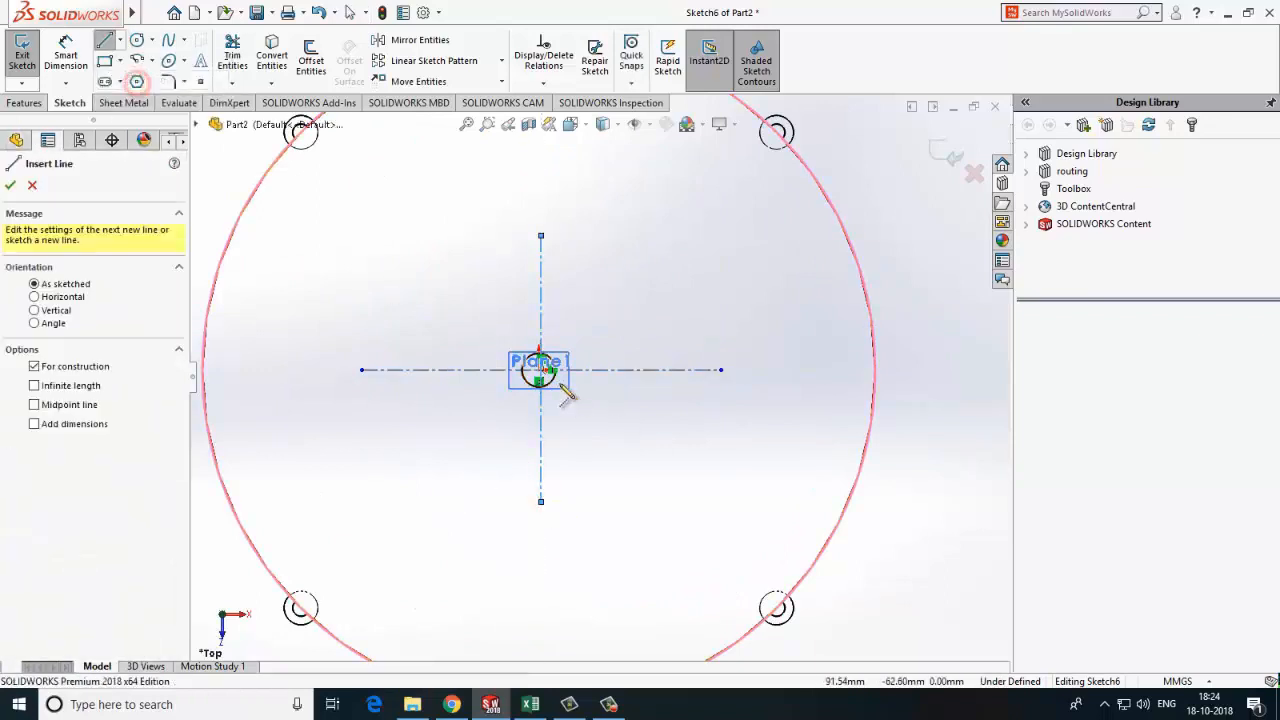
scroll(541, 370, "down", 9)
key("Escape")
left_click(580, 537)
key("Delete")
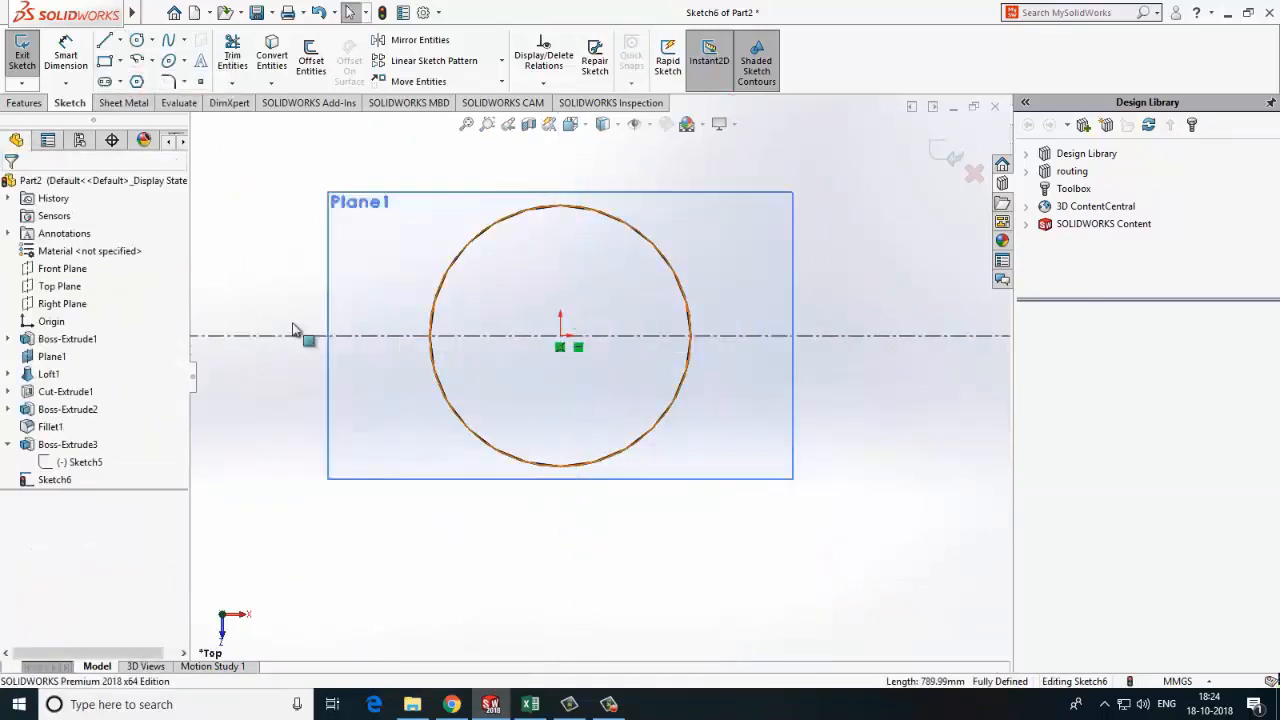
Hide Plane1 and draw a vertical centerline through the small circle's centre, extending above and below it
right_click(48, 373)
left_click(84, 336)
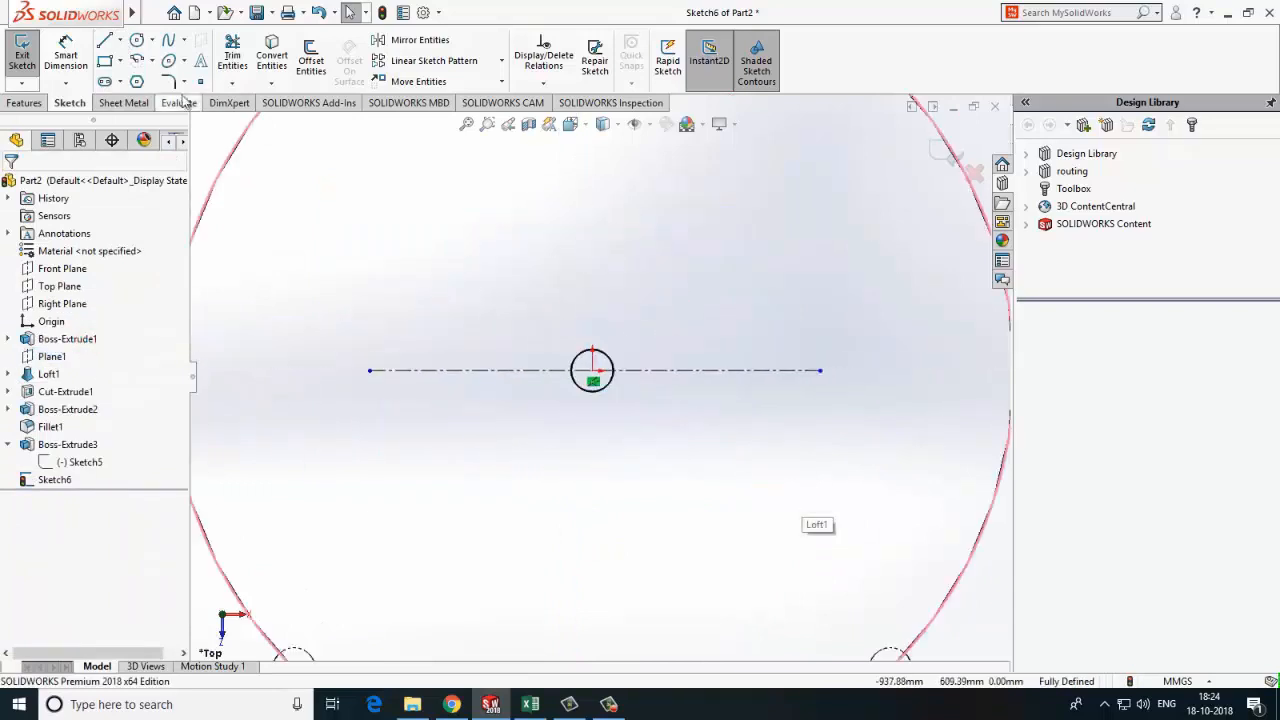
left_click(140, 80)
left_click(592, 250)
left_click(592, 579)
key("Escape")
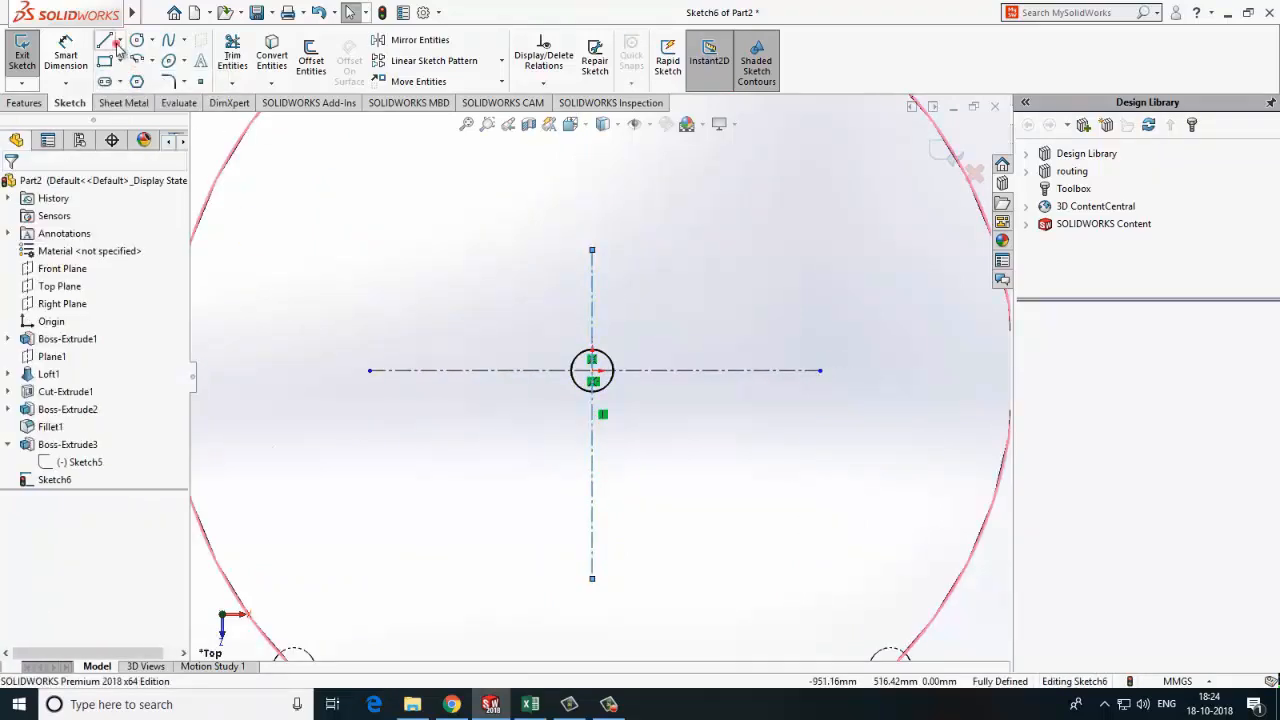
Draw a slanted centerline from the small circle's centre up and right to the body's circular edge
left_click(120, 41)
left_click(137, 81)
left_click(592, 370)
scroll(596, 365, "up", 3)
left_click(794, 232)
Set the angle between the upper slanted centerline and the horizontal centerline to 30°
left_click(65, 54)
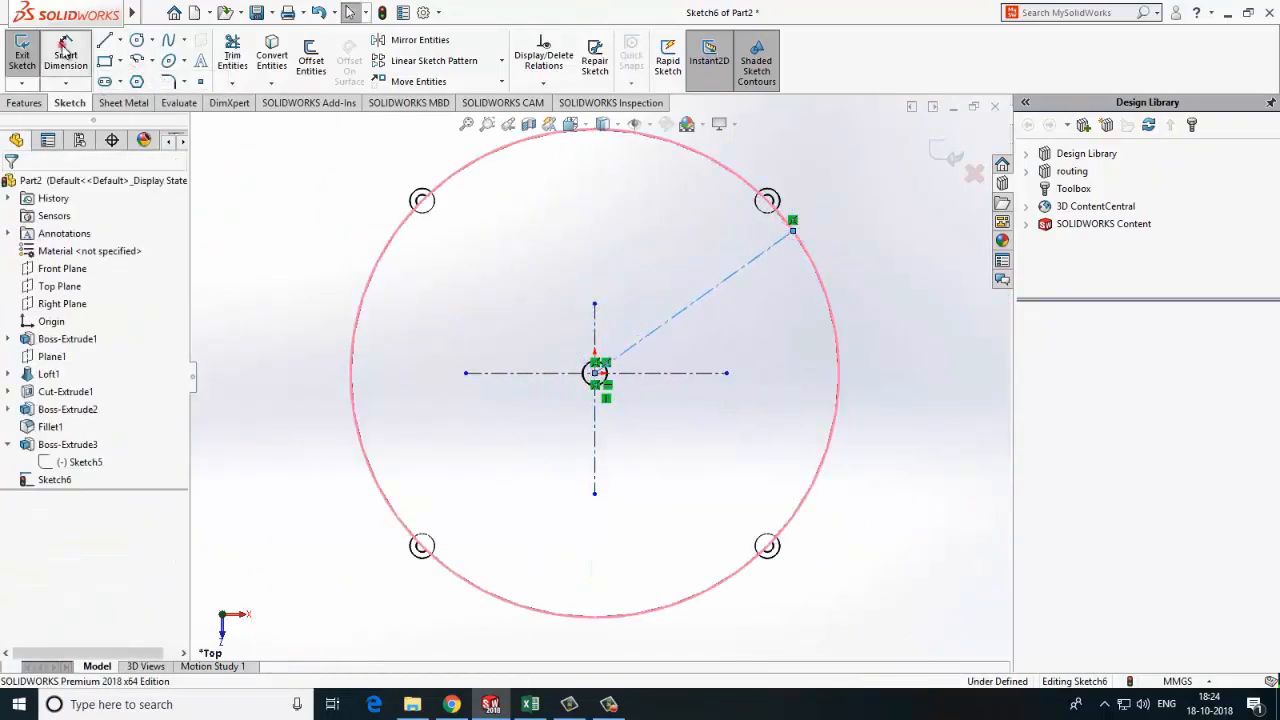
left_click(671, 318)
left_click(688, 373)
left_click(888, 337)
type("30m")
key("Return")
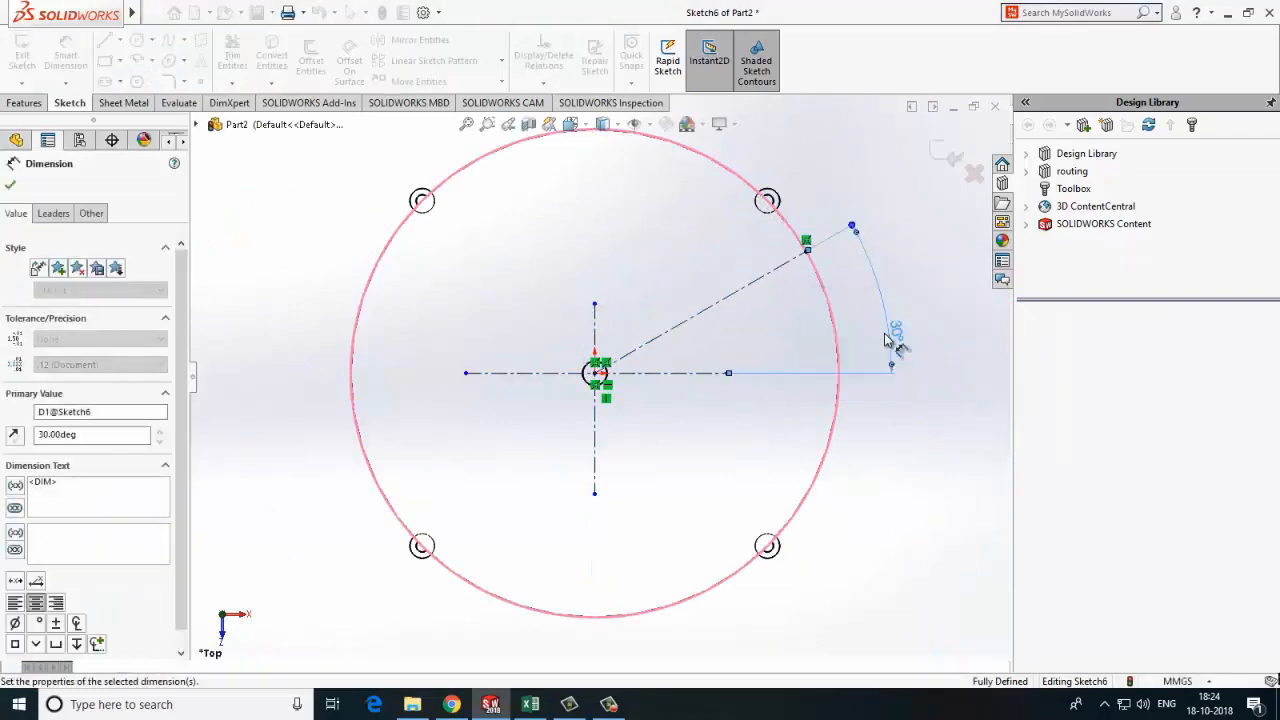
Draw a second slanted centerline from the centre down to the body's edge and set it 60° below the horizontal centerline
left_click(120, 41)
left_click(137, 81)
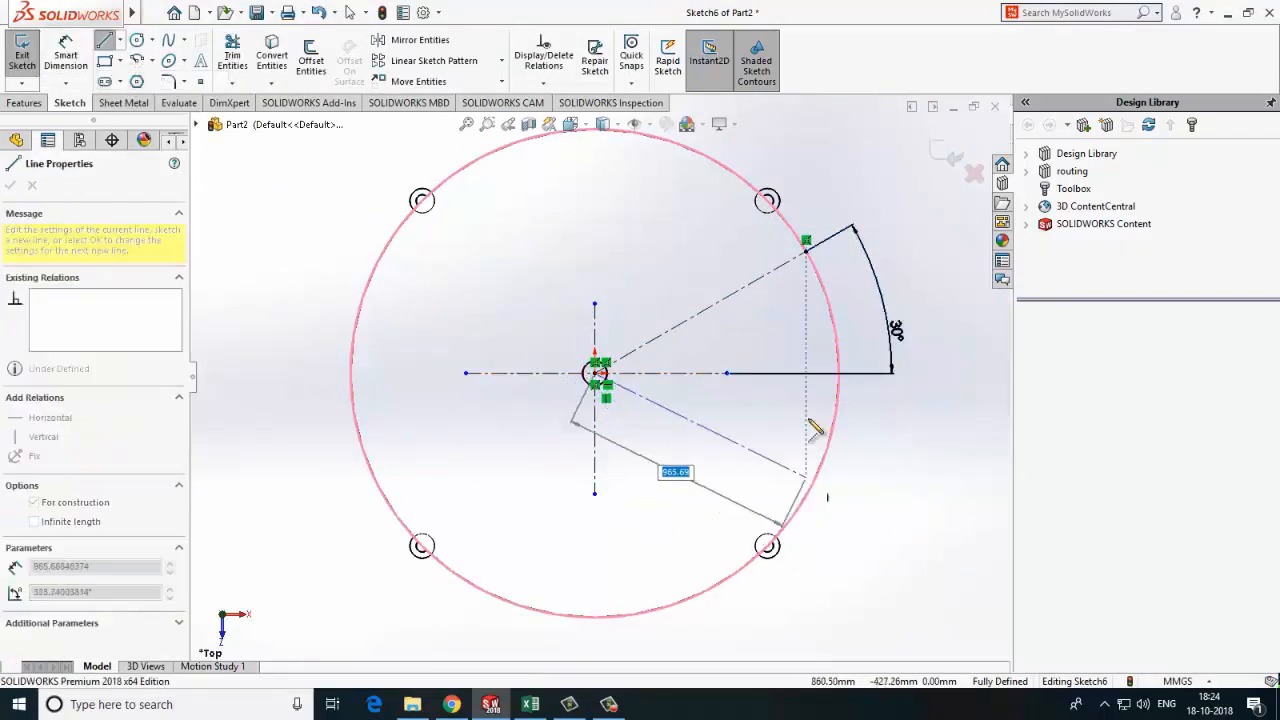
left_click(65, 55)
left_click(674, 374)
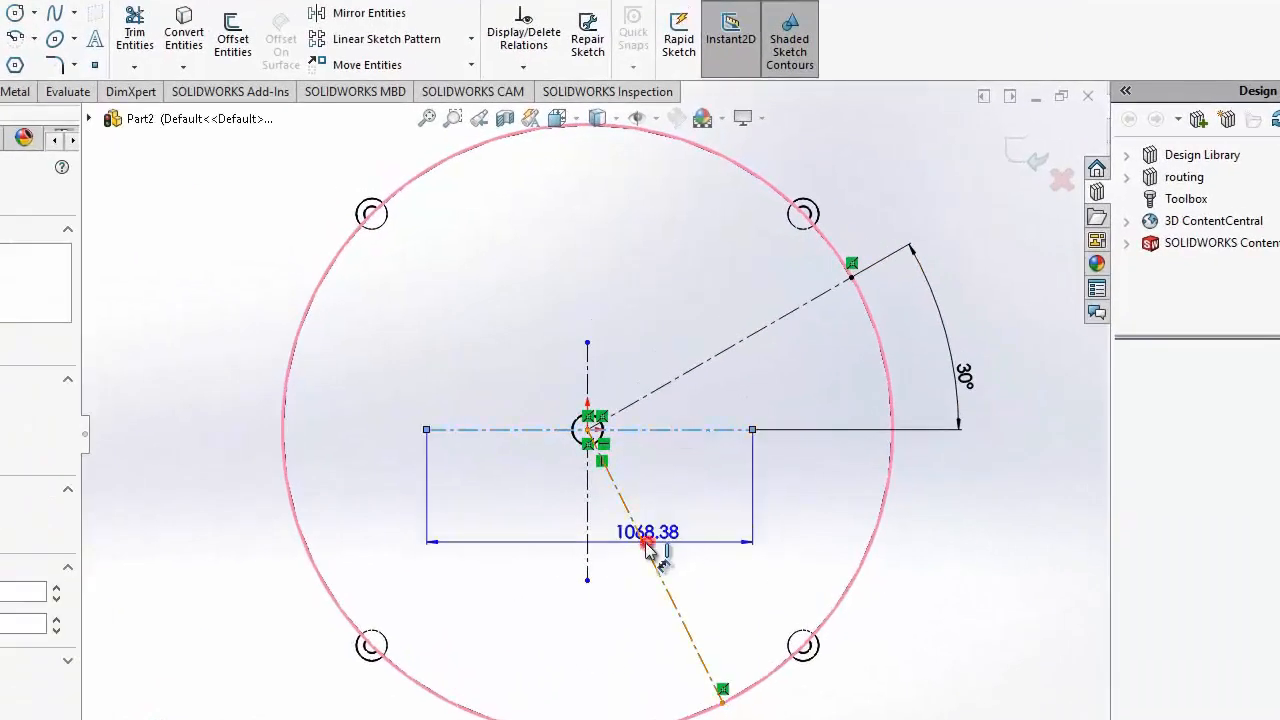
left_click(645, 470)
left_click(673, 439)
type("60")
key("Return")
Draw a circle centred on the 30° centerline and set its diameter to 100 mm
left_click(137, 40)
left_click(761, 277)
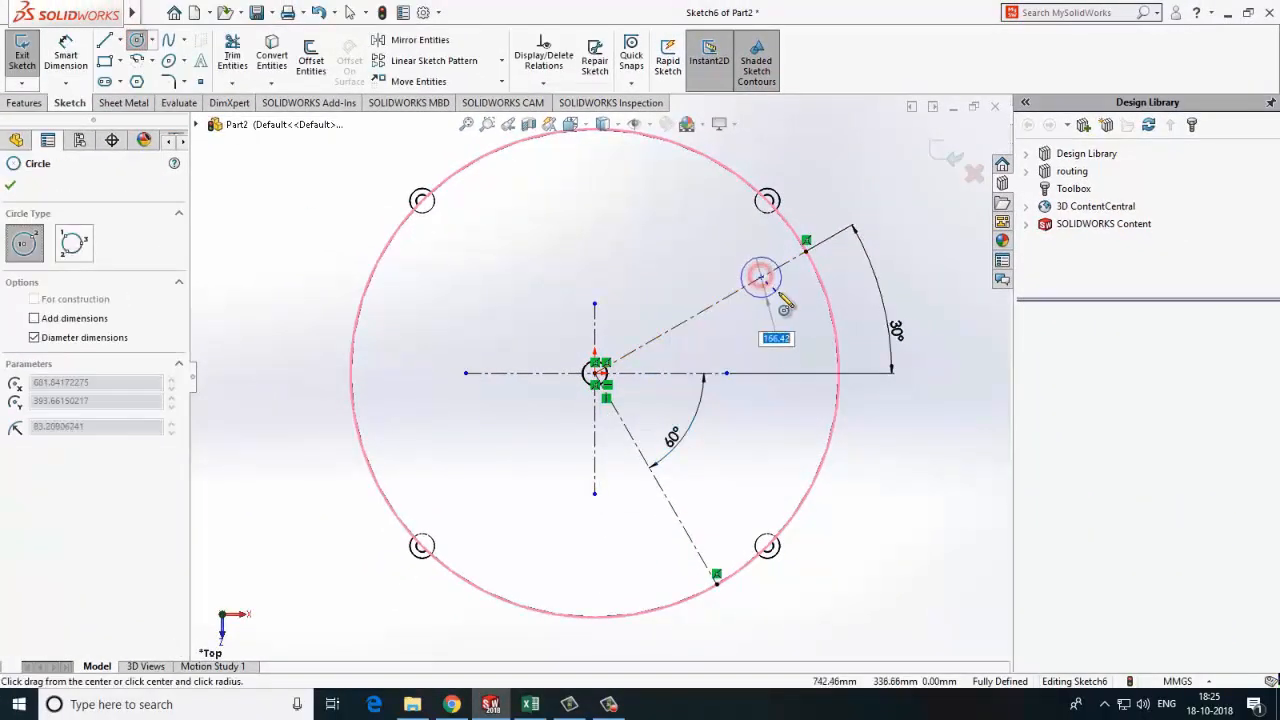
left_click(778, 295)
left_click(65, 55)
left_click(759, 255)
left_click(829, 207)
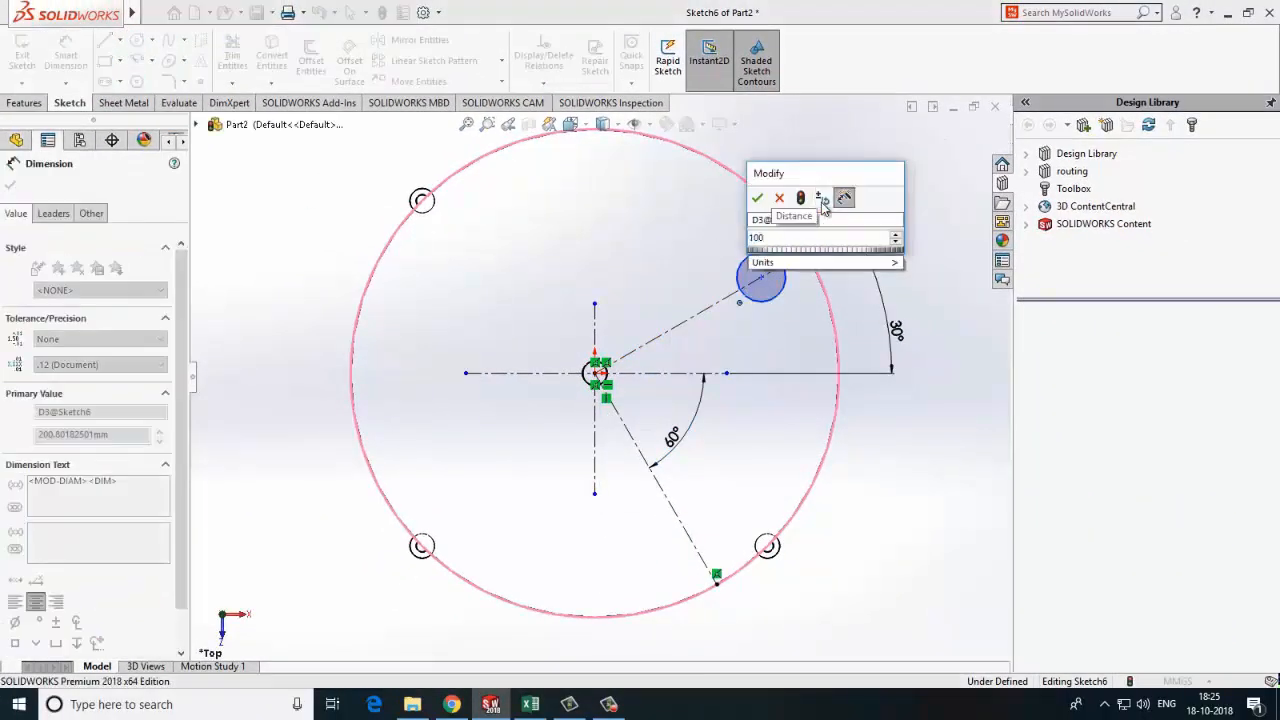
key("Return")
Draw a circle centred on the 60° centerline and set its diameter to 75 mm
left_click(137, 40)
left_click(680, 519)
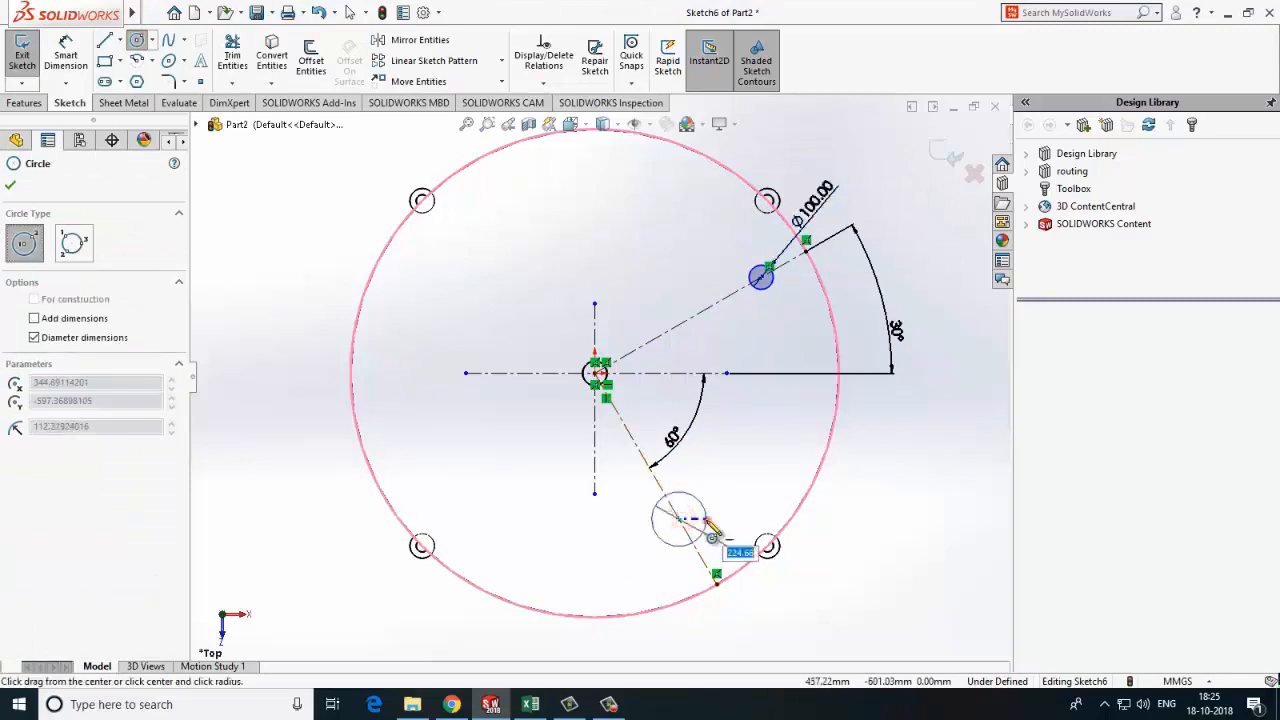
left_click(707, 519)
left_click(65, 55)
left_click(704, 530)
left_click(831, 523)
type("75mm")
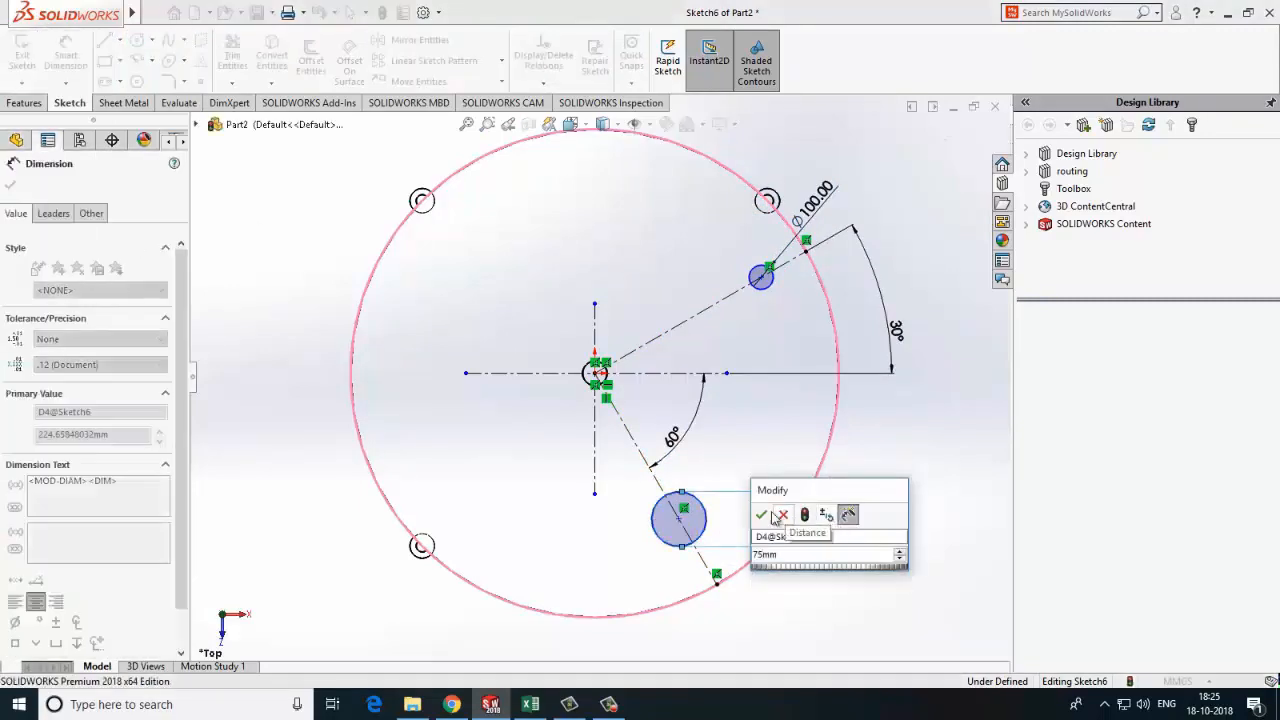
type("5.00mm")
left_click(762, 514)
Dimension the 100 mm circle's centre 800 mm from the small central circle's centre
left_click(761, 280)
left_click(595, 373)
left_click(659, 308)
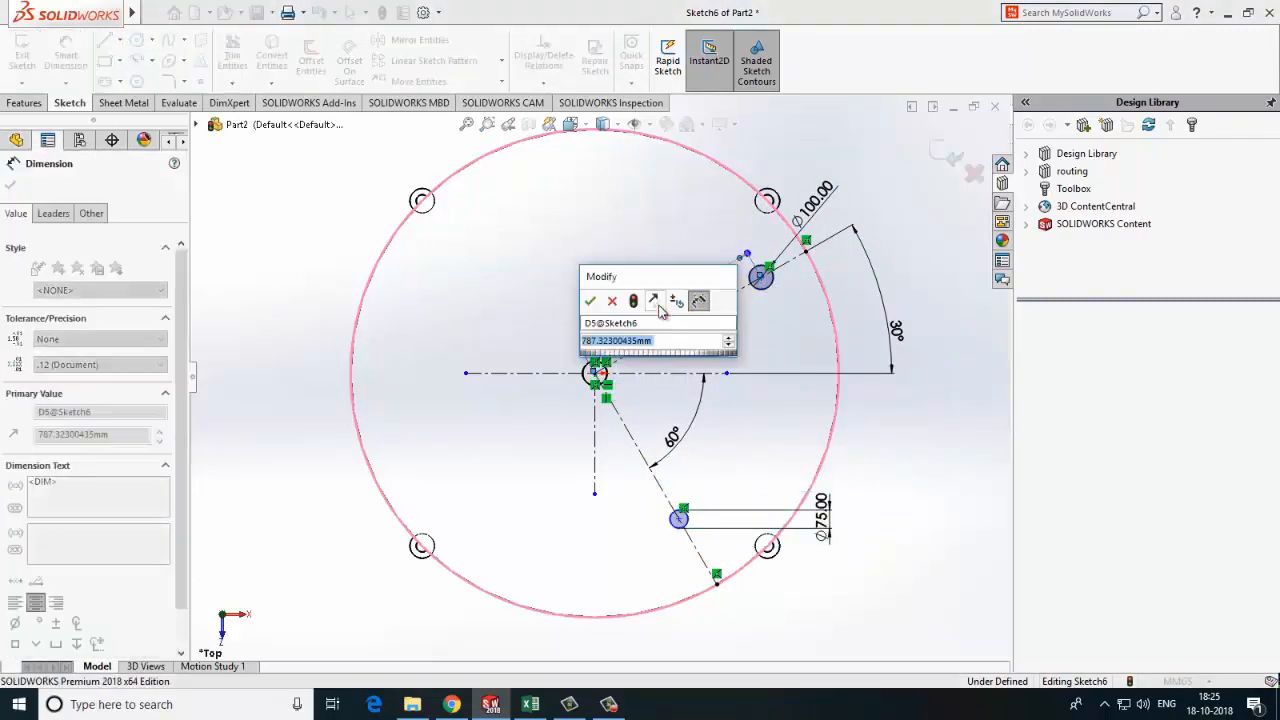
left_click(592, 302)
Dimension the 75 mm circle's centre 500 mm from the small central circle's centre
left_click(679, 518)
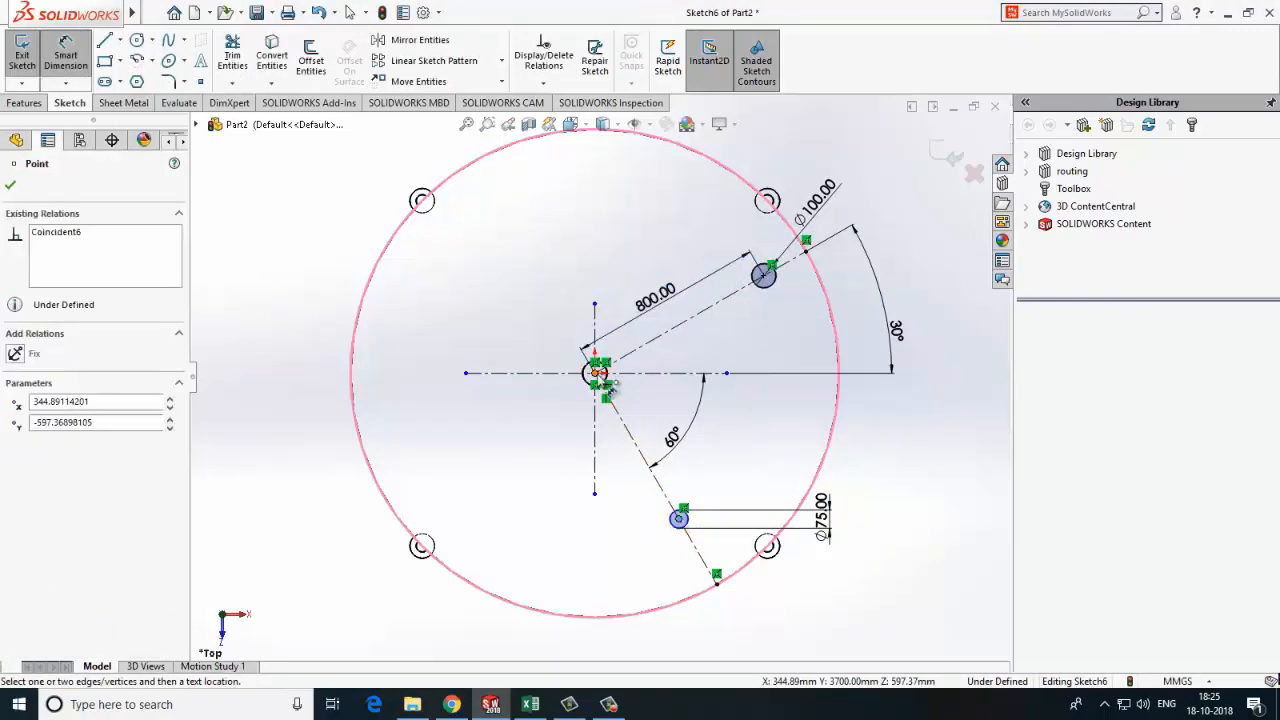
left_click(595, 373)
left_click(618, 472)
type("500m")
left_click(548, 463)
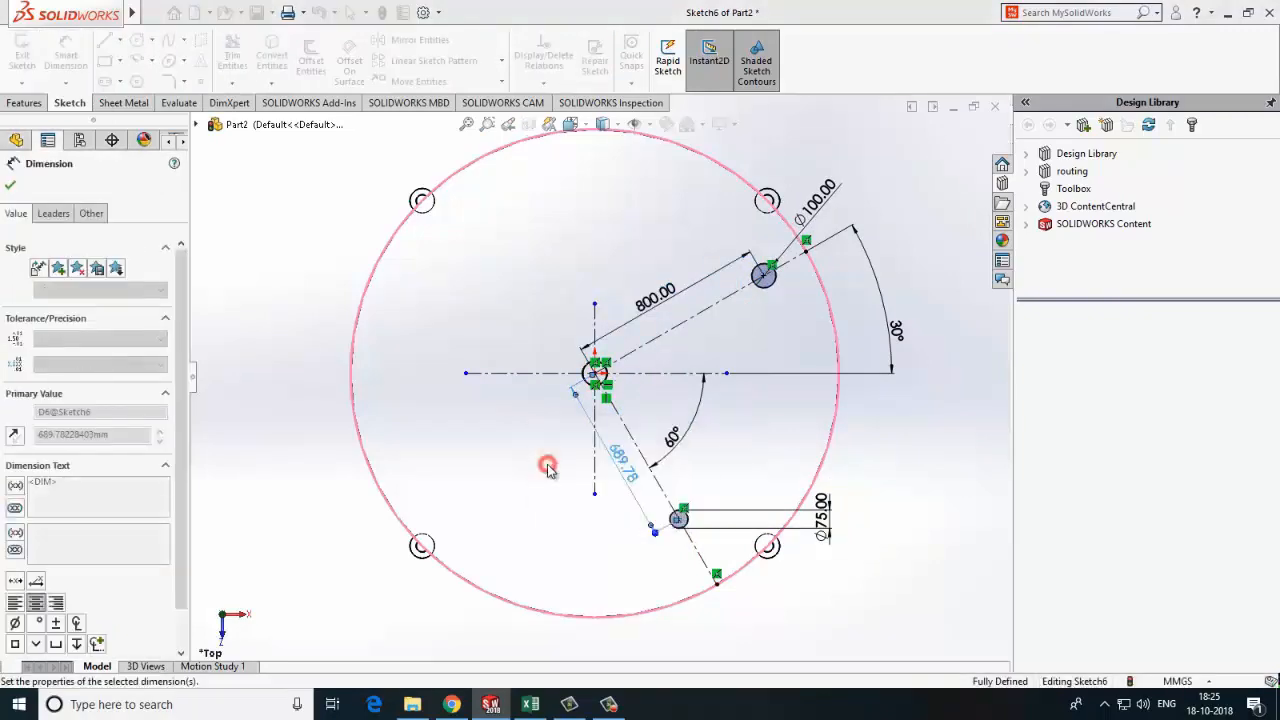
Extrude the 100 mm and 75 mm circles down to the conical top with the Up To Next end condition
left_click(24, 103)
left_click(29, 55)
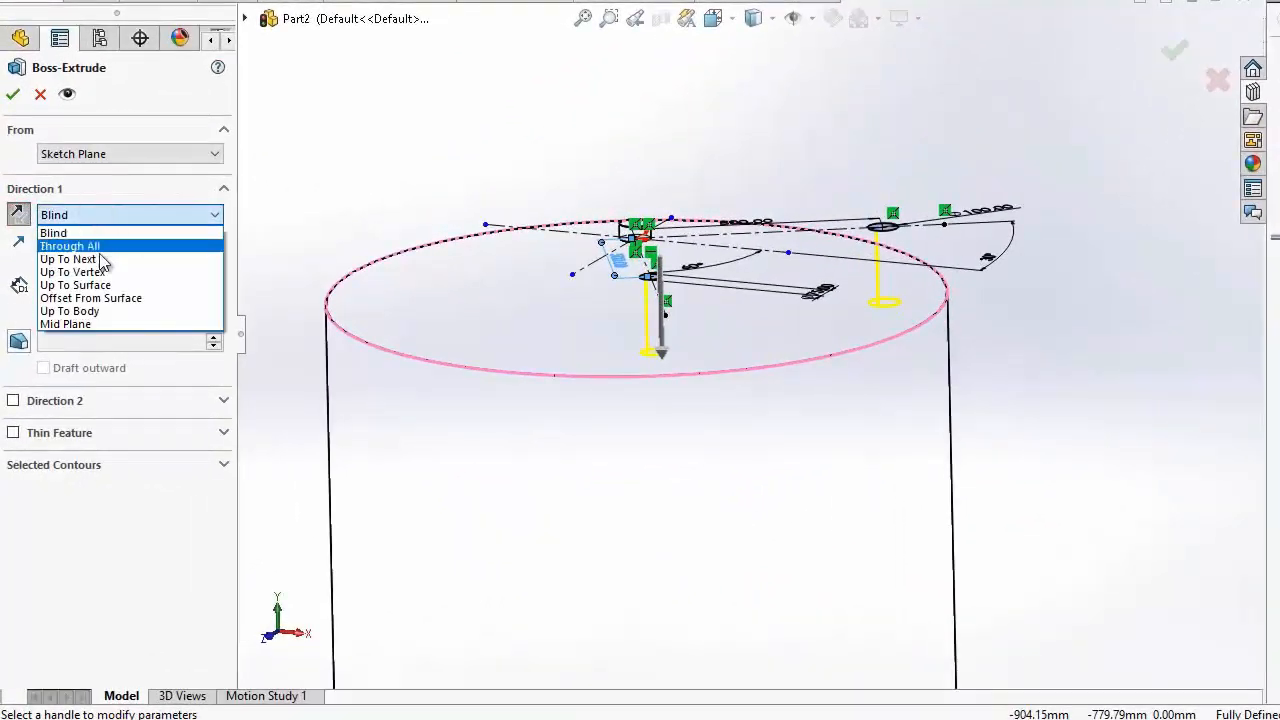
left_click(68, 259)
left_click(13, 94)
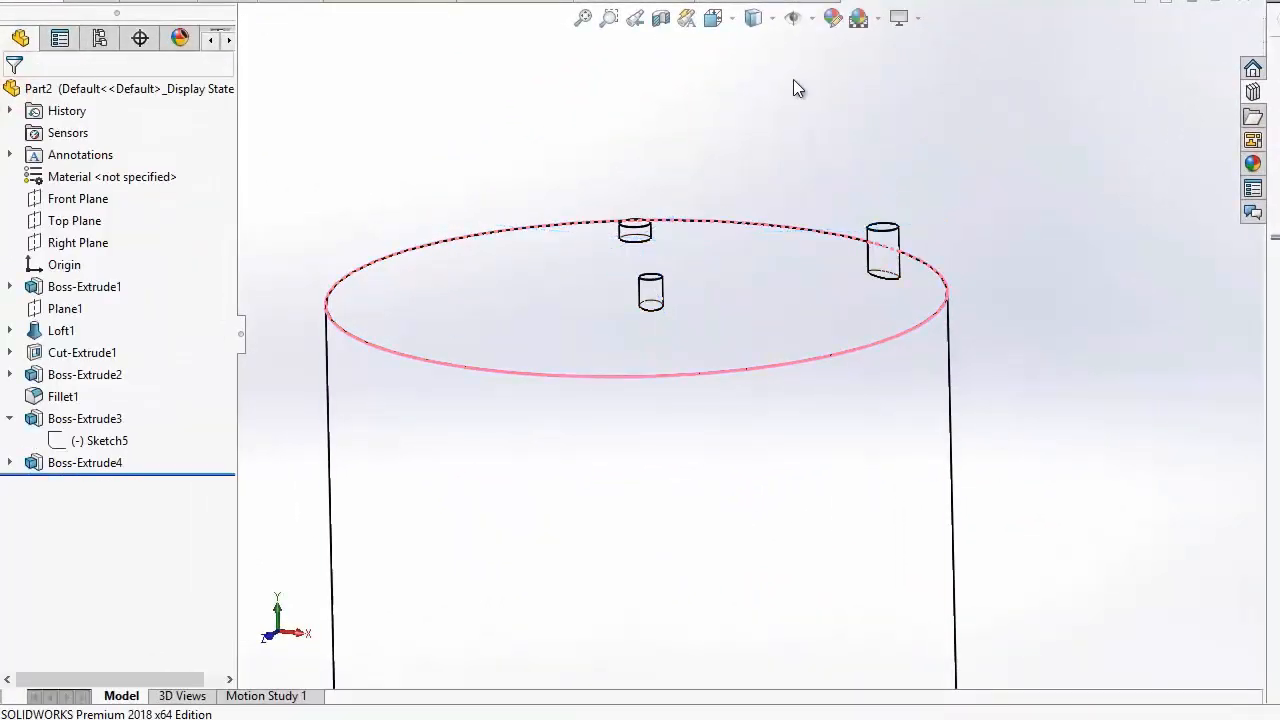
Display the model shaded with edges and examine the tank from the top nozzles down to the legs
left_click(753, 18)
left_click(736, 47)
left_click(753, 20)
left_click(754, 49)
middle_click_drag(845, 480, 864, 330)
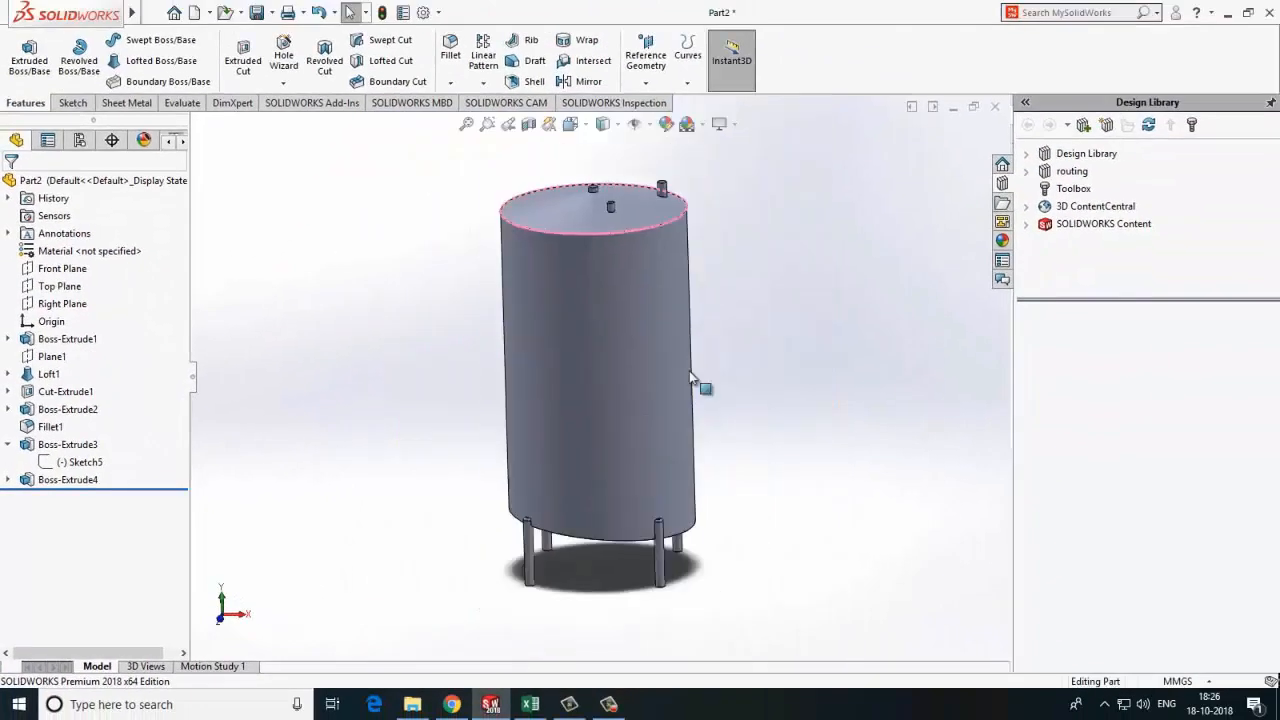
scroll(933, 299, "down", 3)
middle_click_drag(933, 299, 903, 385)
middle_click_drag(722, 424, 739, 430)
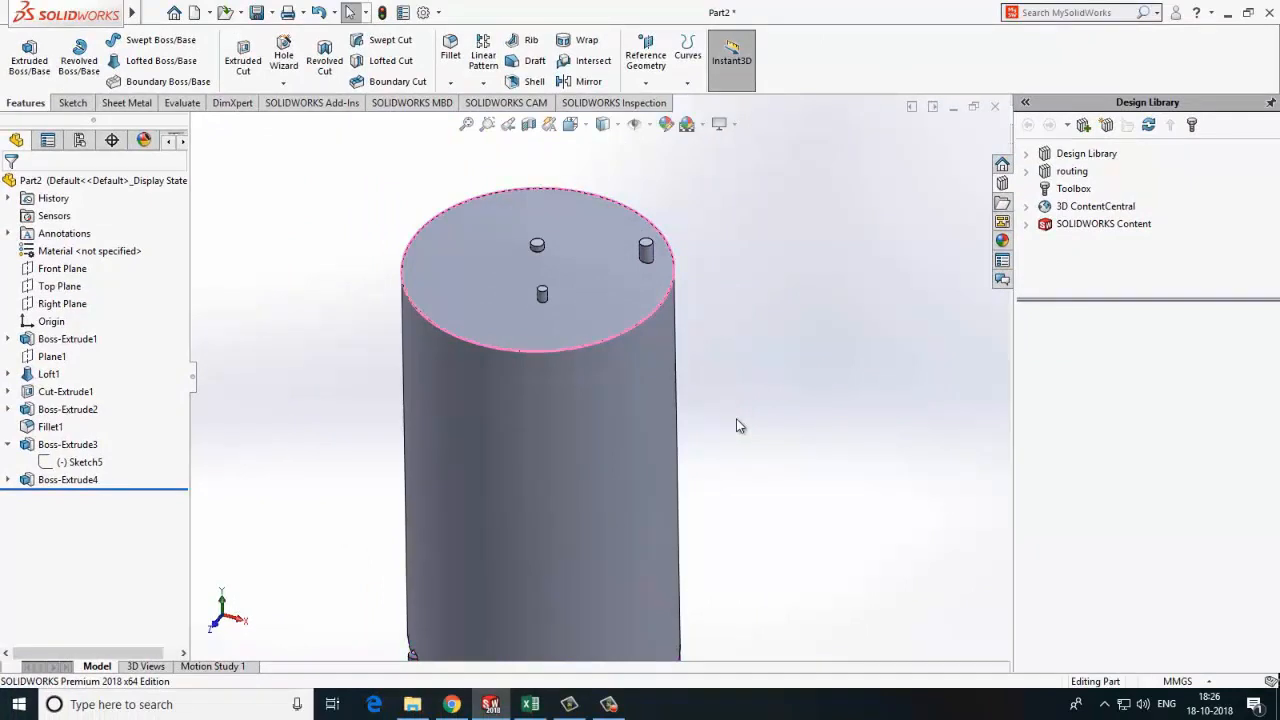
scroll(717, 423, "up", 3)
scroll(621, 464, "down", 6)
middle_click_drag(635, 510, 651, 478)
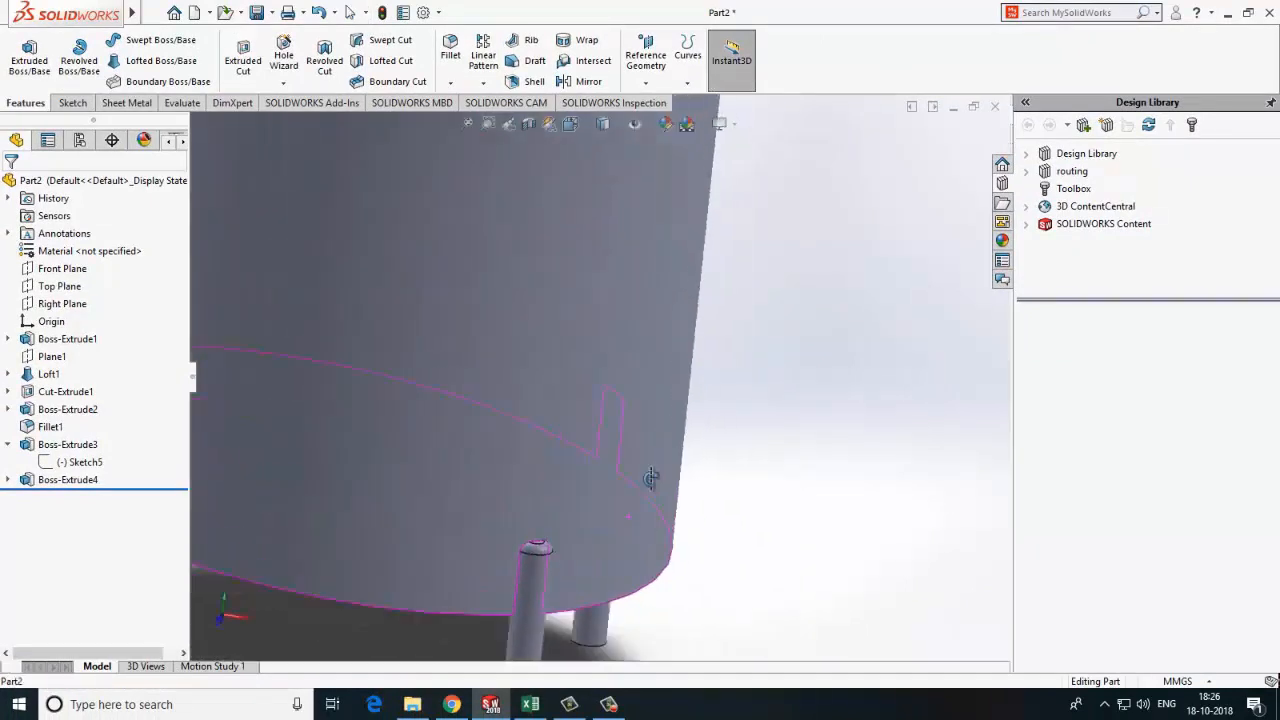
scroll(651, 478, "up", 5)
scroll(566, 317, "down", 3)
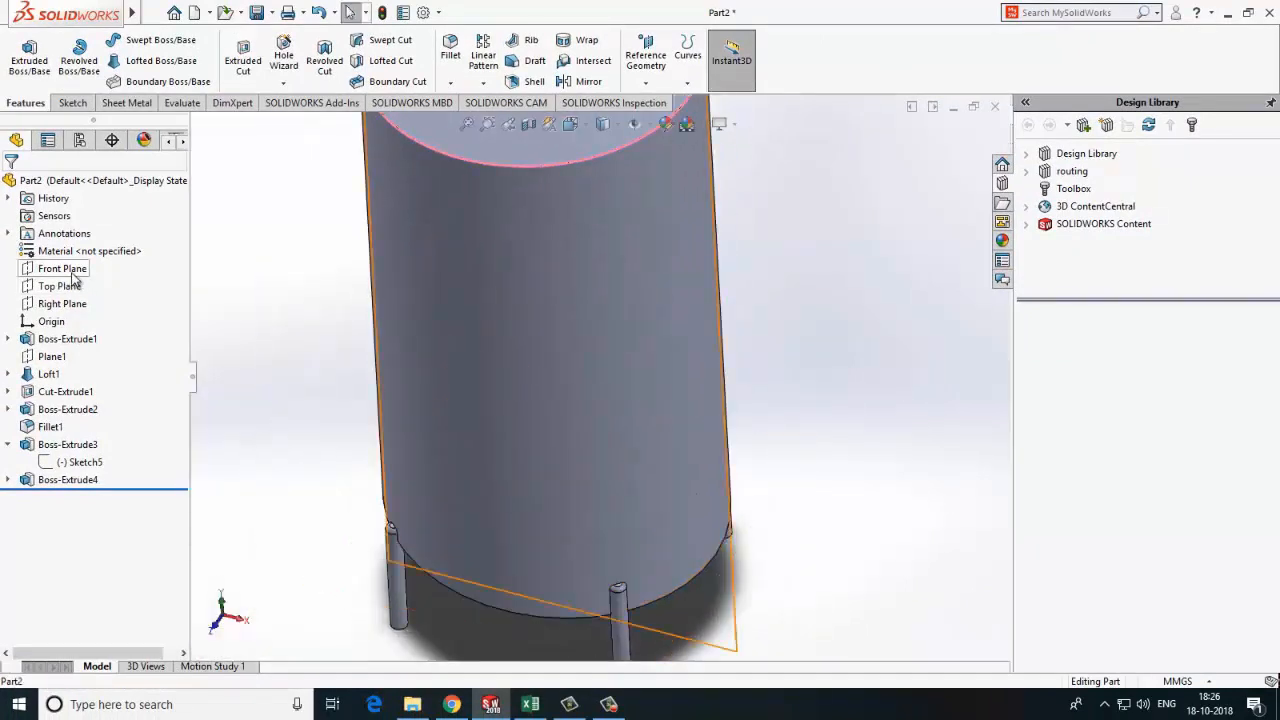
Switch to hidden-lines-removed display, start a sketch on the Top Plane and place a point on the tank circle level with its centre
left_click(601, 124)
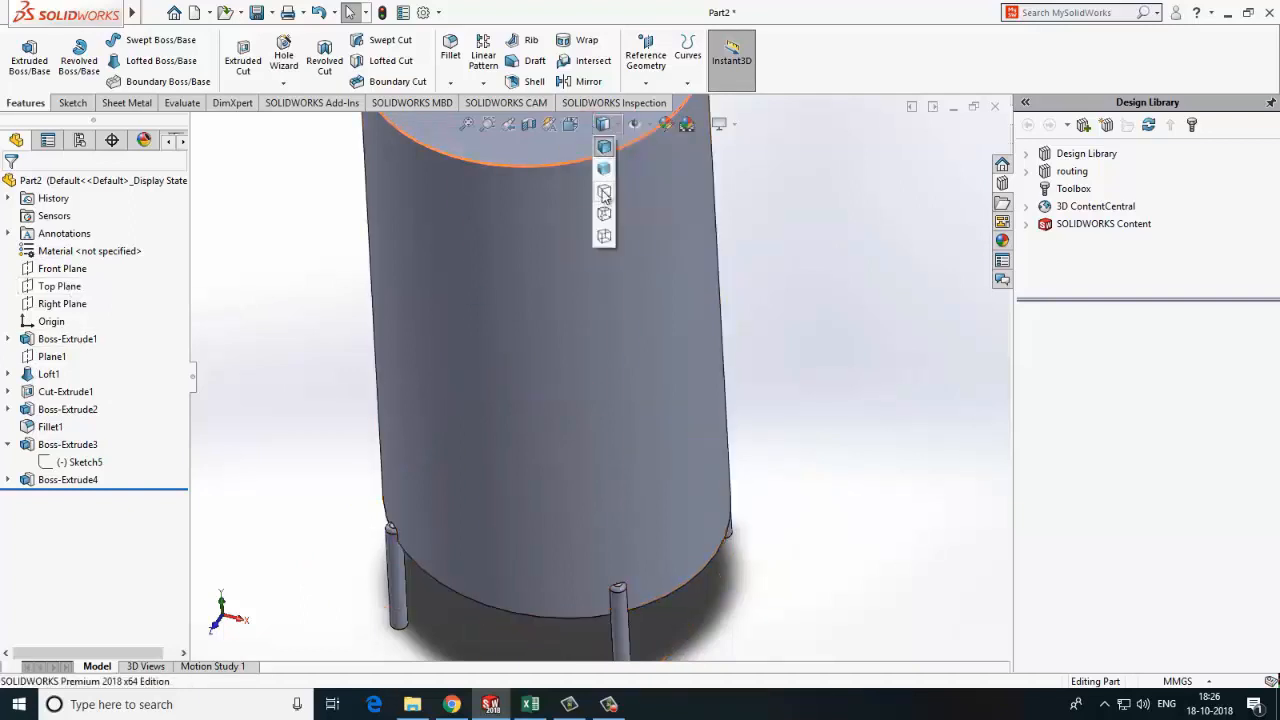
left_click(605, 192)
scroll(660, 510, "up", 3)
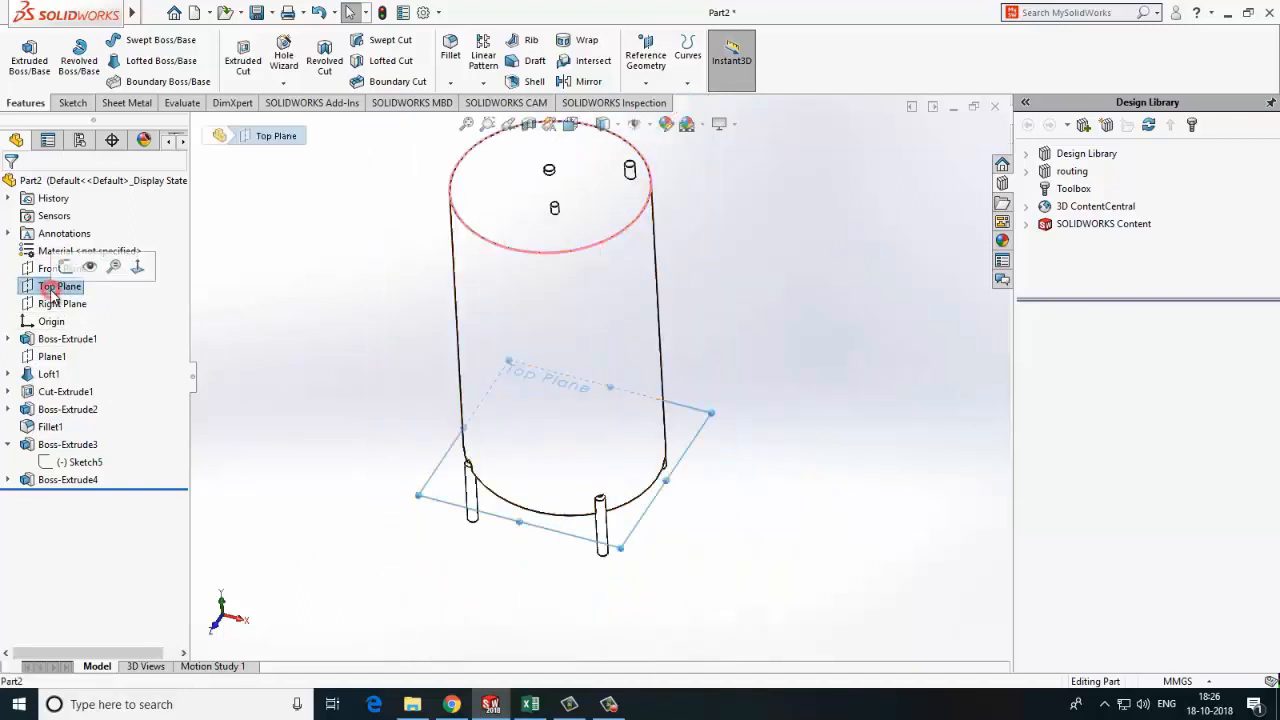
left_click(65, 267)
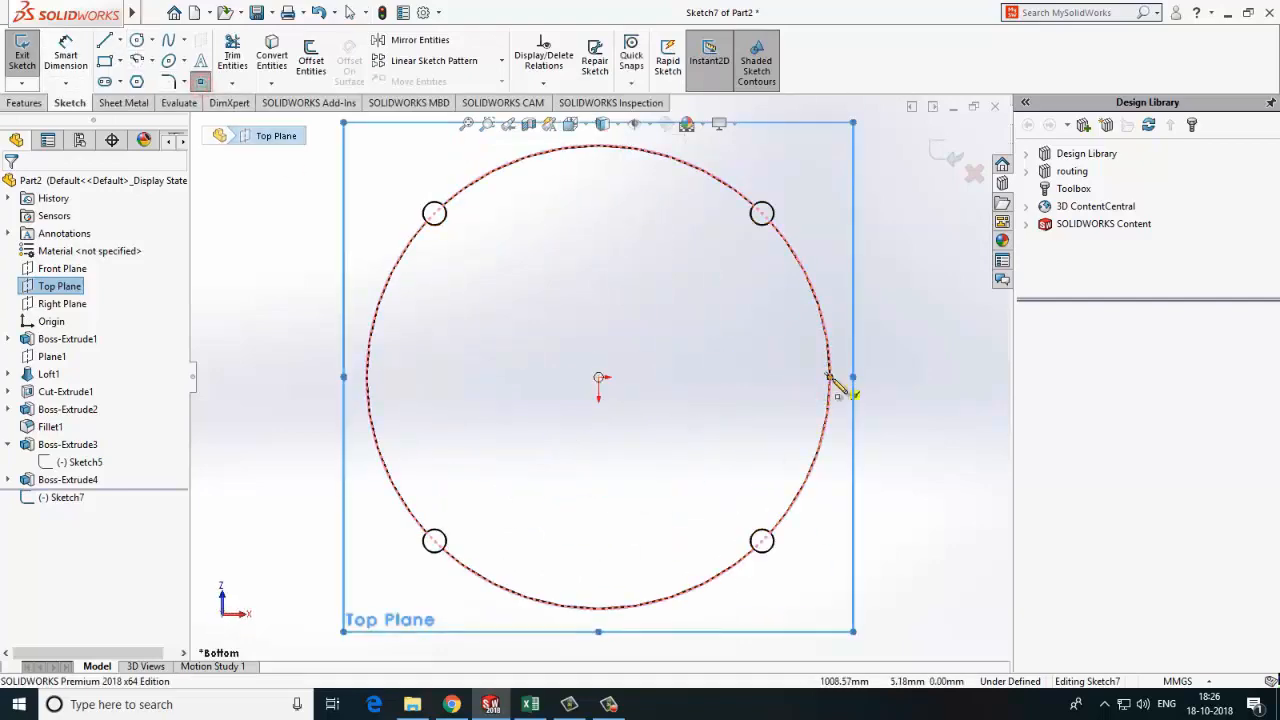
left_click(830, 377)
key("Escape")
Draw a horizontal construction centerline across the middle of the tank circle
left_click(121, 41)
left_click(137, 80)
left_click(506, 378)
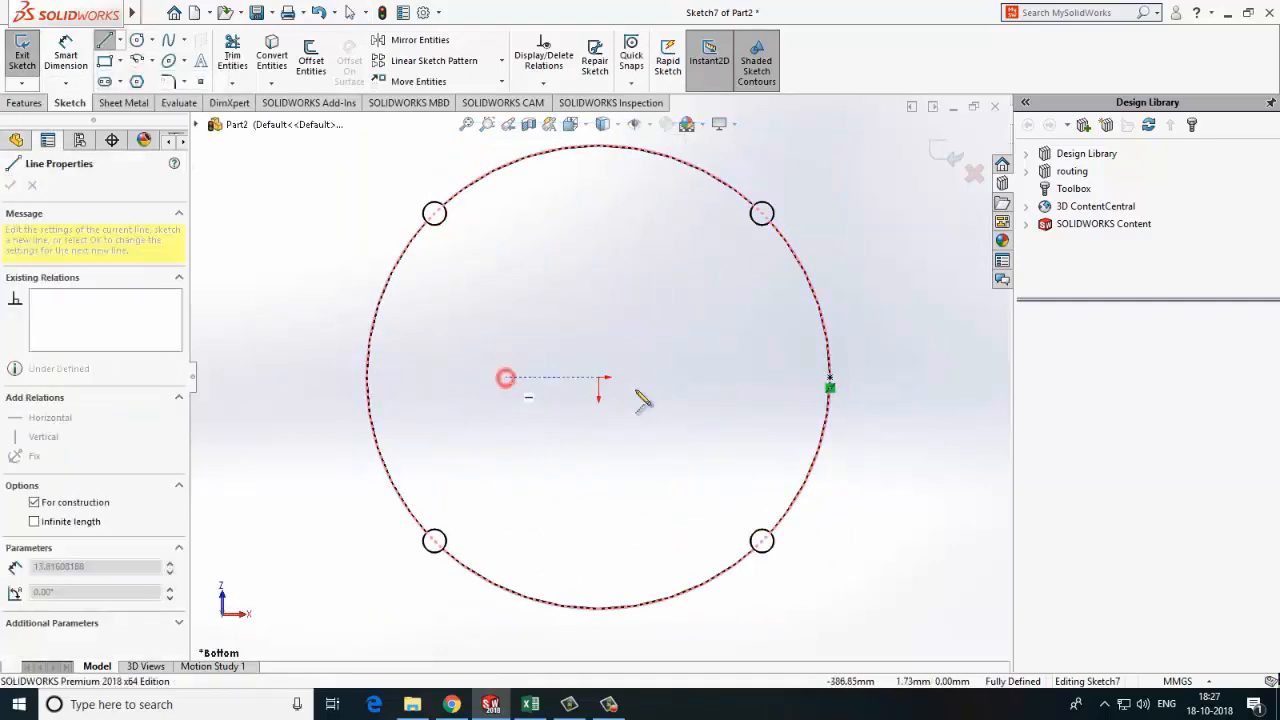
left_click(718, 377)
key("Escape")
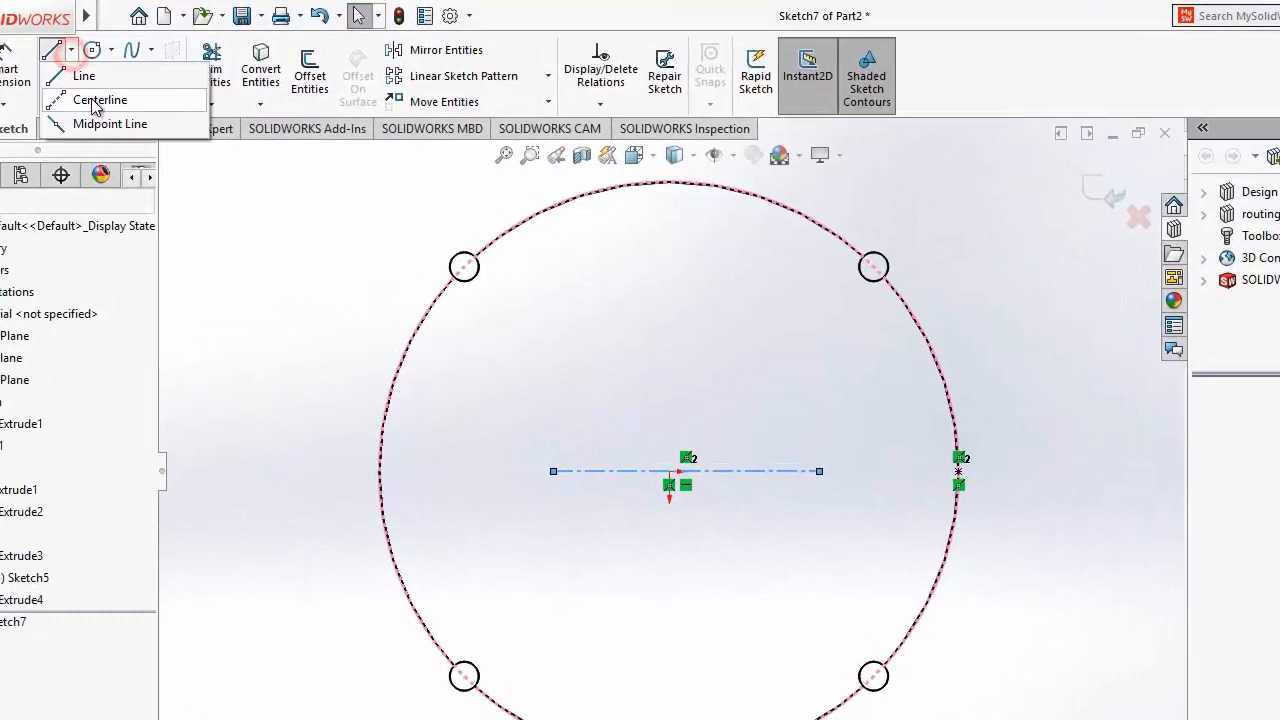
Draw an angled centerline from the horizontal centerline's midpoint to the tank circle, add a point at its outer end and close the sketch
left_click(95, 105)
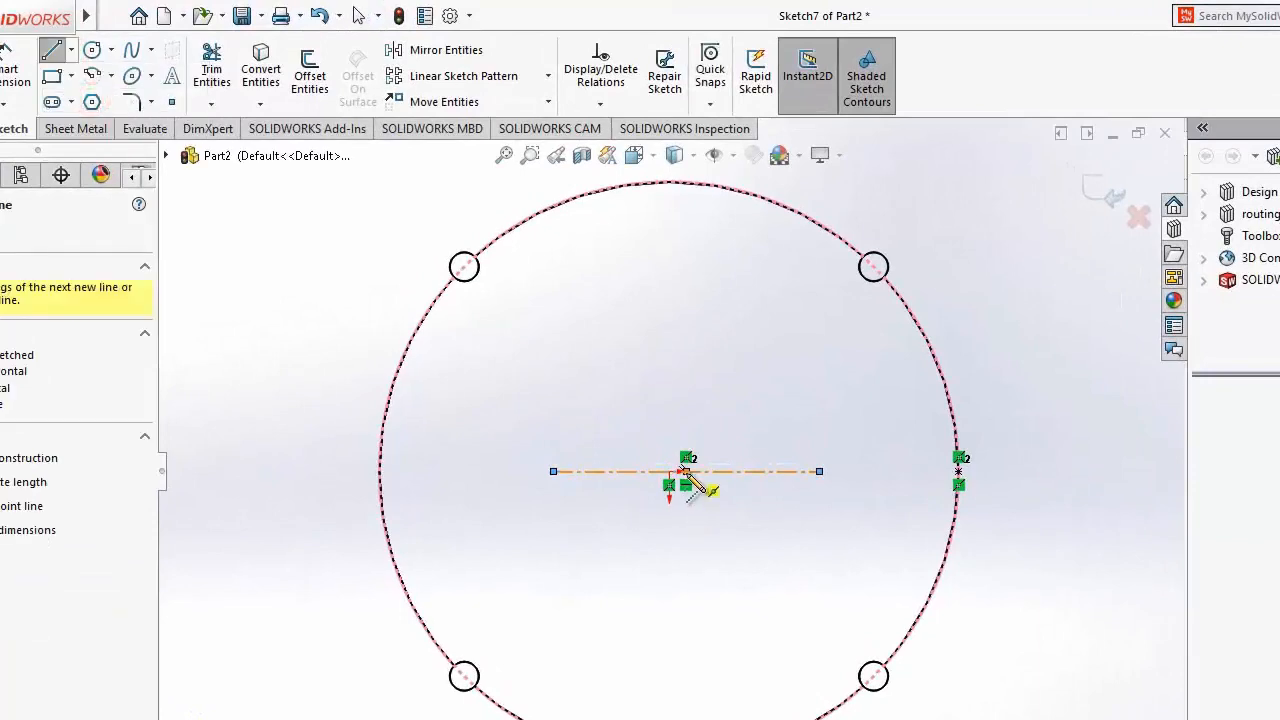
left_click(686, 468)
left_click(902, 301)
key("Escape")
left_click(173, 104)
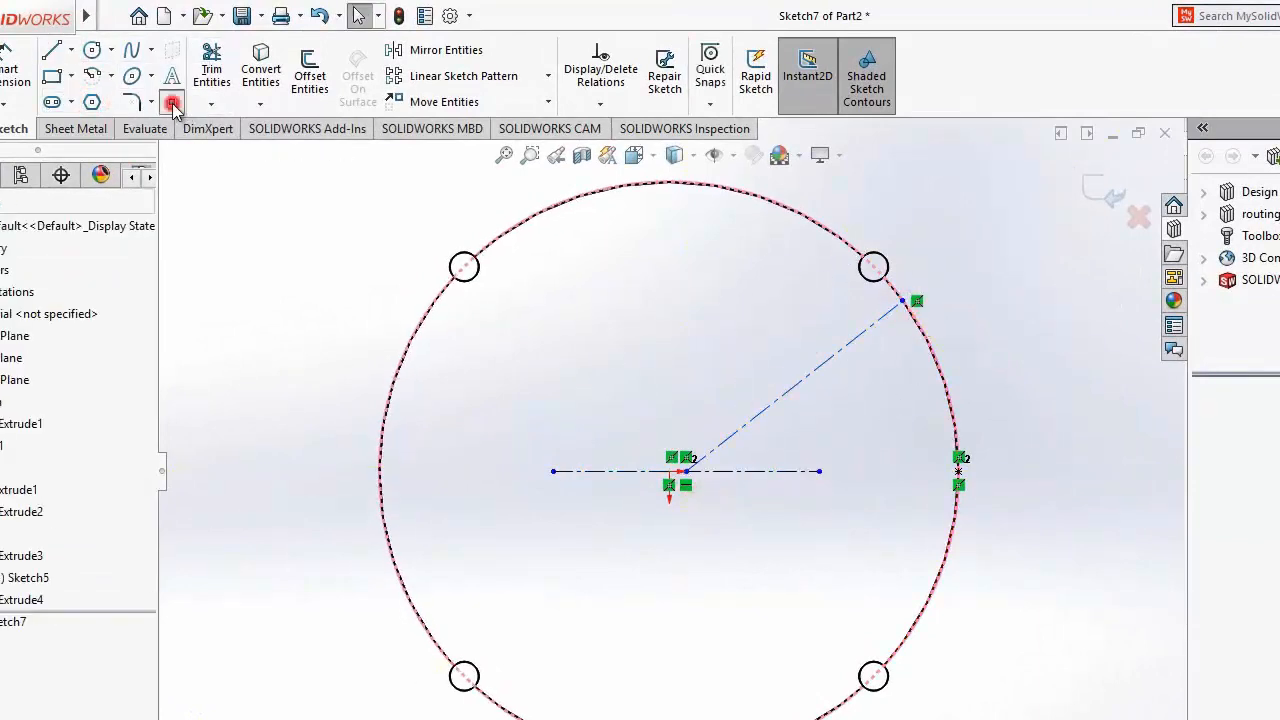
left_click(902, 301)
key("Escape")
left_click(0, 68)
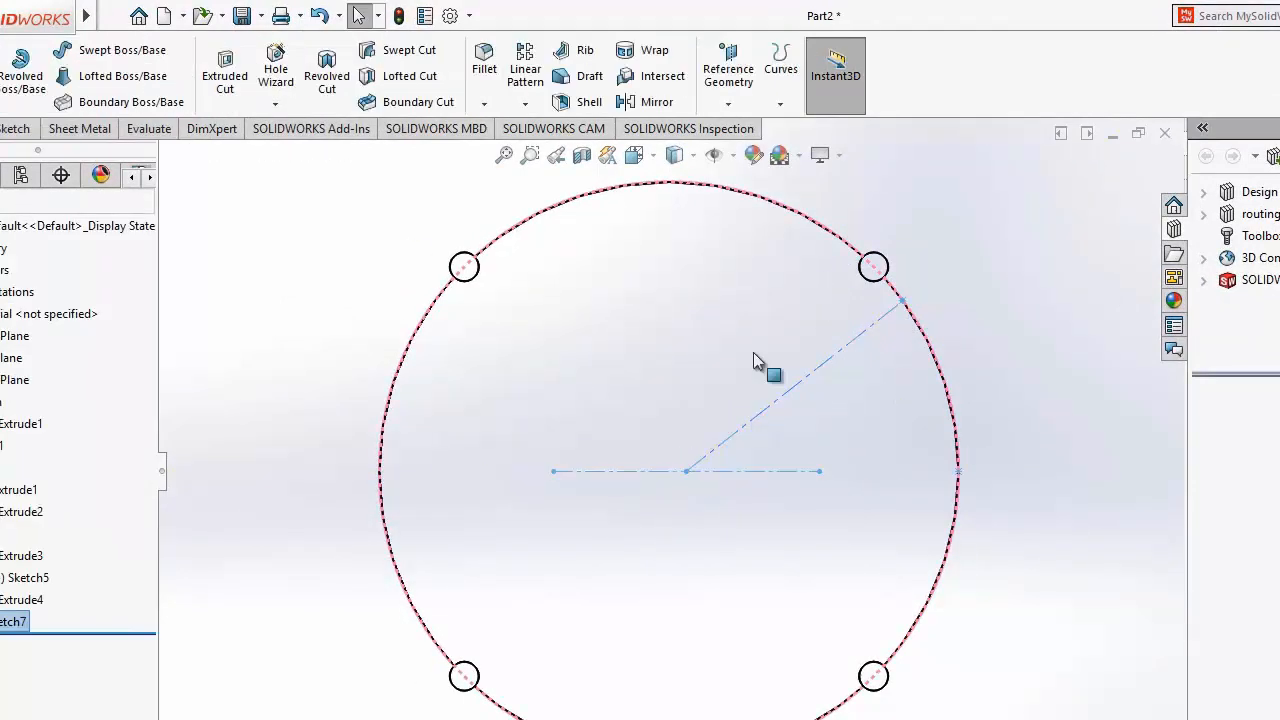
Create a reference plane tangent to the cylindrical tank face and coincident with the sketch point level with the tank's centre
mouse_move(753, 352)
middle_mouse_down()
mouse_move(857, 634)
mouse_move(794, 577)
mouse_move(898, 535)
middle_mouse_up()
scroll(857, 634, "up", 3)
scroll(857, 634, "down", 3)
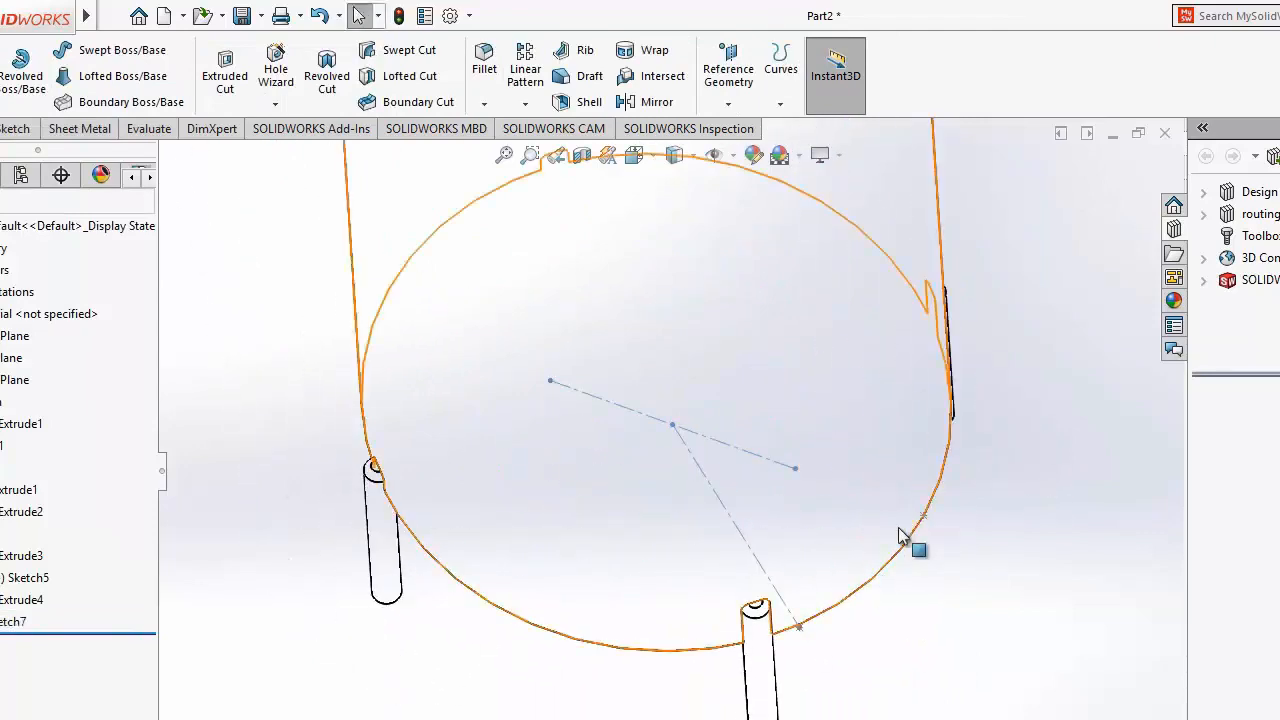
left_click(762, 302)
left_click(746, 83)
left_click(743, 123)
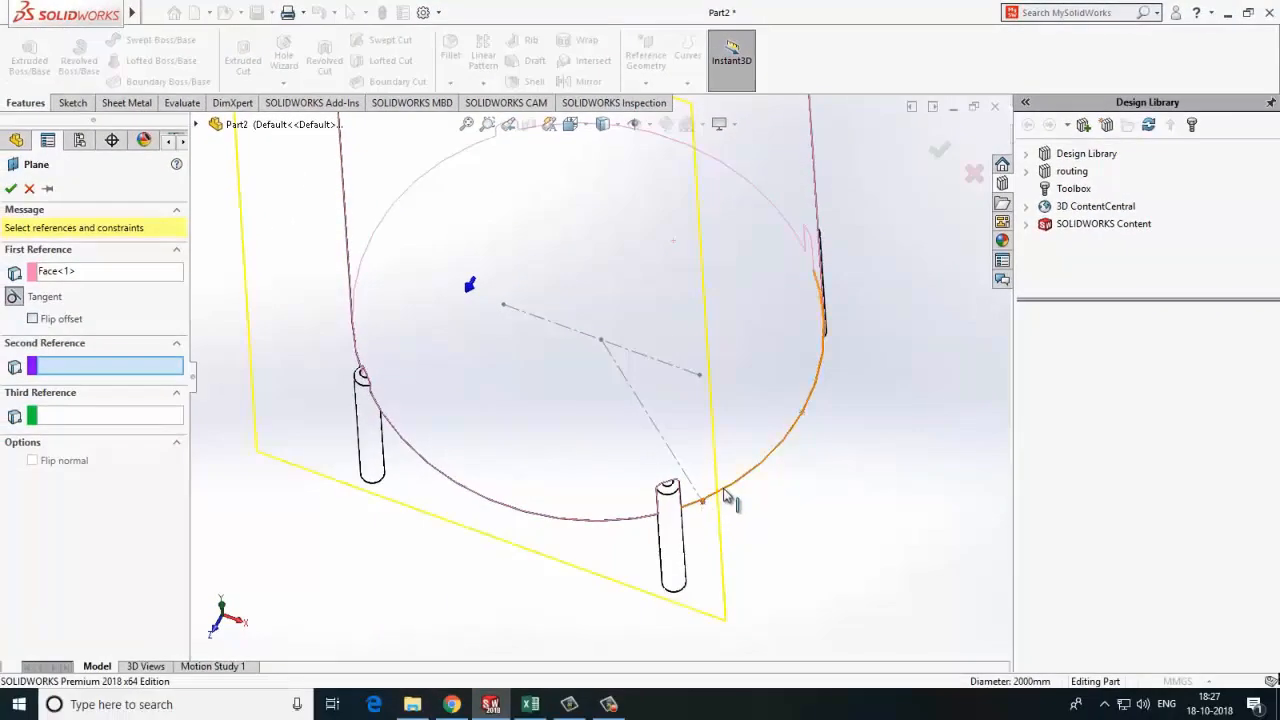
mouse_move(725, 493)
middle_mouse_down()
mouse_move(734, 317)
mouse_move(613, 405)
mouse_move(736, 478)
middle_mouse_up()
left_click(911, 380)
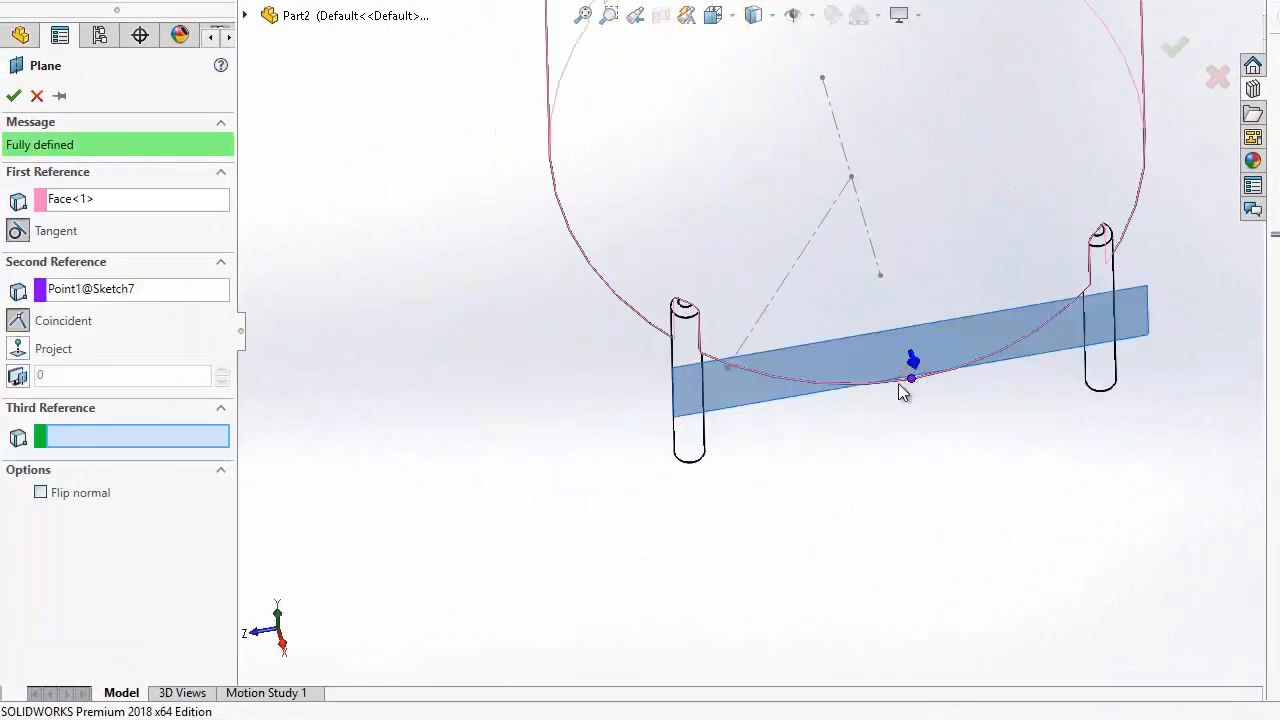
left_click(13, 96)
Sketch a circle on the tangent plane centred on the sketch origin and set its diameter to 100 mm
left_click(21, 55)
left_click(137, 40)
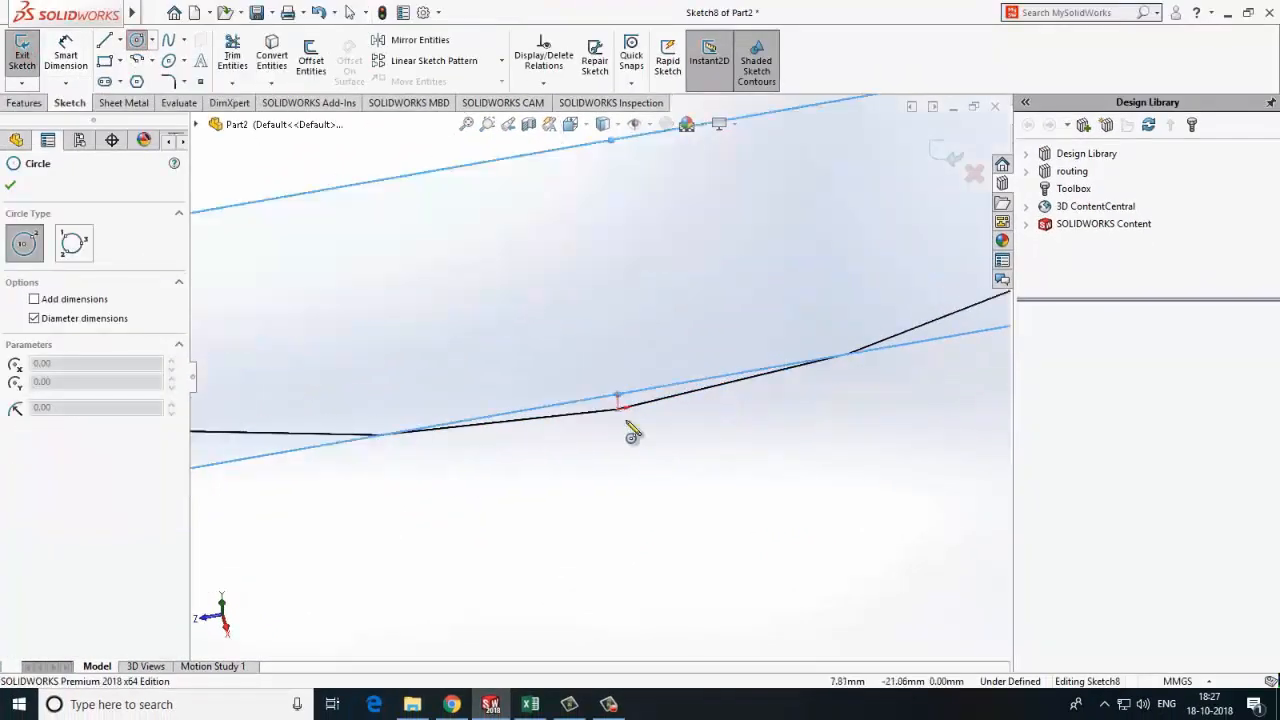
left_click(618, 409)
left_click(676, 447)
left_click(64, 56)
left_click(692, 425)
left_click(788, 469)
type("50")
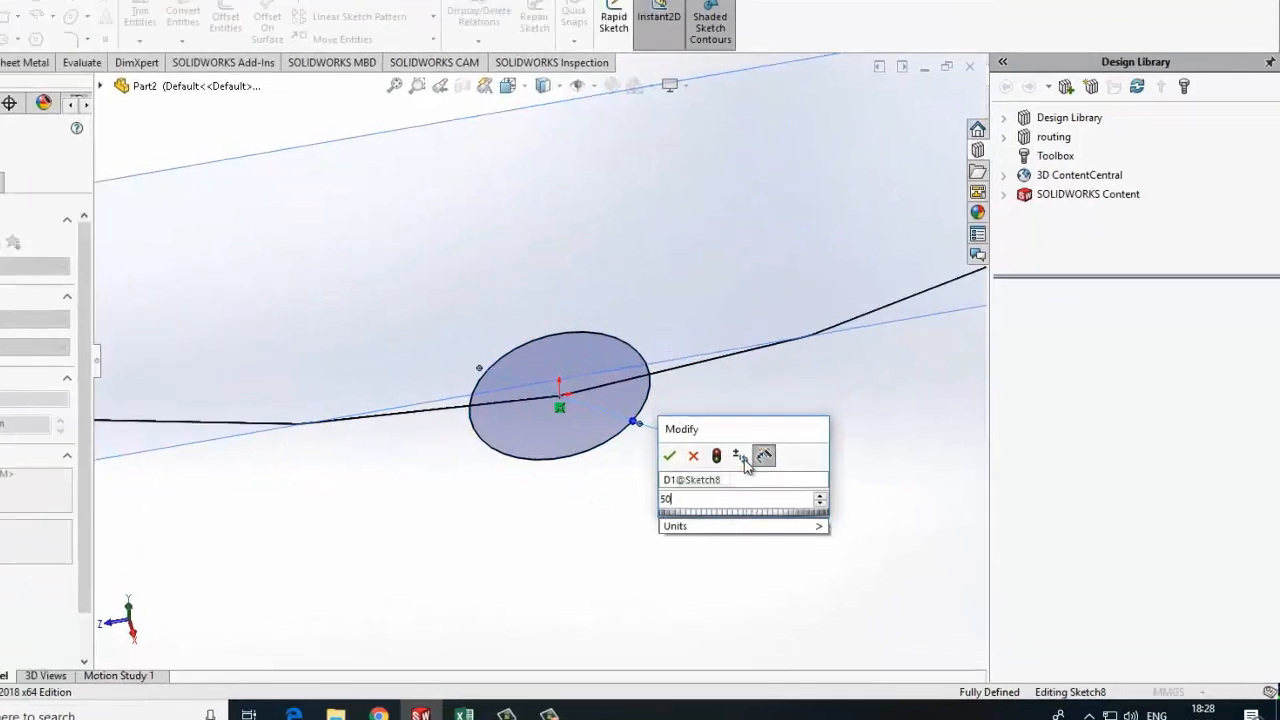
type("mm")
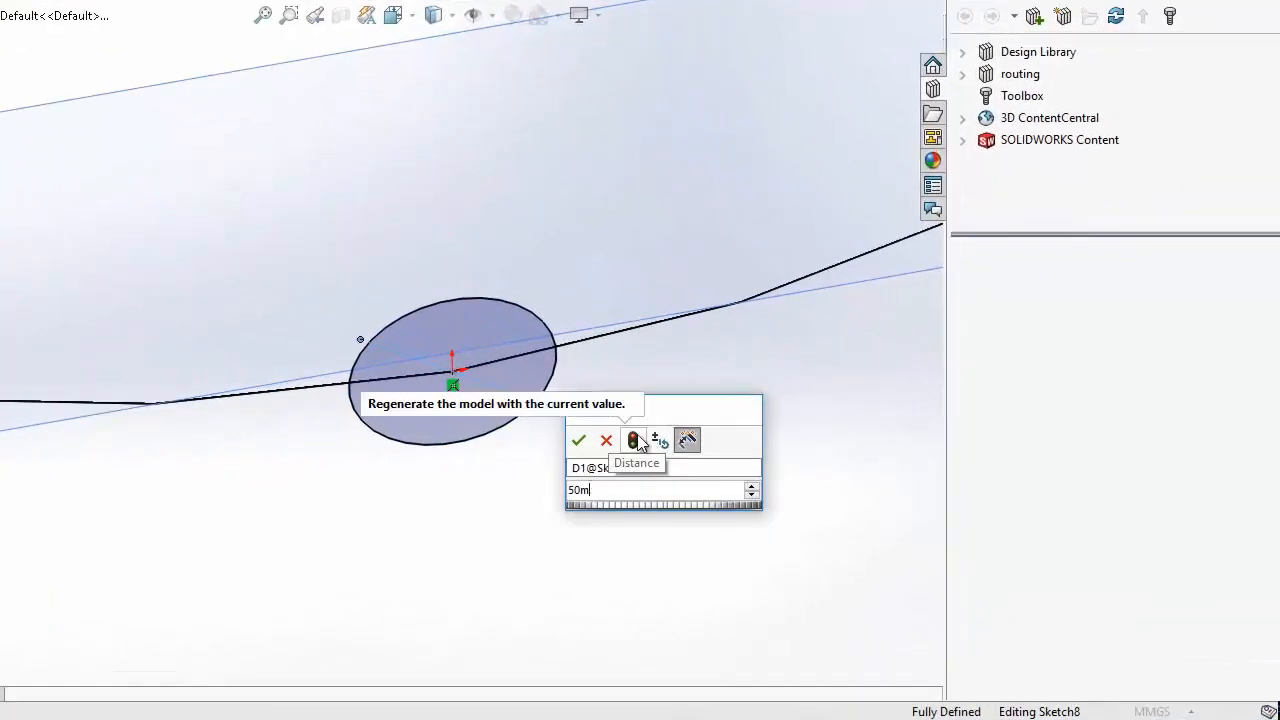
key("BackSpace")
key("BackSpace")
key("BackSpace")
type("100")
left_click(579, 441)
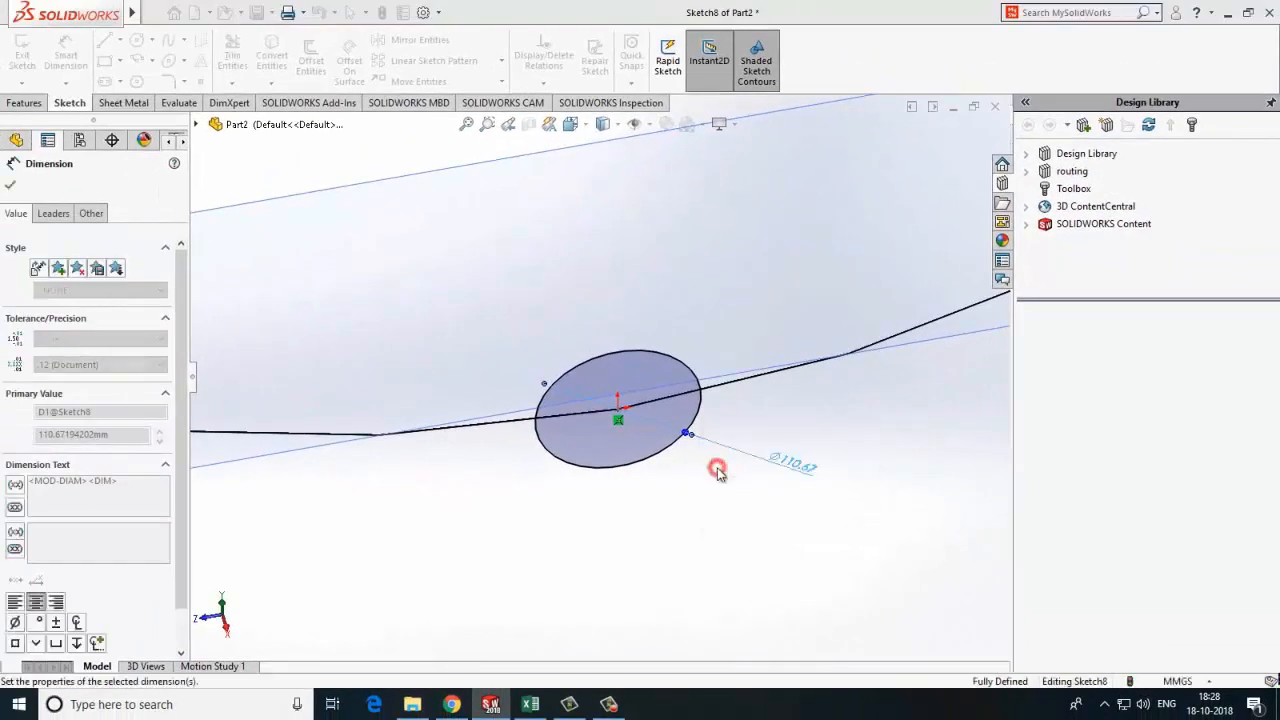
Extrude the 100 mm circle 100 mm outward from the tangent plane and edit the extrusion to extend inside the tank
left_click(25, 104)
left_click(29, 60)
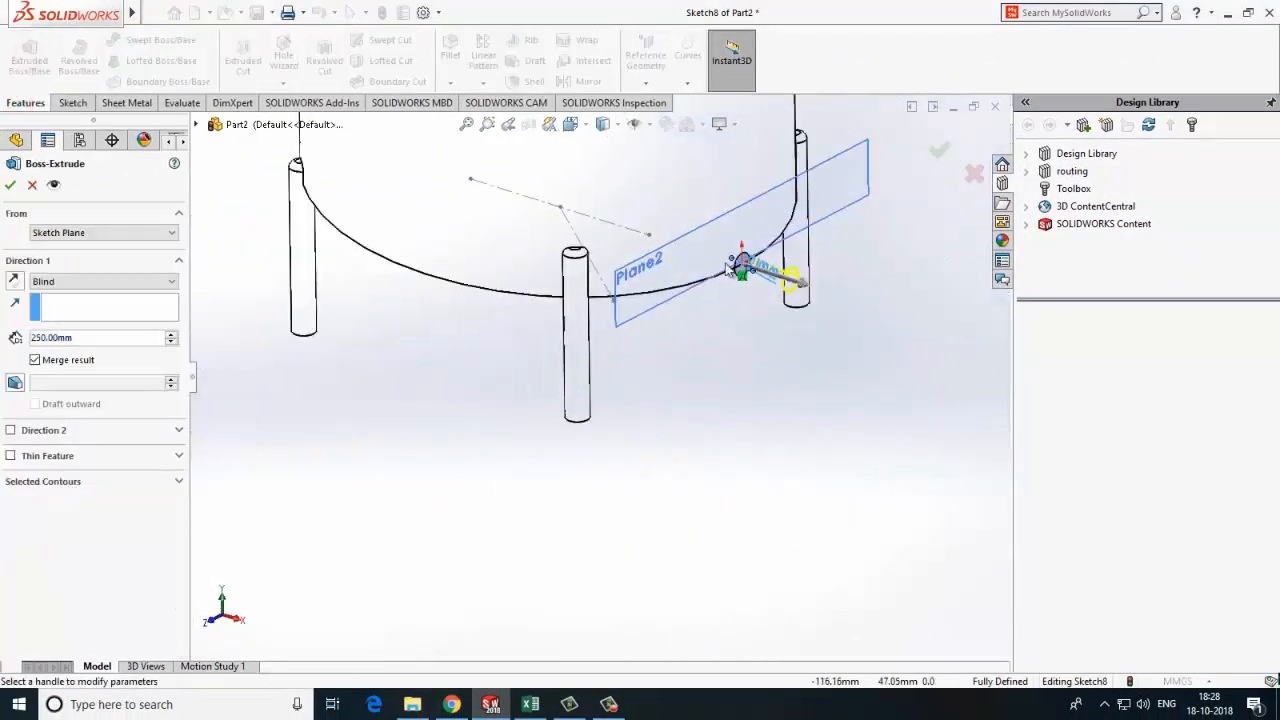
left_click(10, 187)
left_click(45, 551)
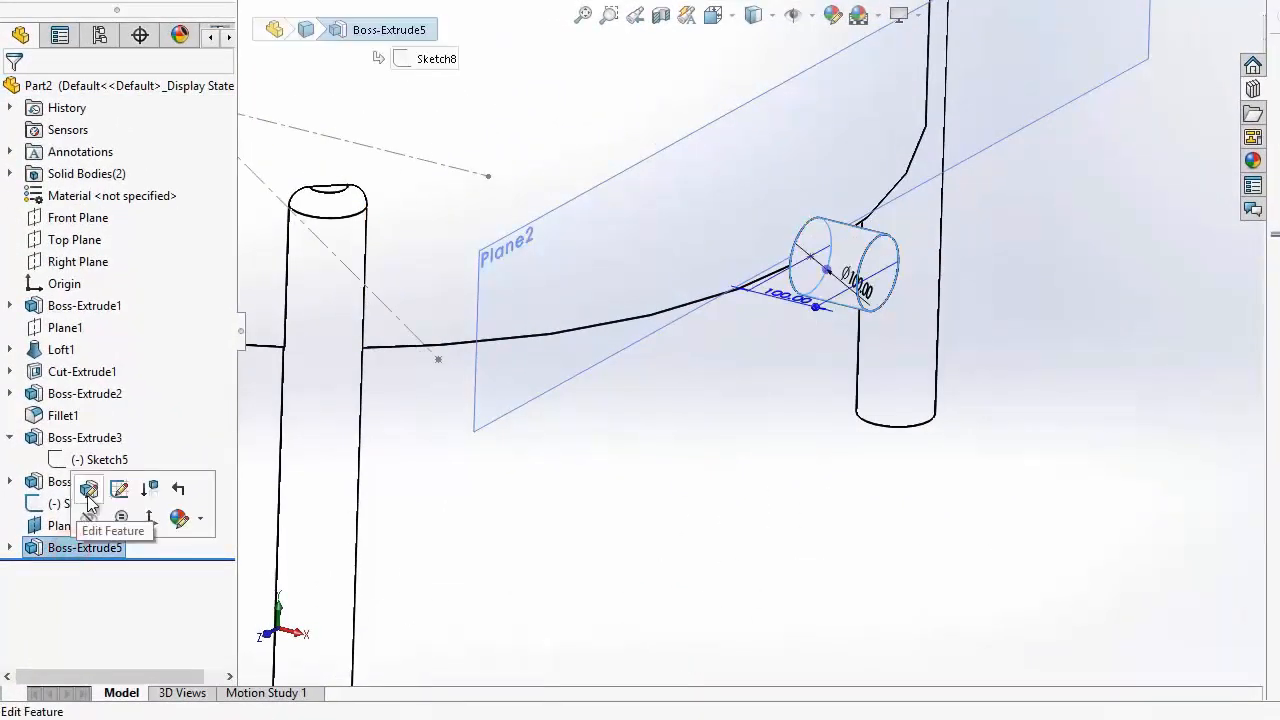
left_click(89, 490)
left_click(10, 91)
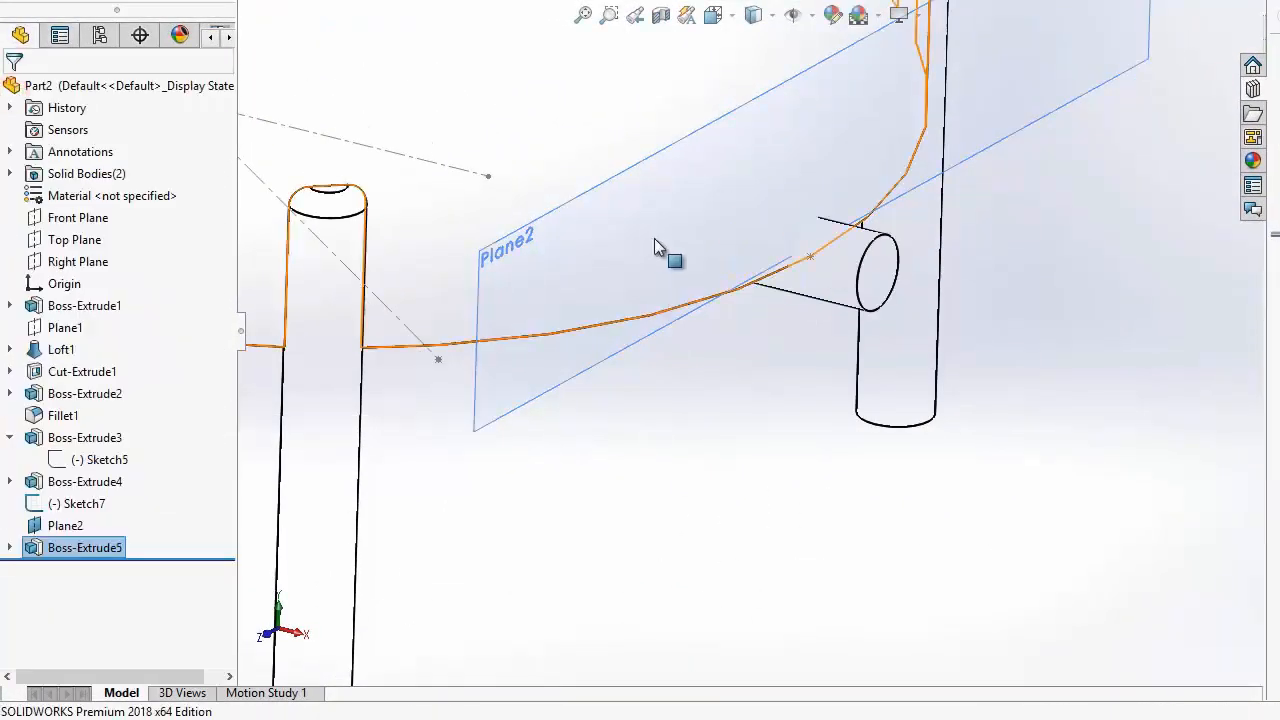
Apply a 50 mm radius fillet to the inner circular end edge of the side nozzle
middle_click_drag(654, 238, 645, 353)
scroll(645, 353, "down", 3)
left_click(560, 2)
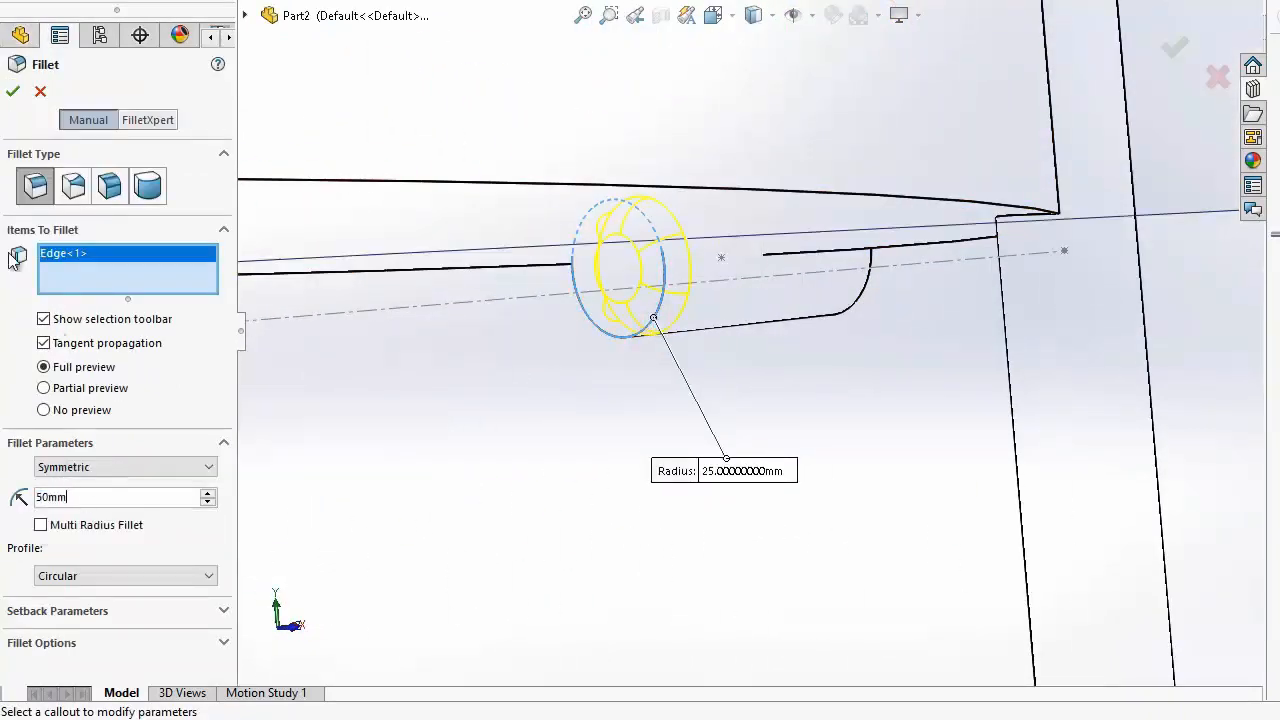
left_click(12, 92)
Display the model shaded with edges and hide the tangent plane at the side nozzle
scroll(606, 363, "up", 5)
left_click(606, 124)
left_click(604, 151)
mouse_move(620, 352)
middle_mouse_down()
mouse_move(510, 400)
mouse_move(506, 477)
mouse_move(482, 474)
middle_mouse_up()
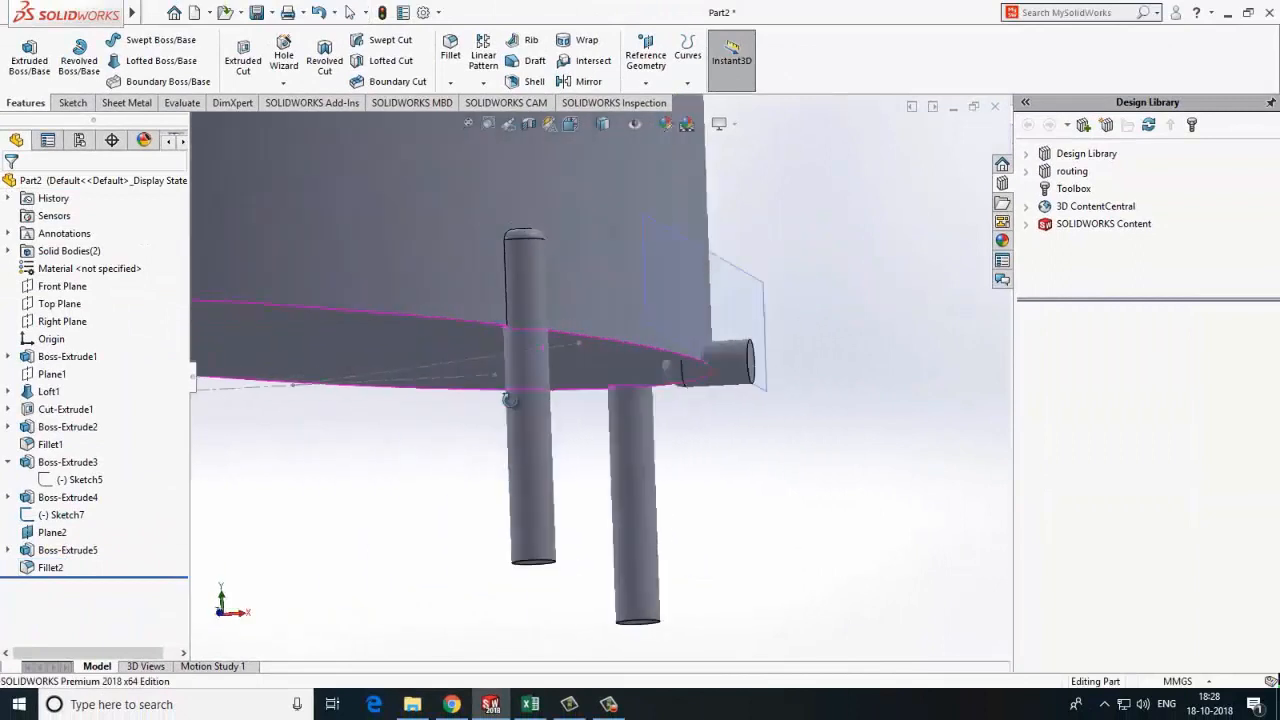
right_click(54, 533)
left_click(90, 357)
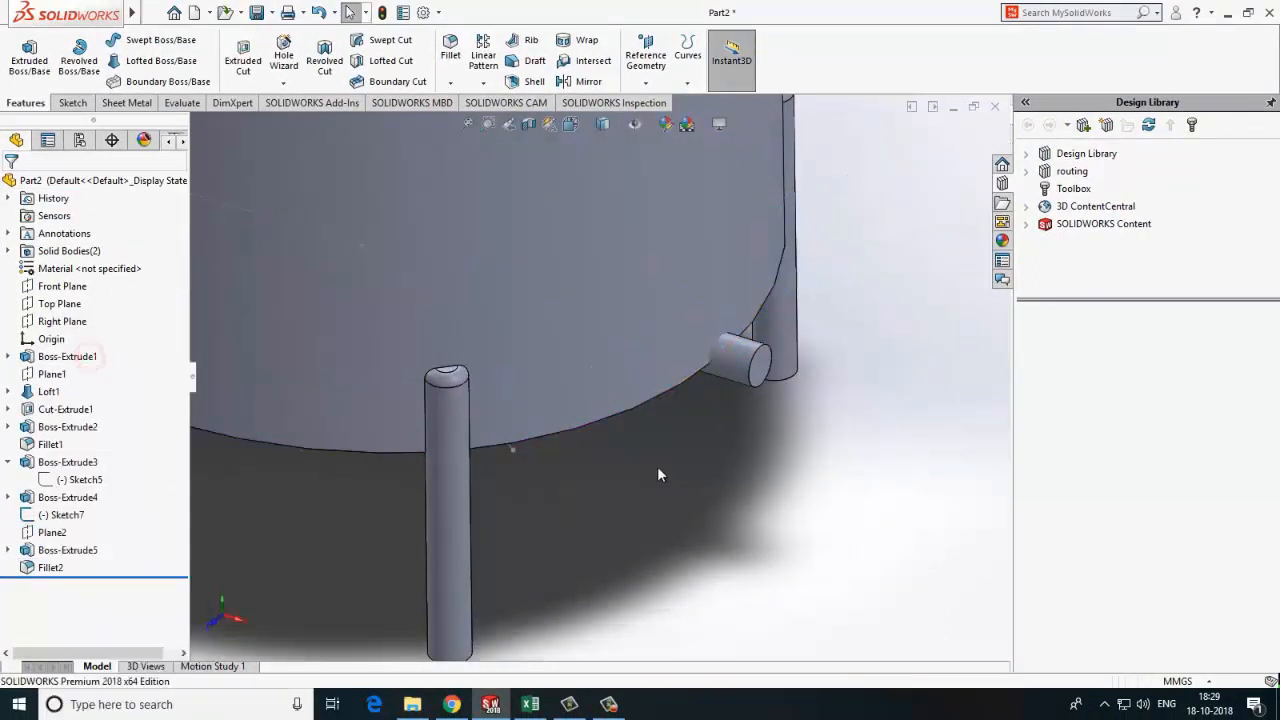
scroll(577, 515, "up", 5)
scroll(577, 390, "down", 5)
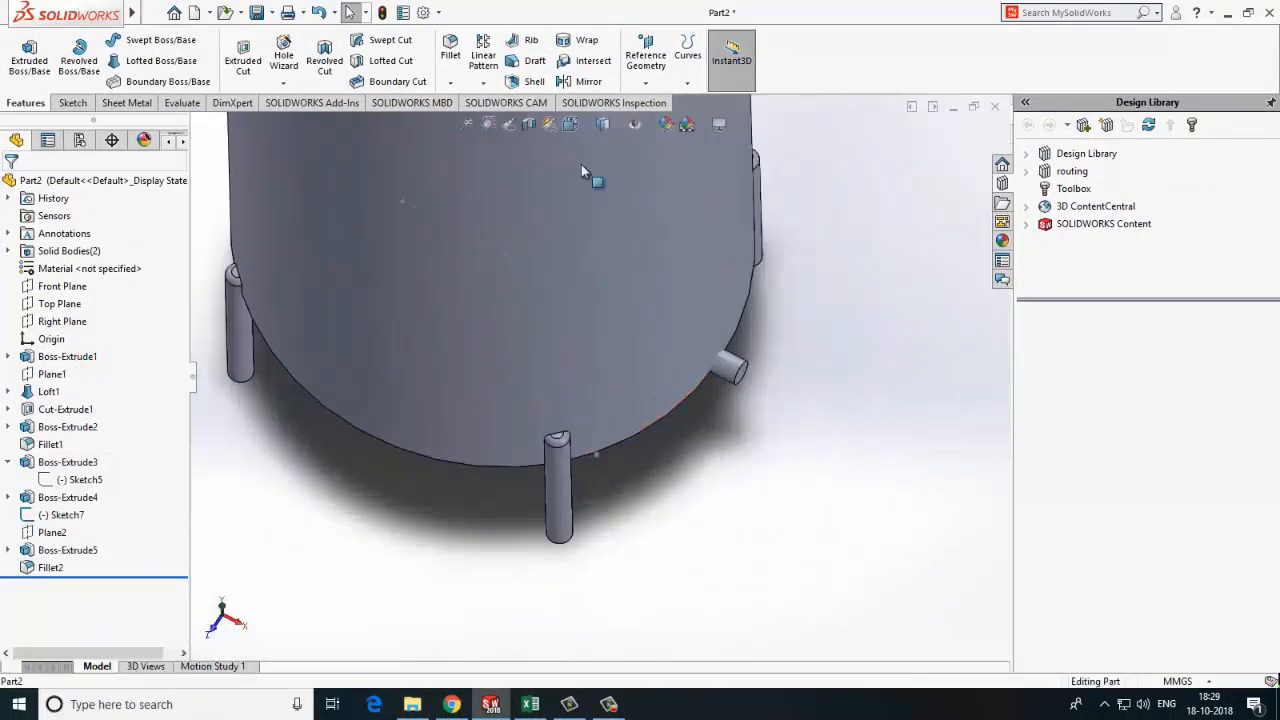
Switch to hidden-lines-removed display and create a plane tangent to the tank face through the angled centerline's outer end point
left_click(603, 124)
left_click(604, 193)
scroll(577, 422, "down", 3)
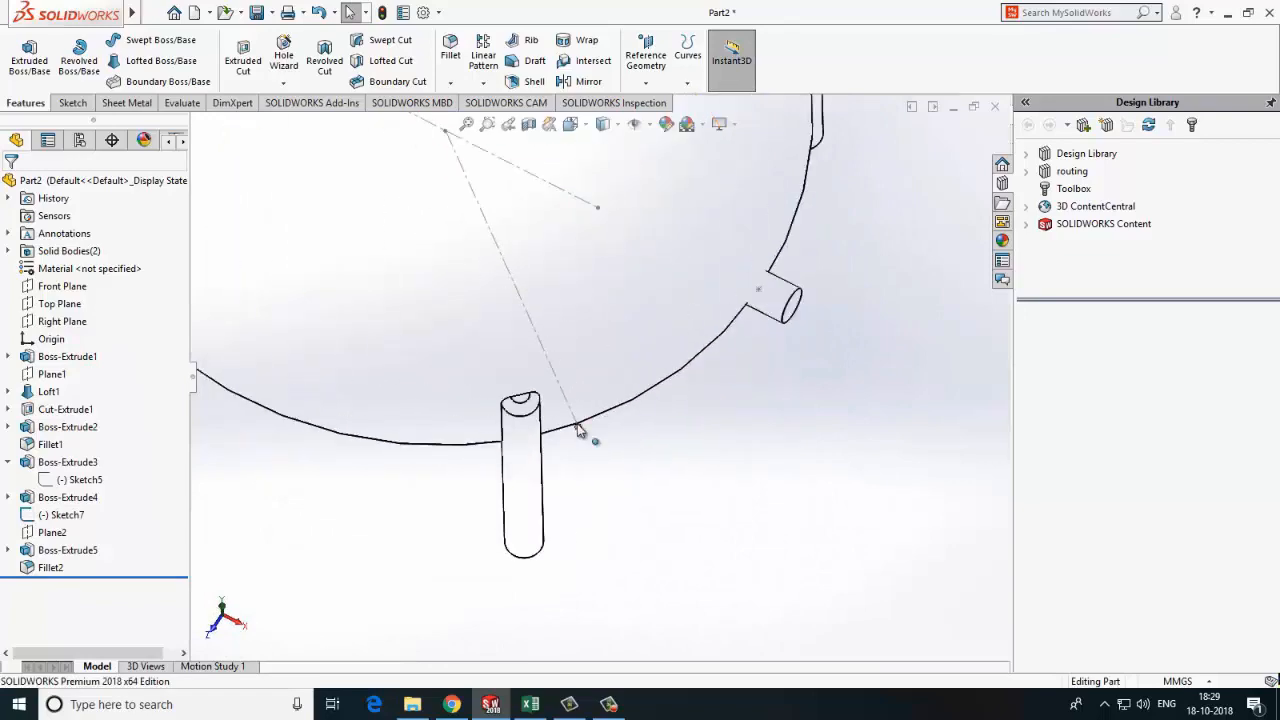
left_click(655, 55)
left_click(659, 102)
scroll(592, 361, "up", 6)
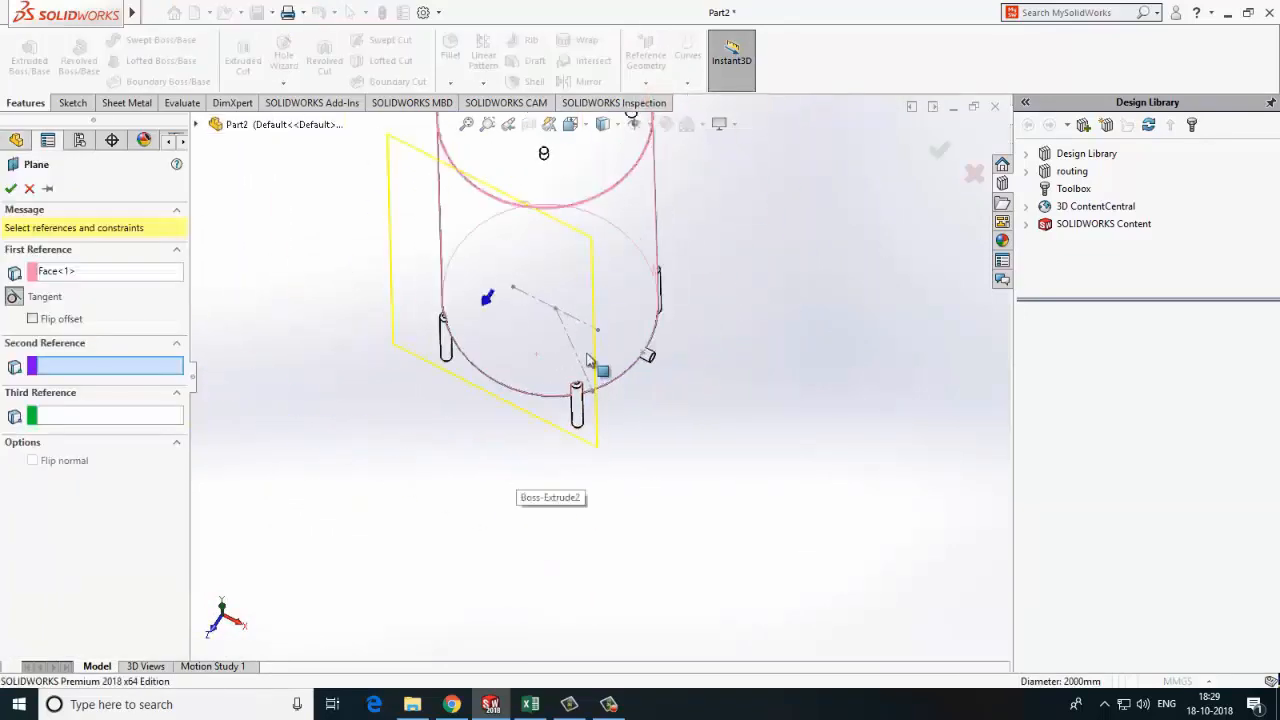
mouse_move(592, 361)
middle_mouse_down()
mouse_move(580, 416)
mouse_move(597, 365)
middle_mouse_up()
scroll(607, 426, "down", 7)
left_click(603, 383)
left_click(10, 188)
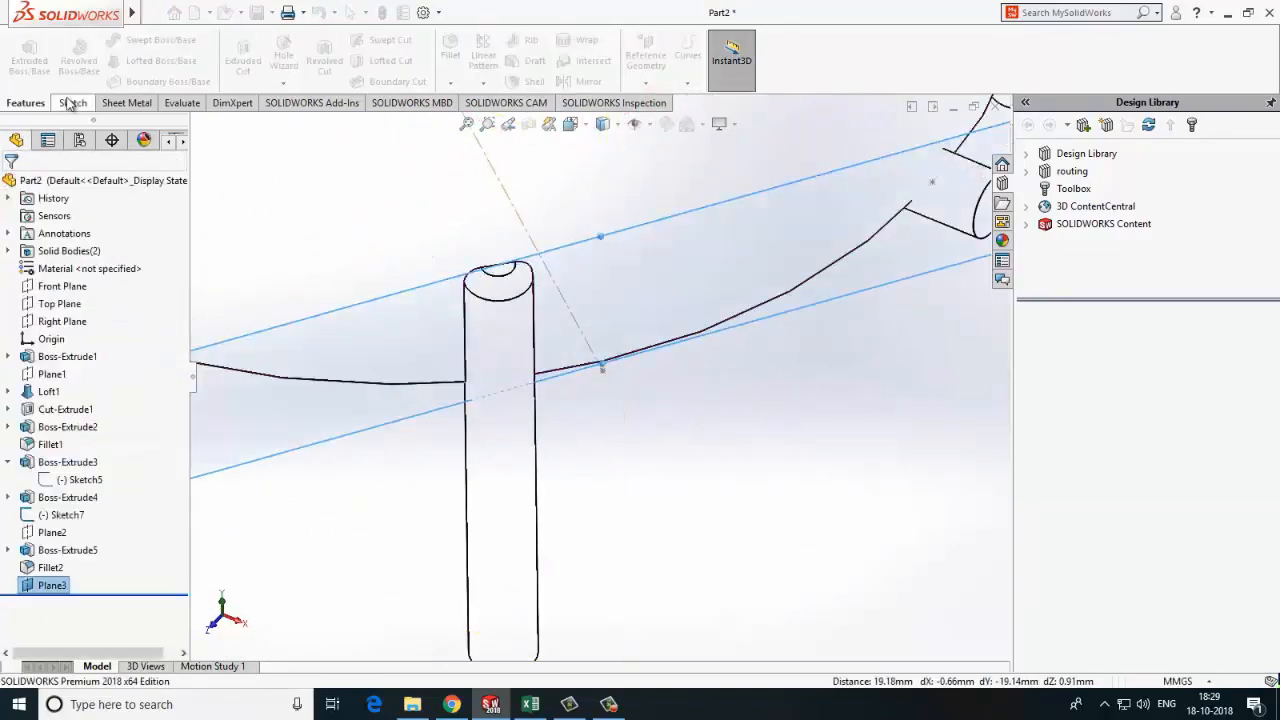
Sketch two circles on the new plane above the angled centerline's end point, about 100 mm and about 213 mm in diameter
left_click(69, 102)
left_click(137, 40)
scroll(610, 300, "down", 2)
left_click(591, 296)
left_click(617, 303)
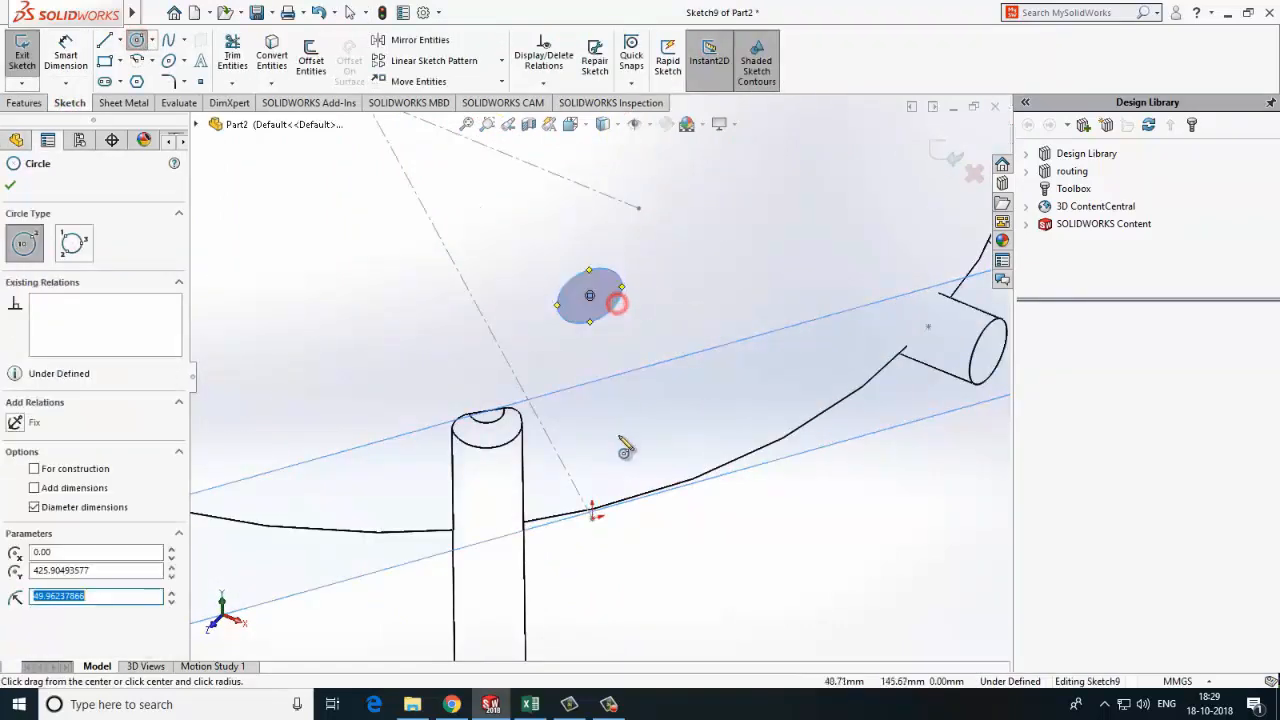
scroll(610, 350, "up", 9)
scroll(592, 286, "down", 4)
left_click(585, 285)
key("Escape")
scroll(582, 444, "down", 9)
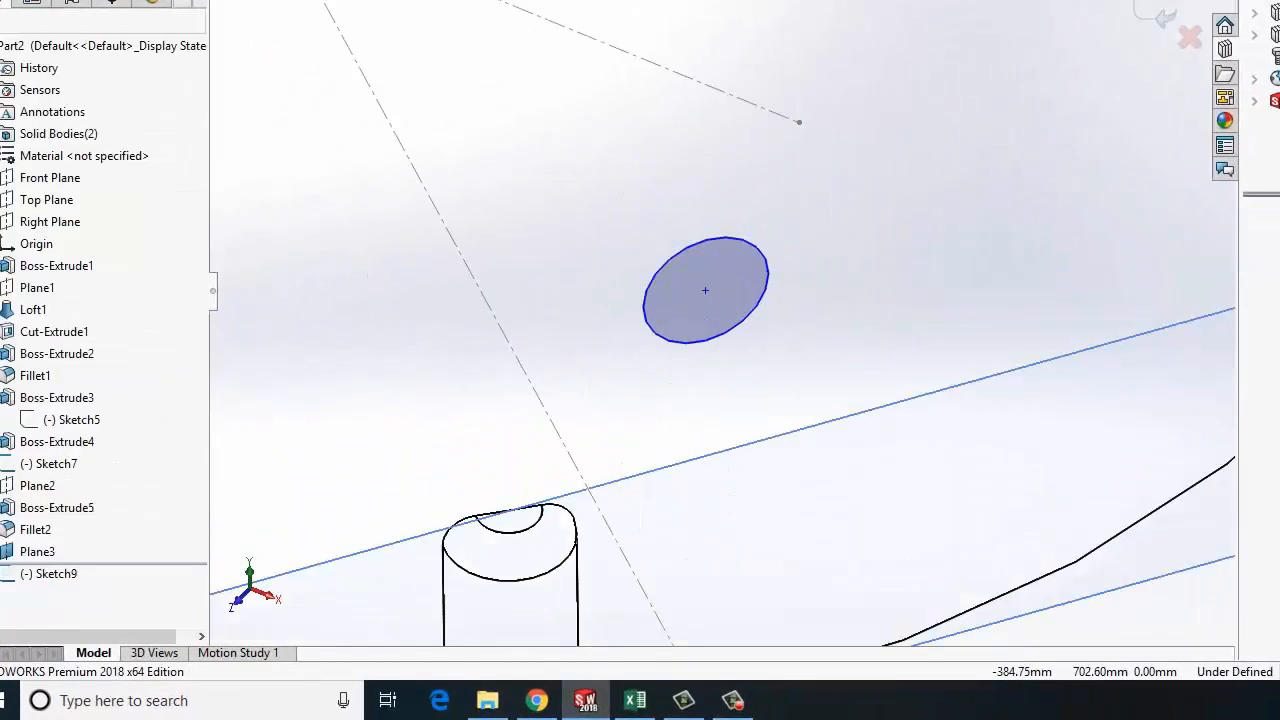
Set the lower circle's diameter to 50 mm
left_click(65, 53)
left_click(548, 412)
left_click(536, 453)
type("50mm")
left_click(558, 386)
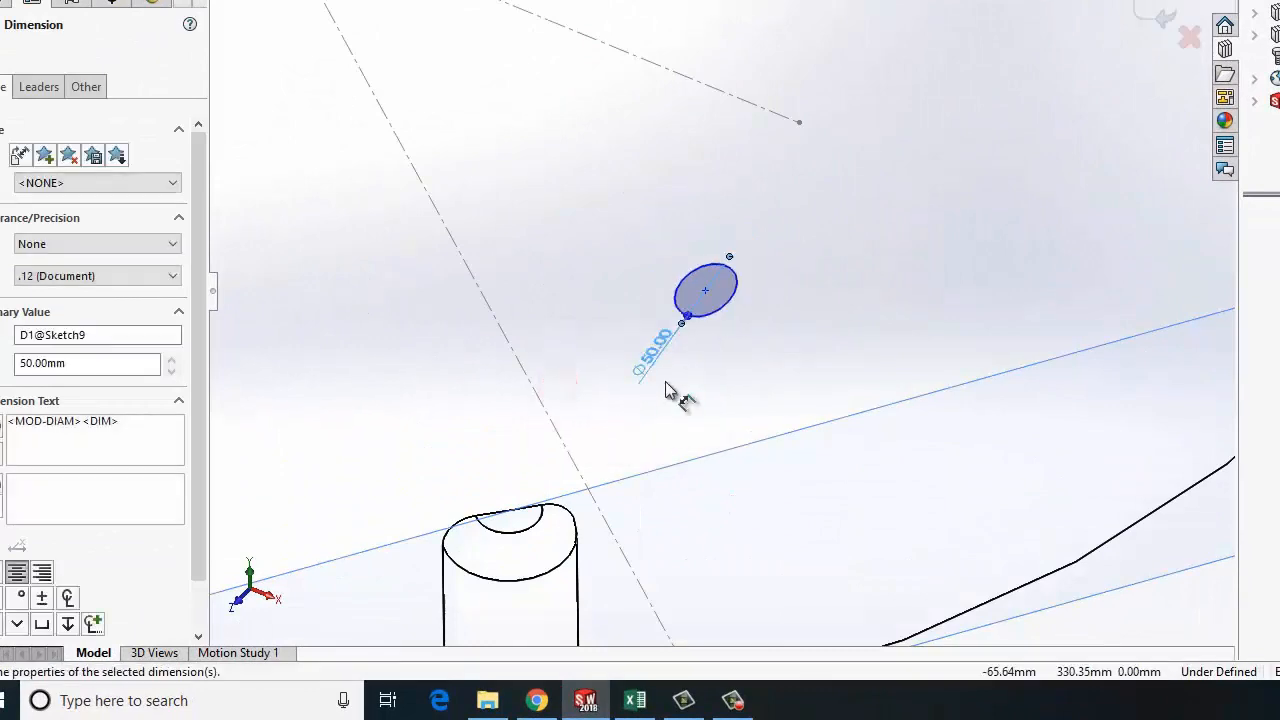
Set the upper circle's diameter to 50 mm
scroll(720, 293, "up", 8)
left_click(713, 31)
left_click(785, 57)
type("50mm")
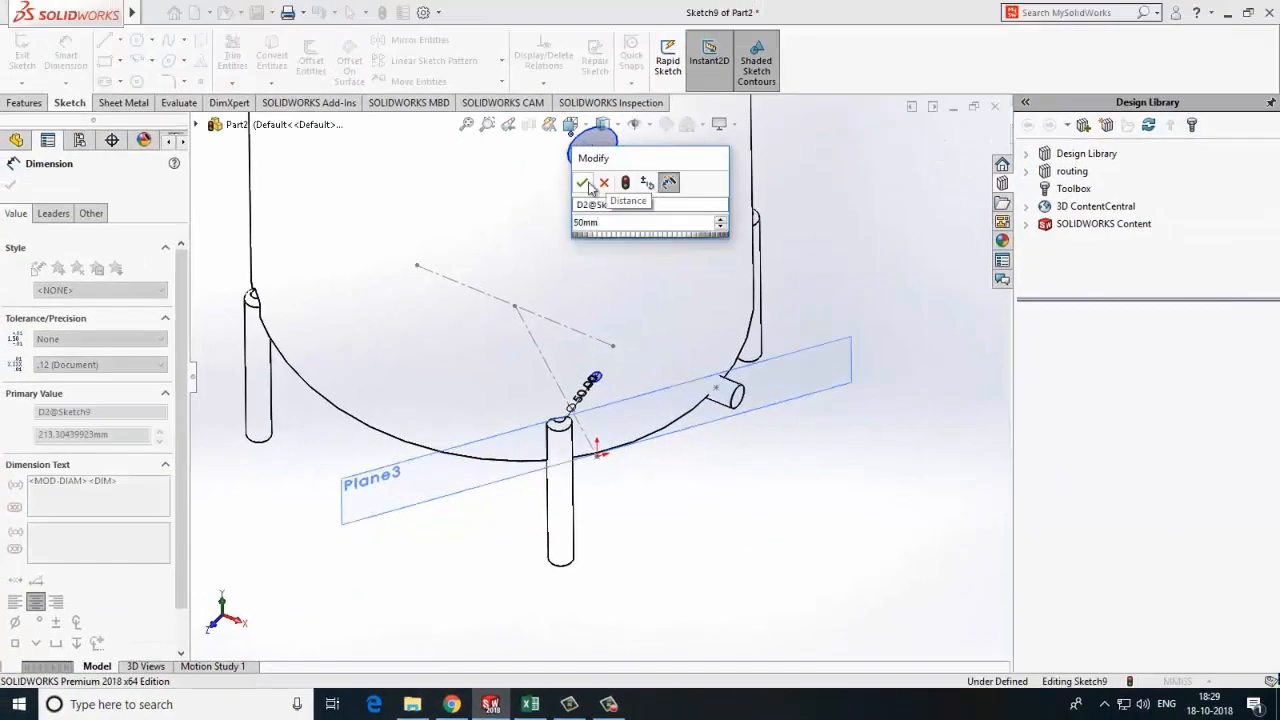
left_click(588, 184)
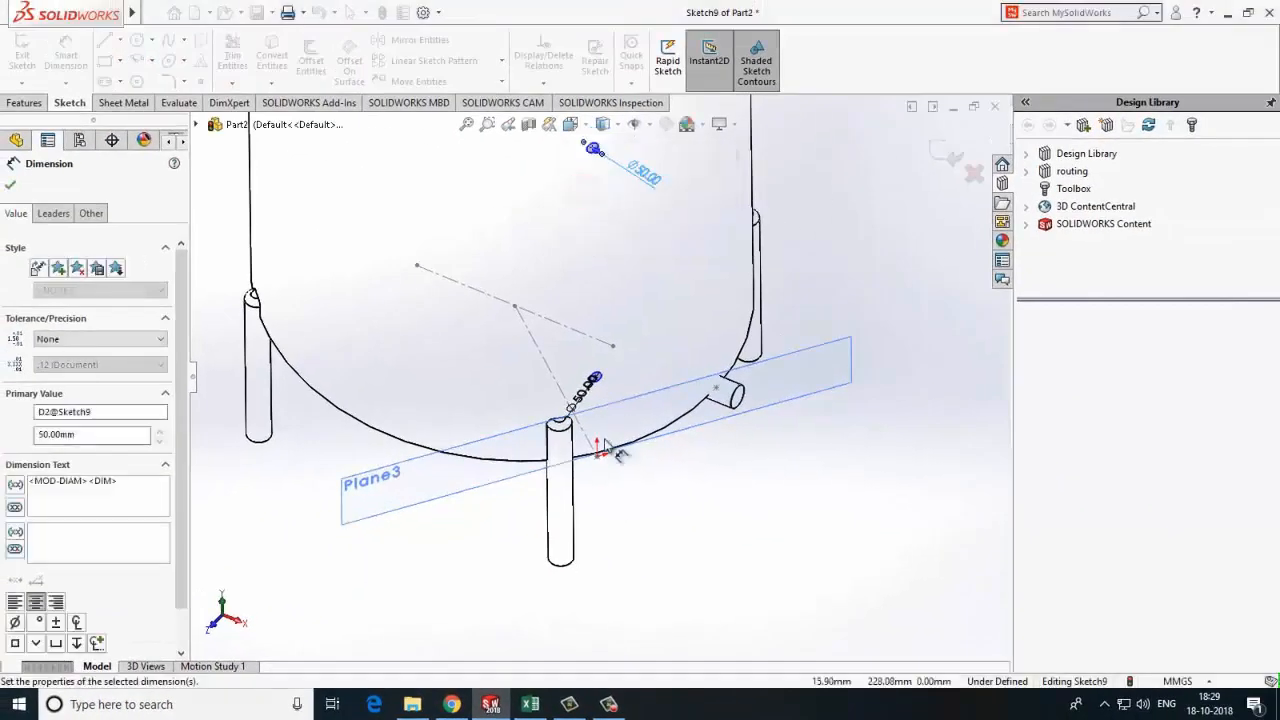
Dimension the lower circle's vertical distance from the angled centerline's outer end point as 300 mm
scroll(609, 452, "down", 6)
left_click(564, 166)
left_click(567, 408)
left_click(679, 431)
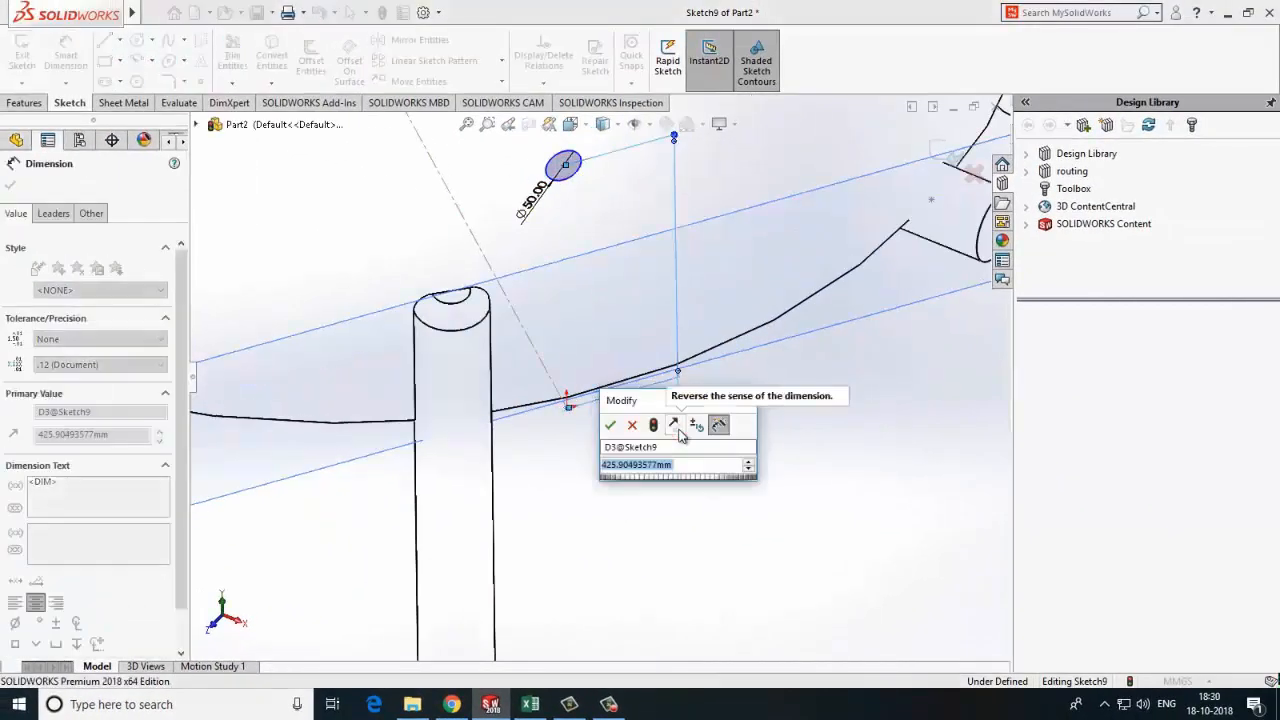
left_click(613, 428)
Dimension the upper circle's vertical distance from the tank's top edge as 300 mm
scroll(614, 490, "up", 5)
scroll(592, 195, "down", 4)
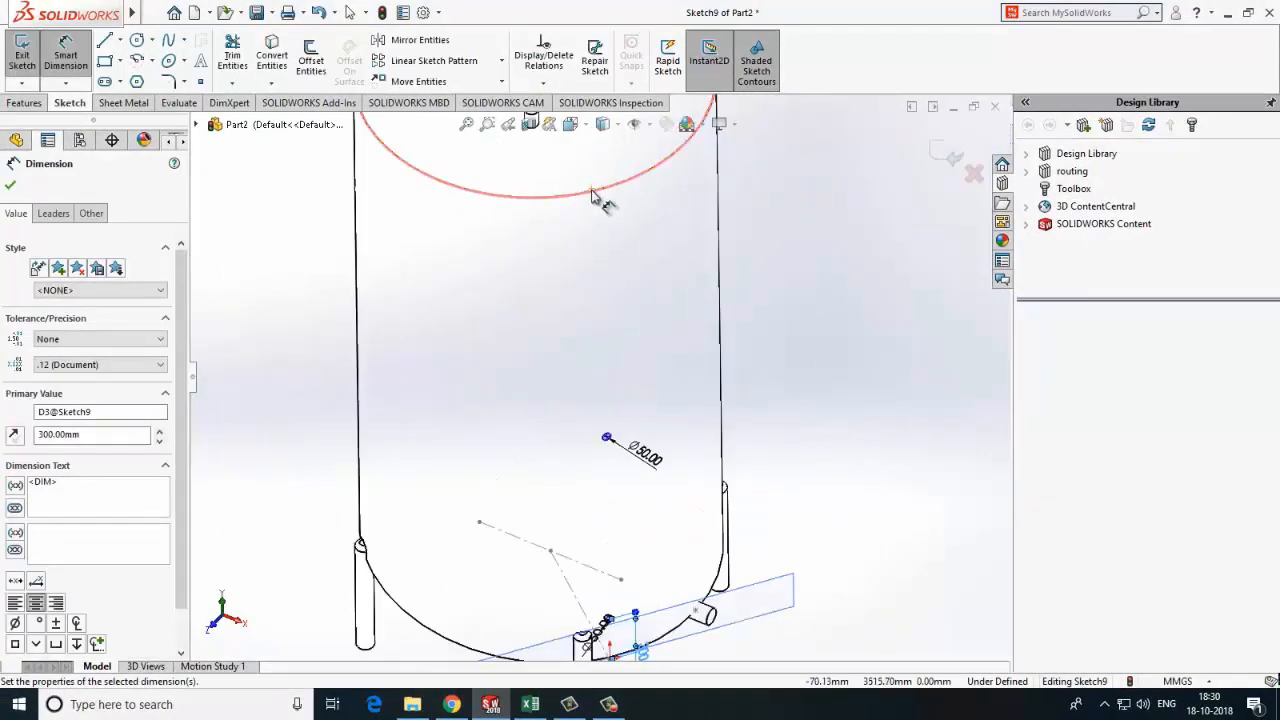
scroll(606, 437, "down", 5)
left_click(608, 427)
left_click(642, 287)
type("30")
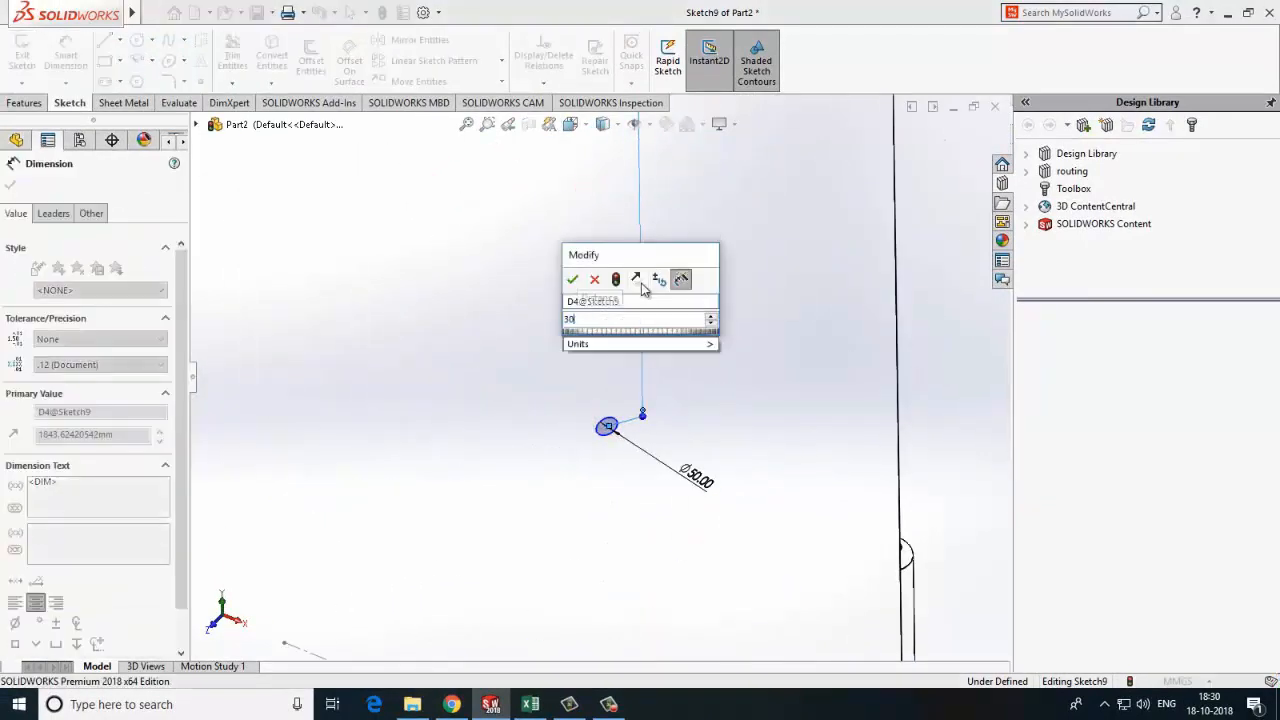
left_click(575, 281)
Extrude both 50 mm circles outward 100 mm as a blind boss merged with the tank
scroll(620, 343, "up", 5)
left_click(24, 102)
left_click(29, 55)
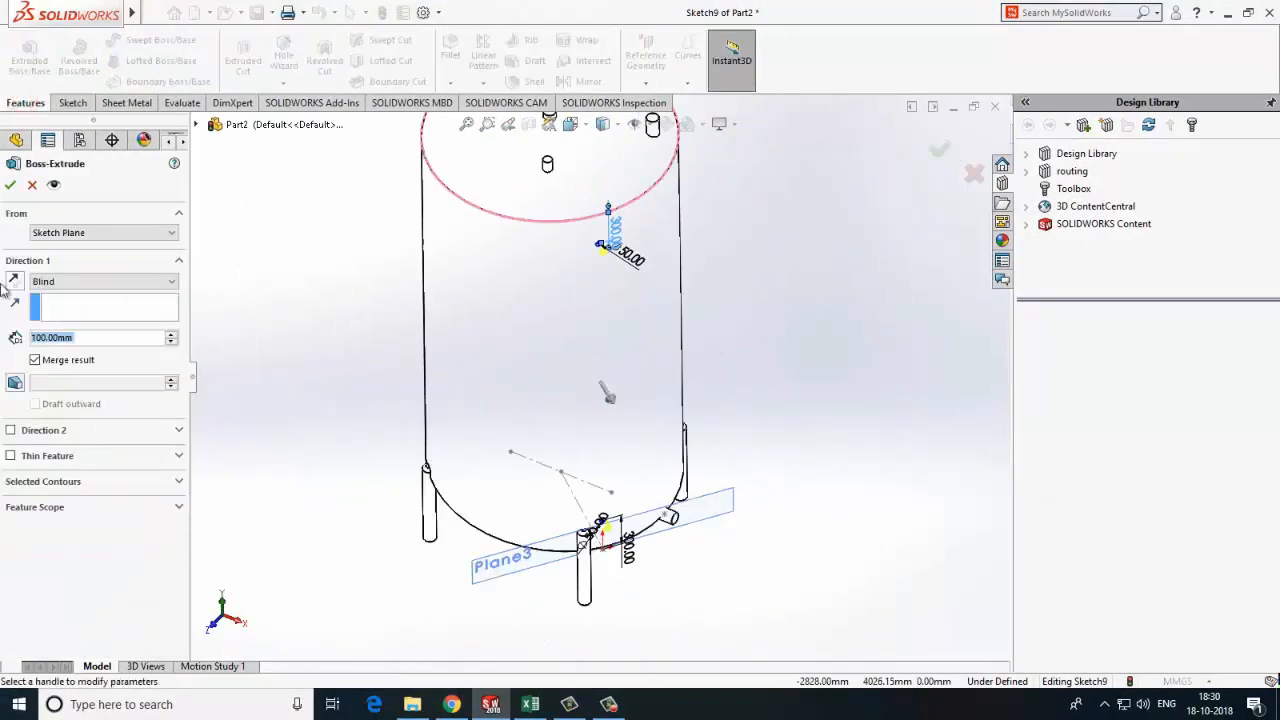
left_click(10, 185)
Hide Plane2, Plane3 and the construction centerline sketch, Sketch7
right_click(56, 533)
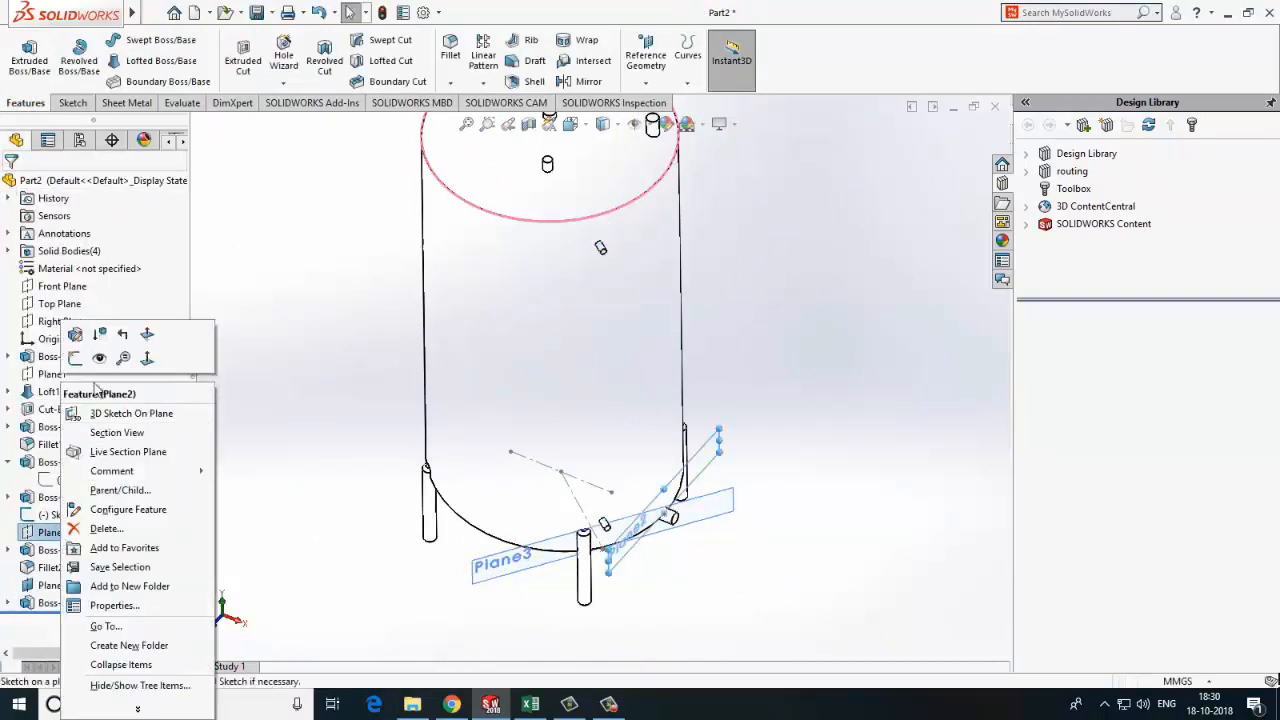
left_click(100, 360)
right_click(52, 585)
left_click(100, 360)
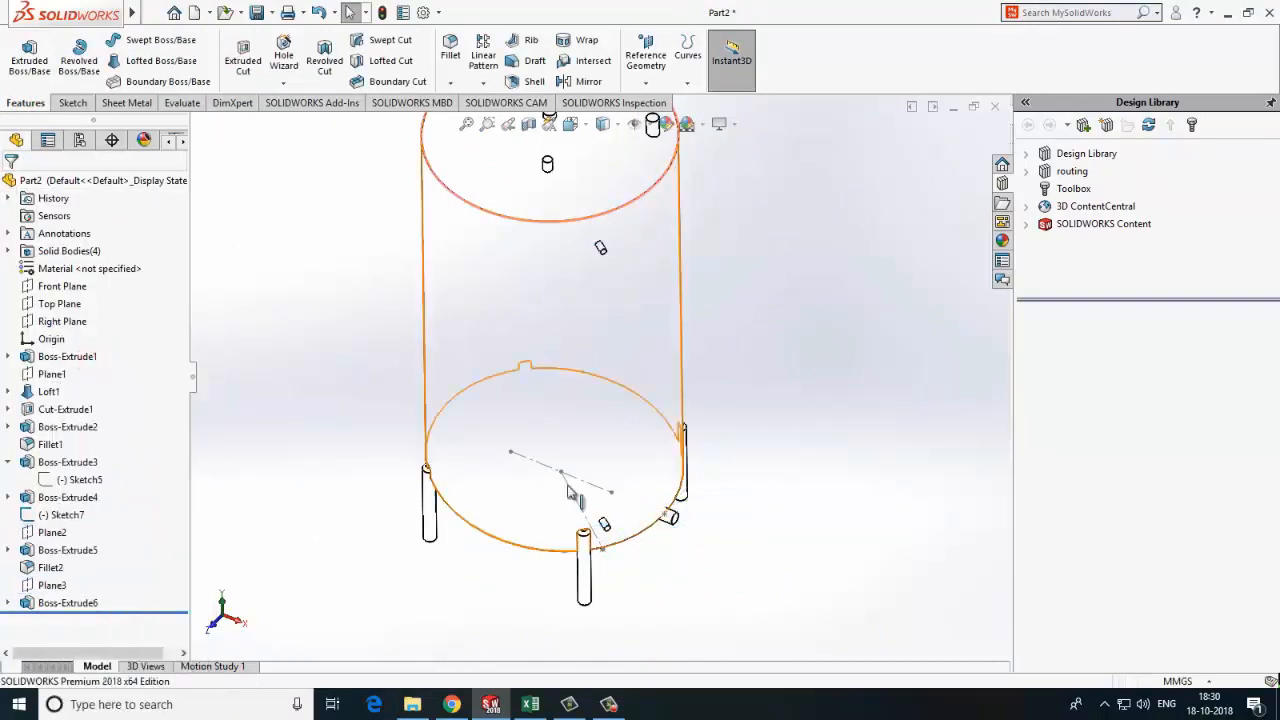
right_click(72, 522)
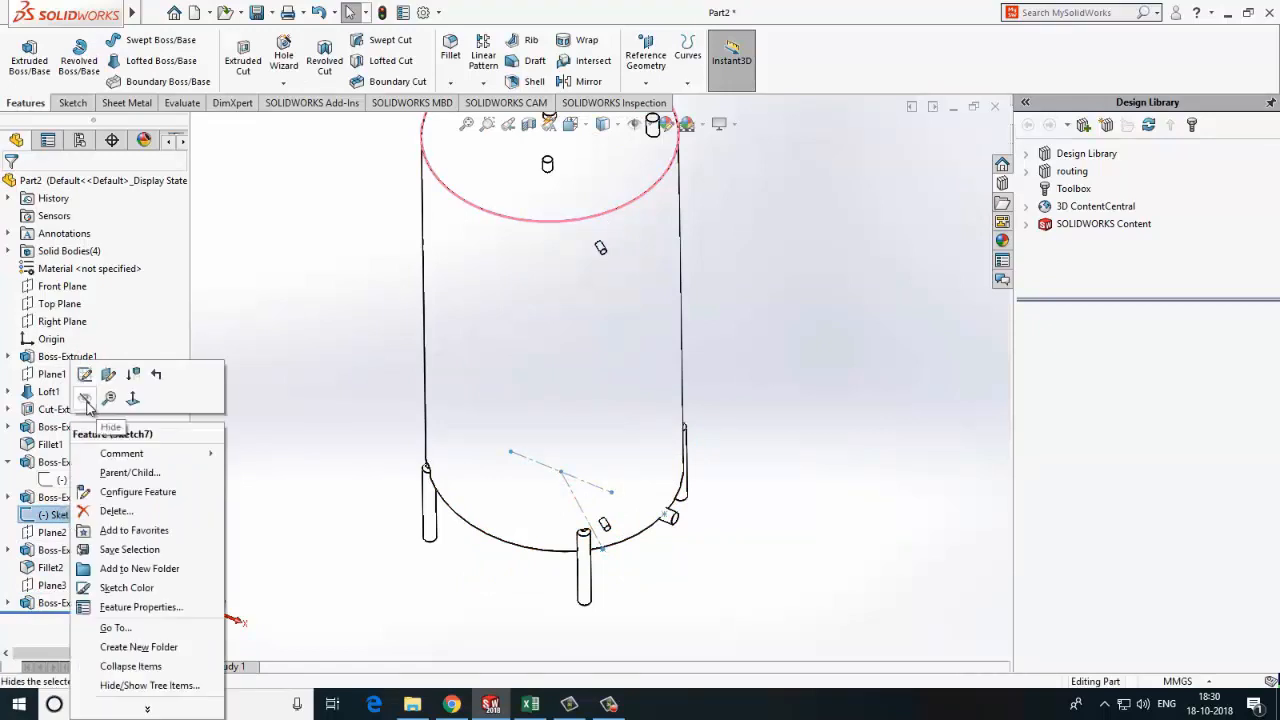
left_click(87, 401)
Switch to shaded display with edges and inspect the tank's side nozzles, legs and top from several angles
scroll(606, 468, "up", 5)
left_click(612, 125)
left_click(605, 150)
middle_click_drag(688, 329, 572, 339)
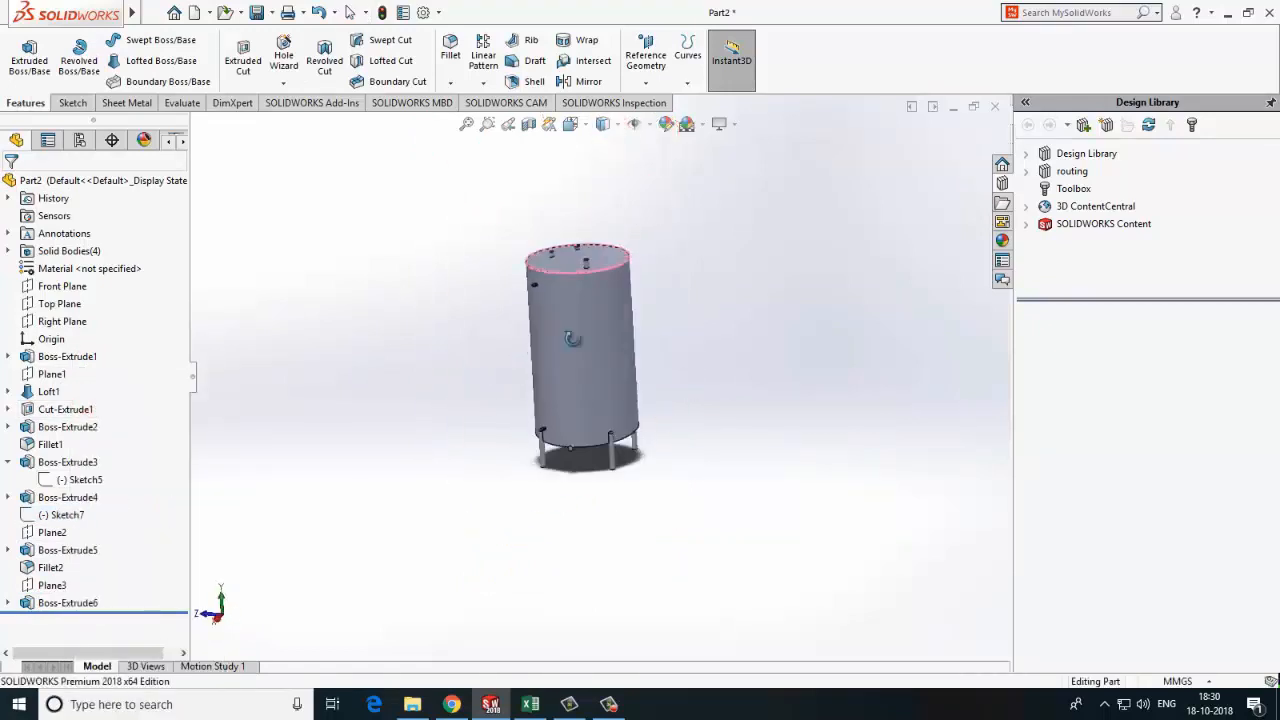
scroll(560, 447, "down", 6)
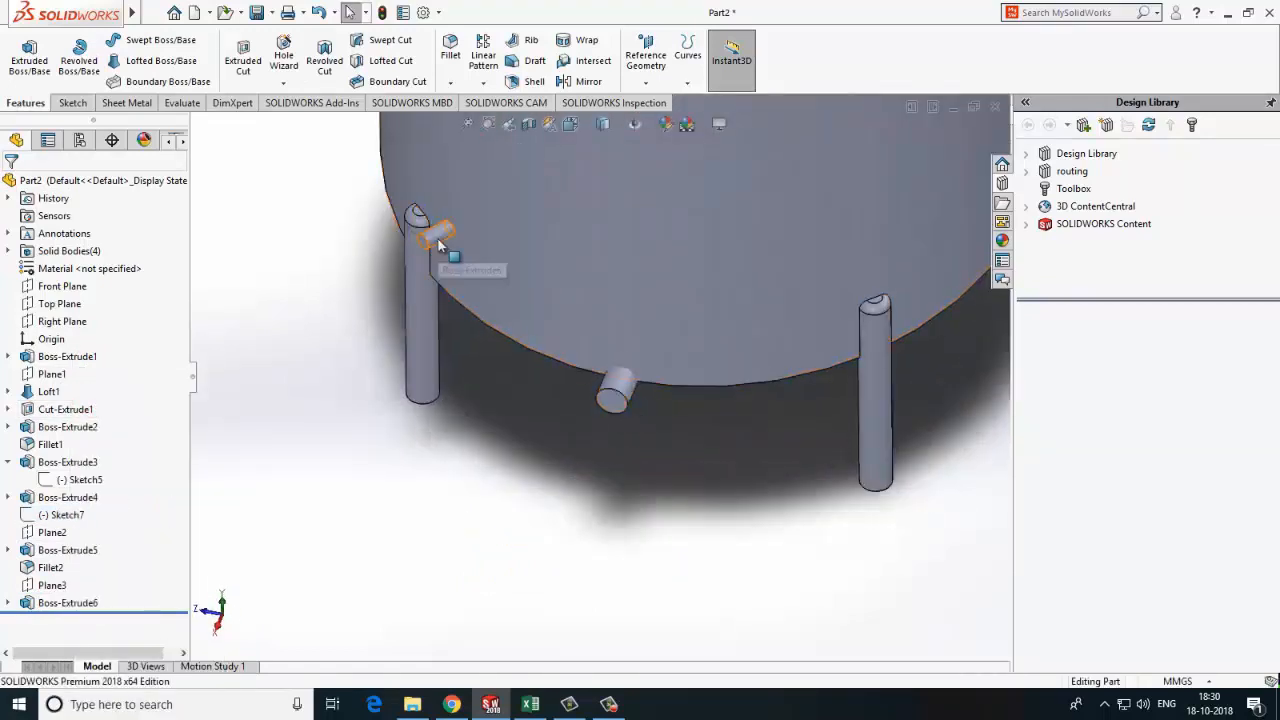
scroll(437, 240, "up", 8)
scroll(648, 245, "down", 5)
middle_click_drag(687, 385, 577, 485)
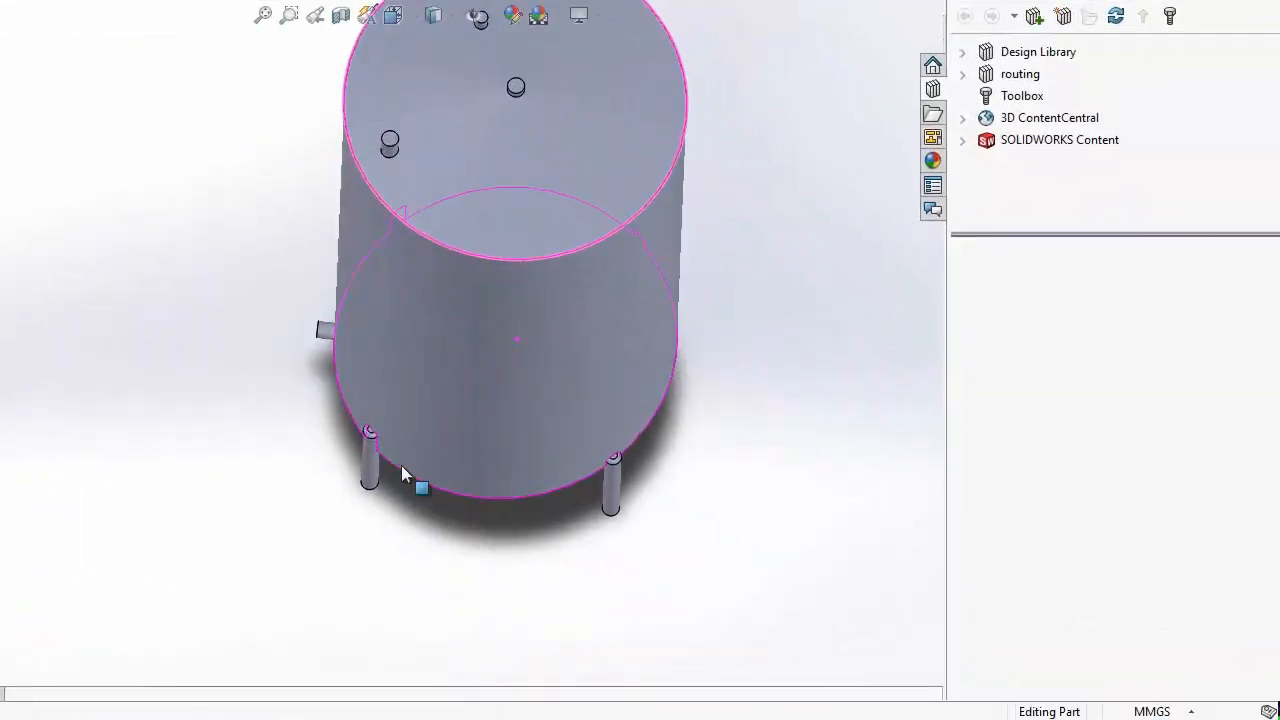
scroll(401, 465, "up", 5)
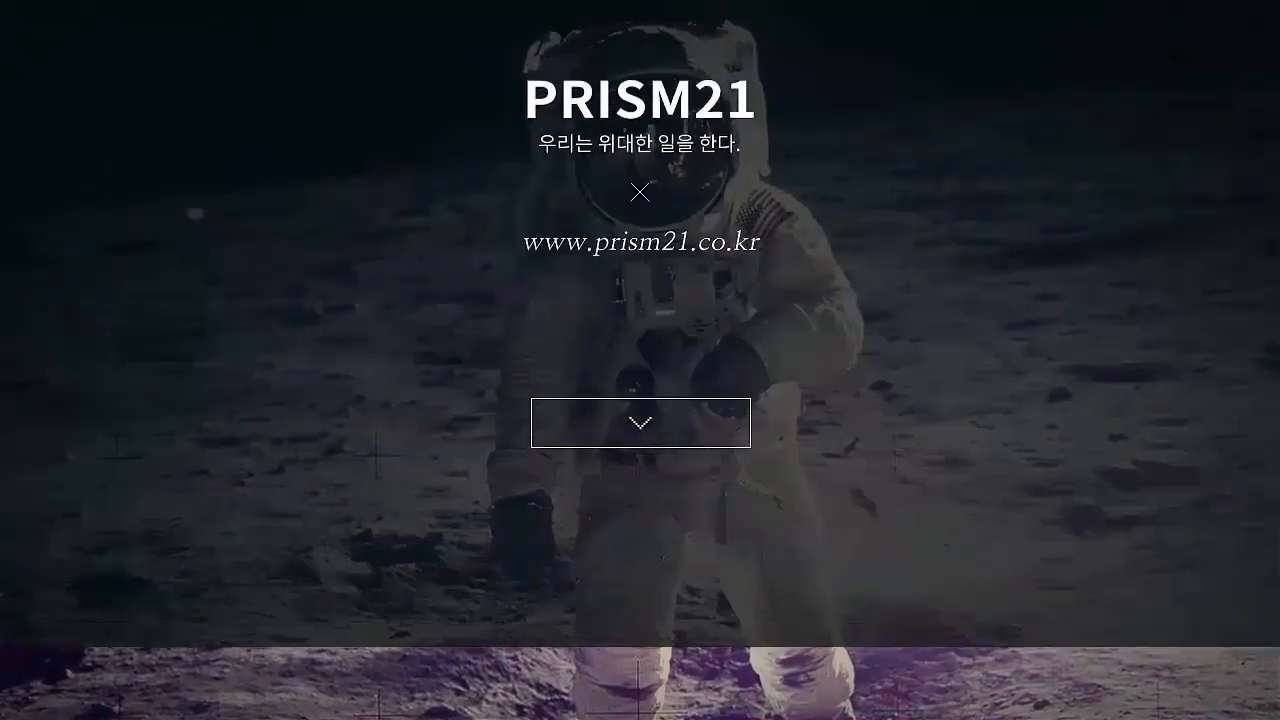